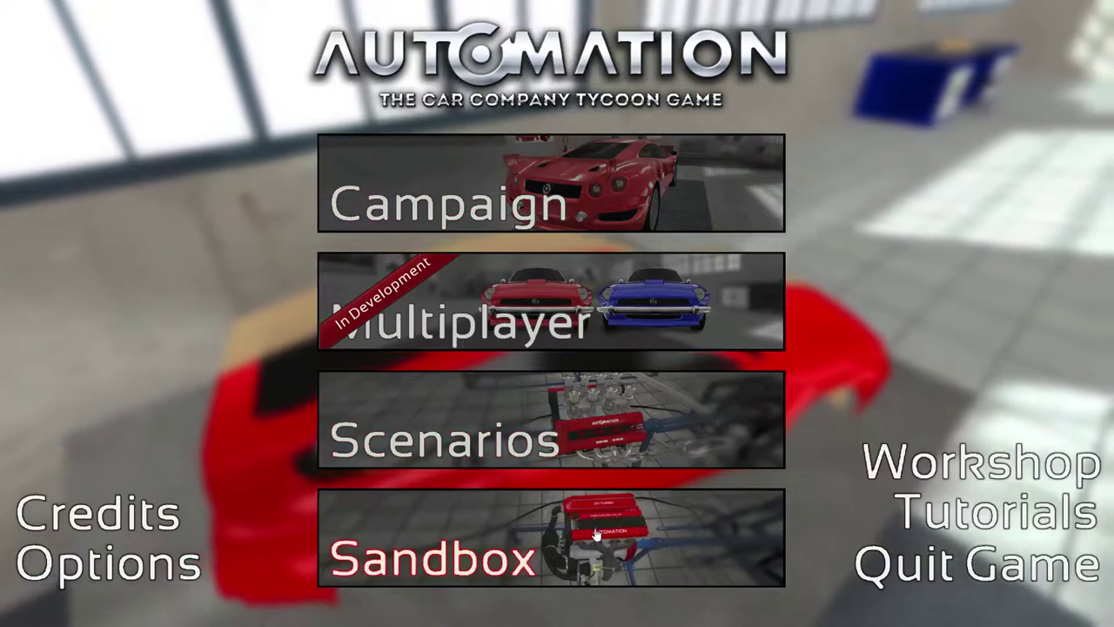
Start a new sandbox car, trying and then clearing the coupe body filter.
left_click(596, 532)
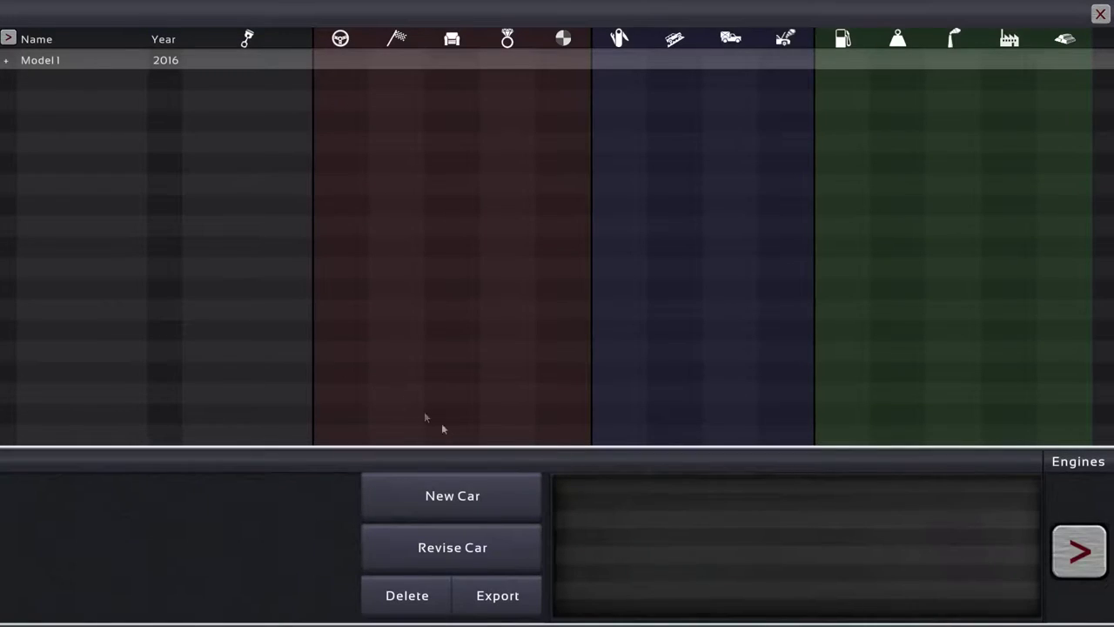
left_click(470, 495)
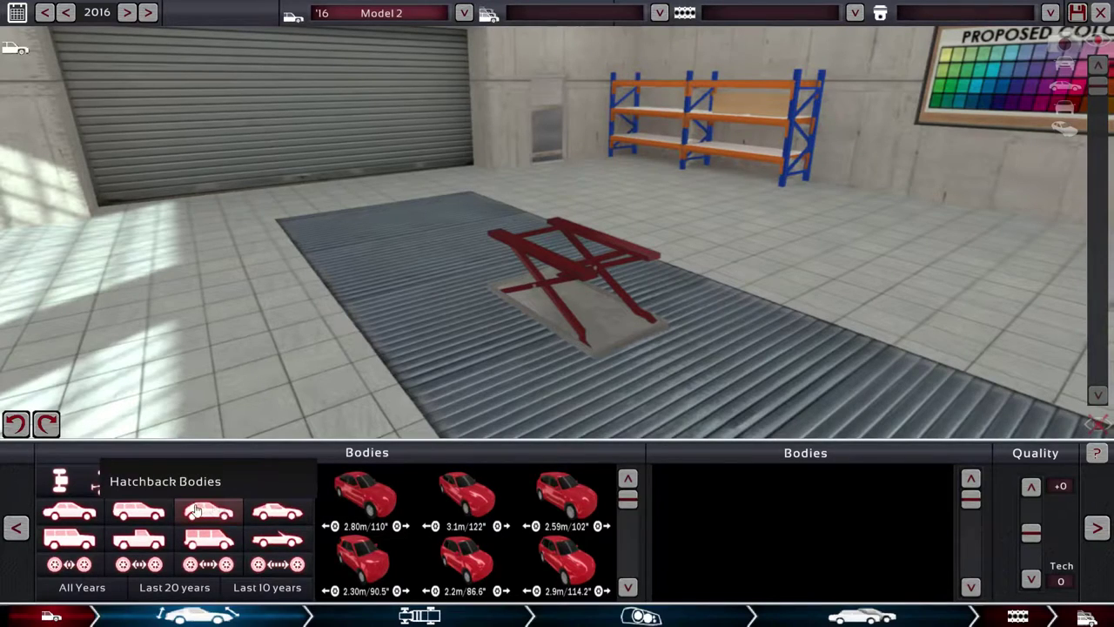
left_click(275, 511)
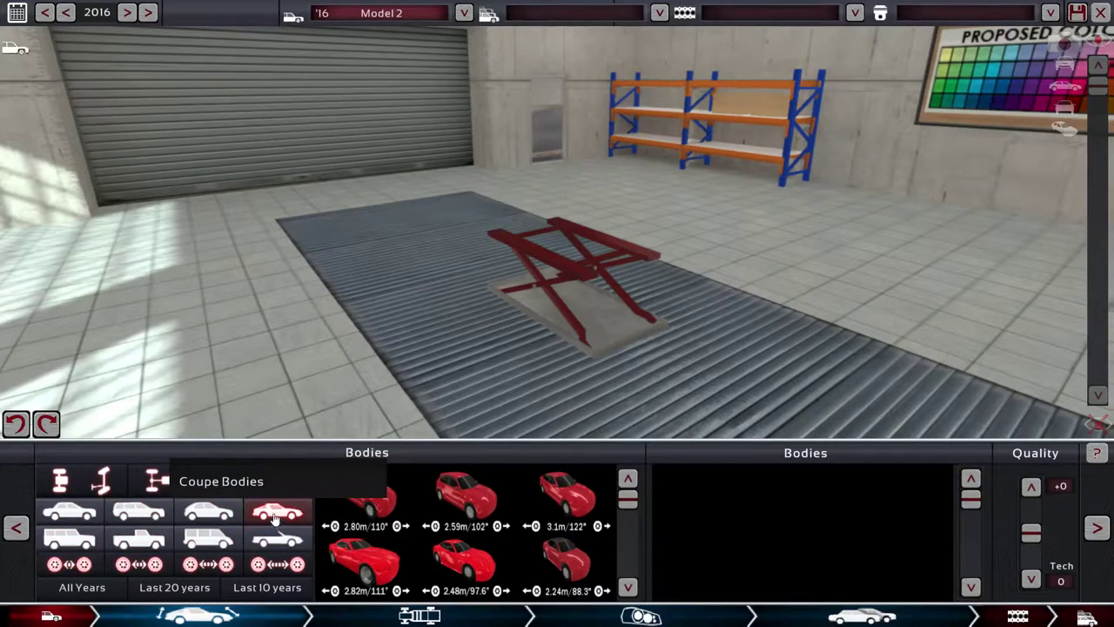
left_click(275, 514)
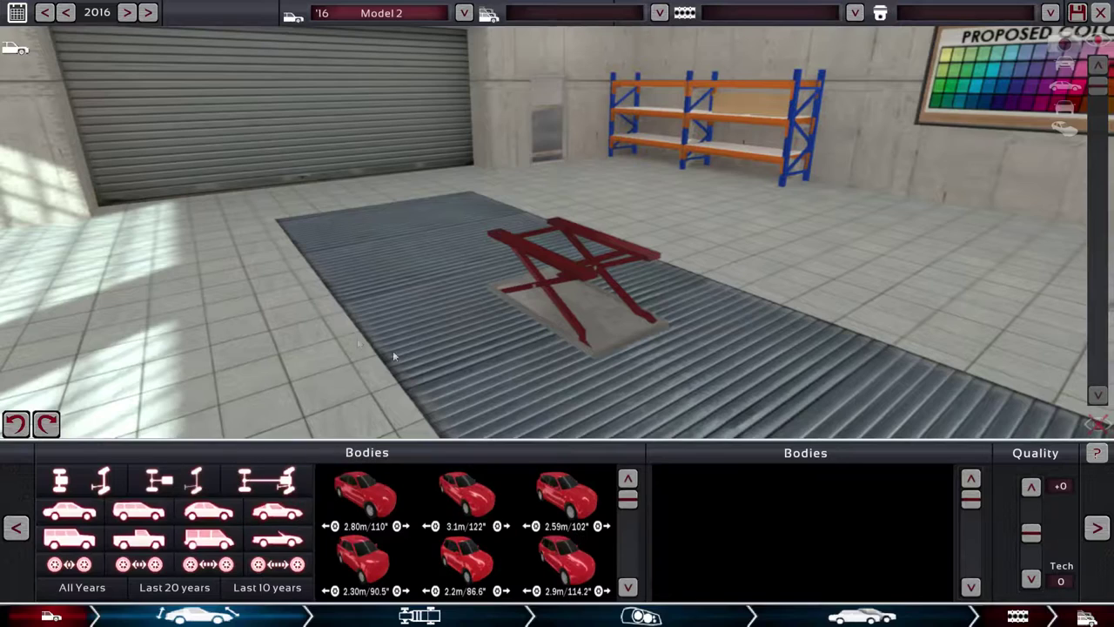
left_click_drag(630, 503, 625, 555)
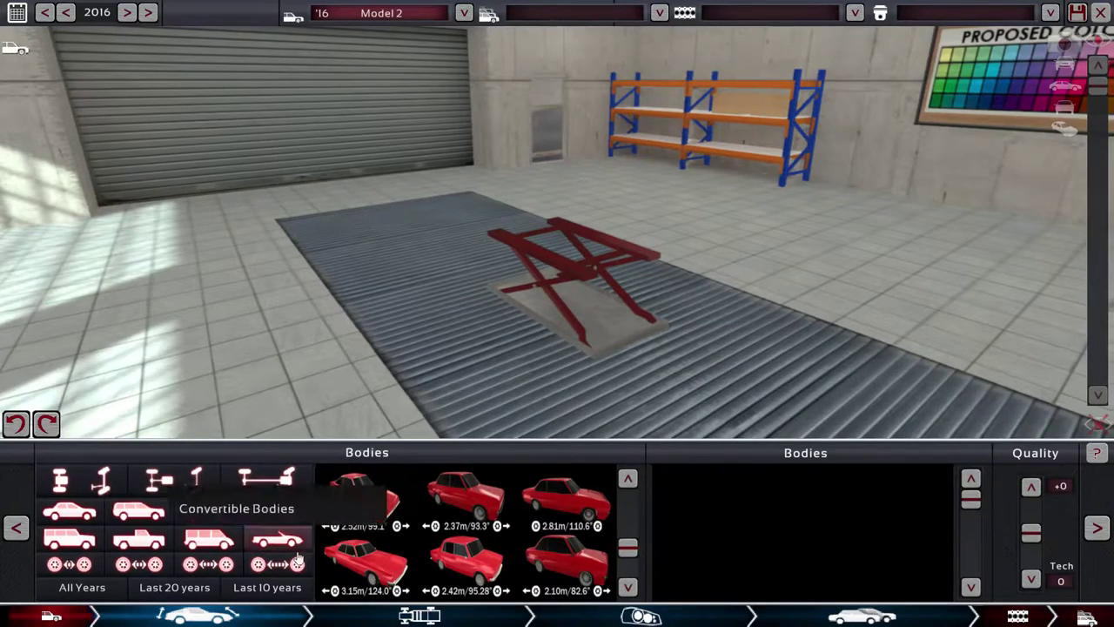
Filter bodies to Convertible and pick the 3.31 m classic body to see its variants.
left_click(207, 513)
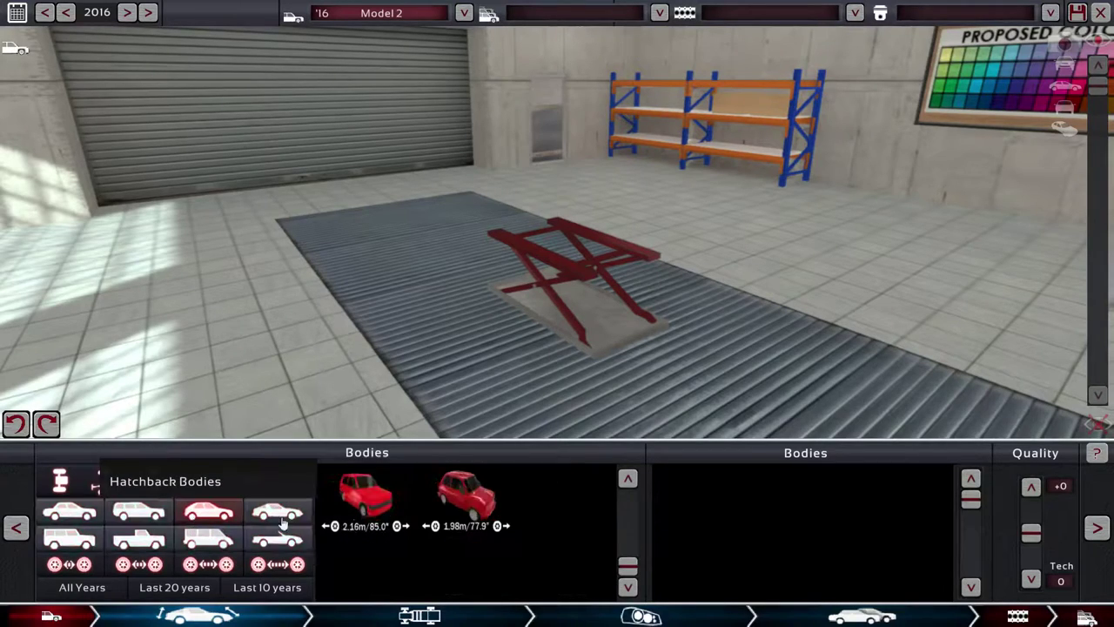
mouse_move(628, 567)
left_mouse_down()
mouse_move(627, 484)
mouse_move(625, 543)
left_mouse_up()
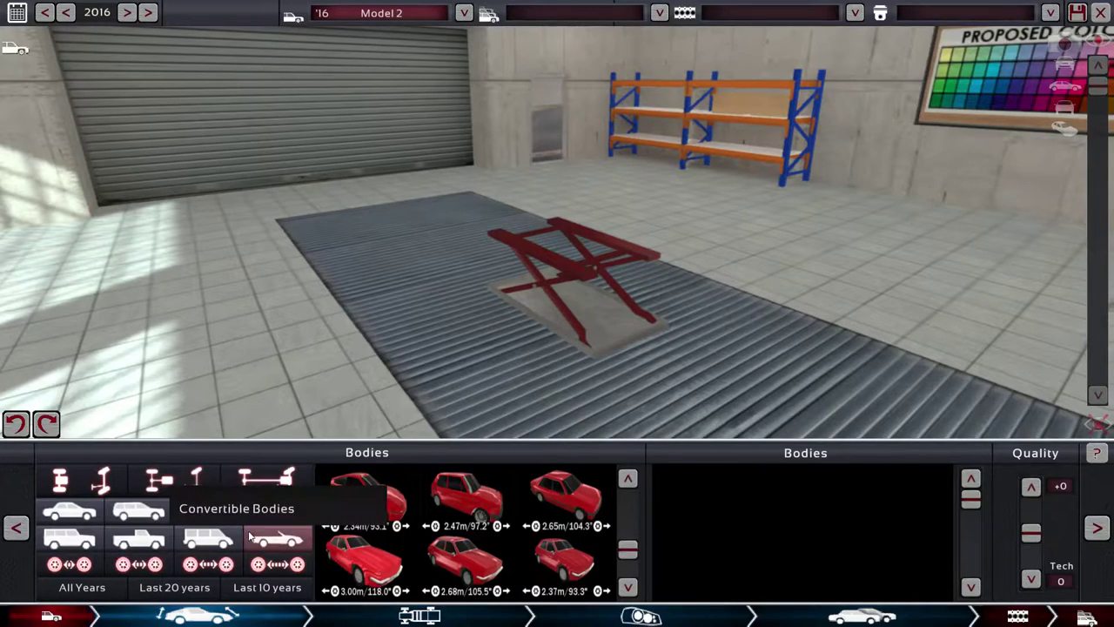
left_click(279, 540)
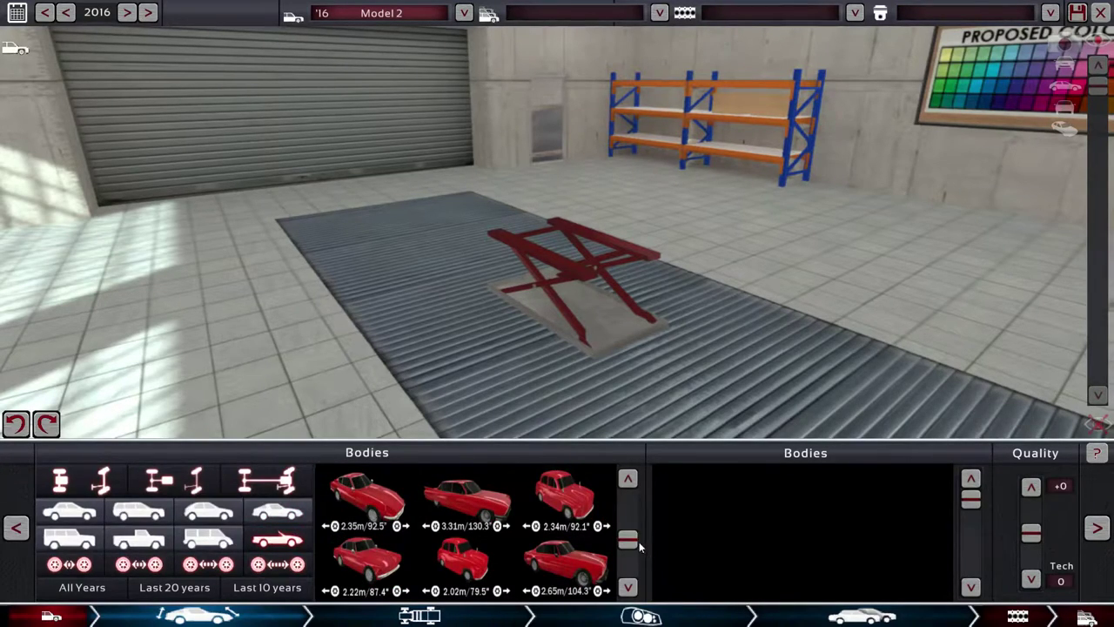
left_click(468, 501)
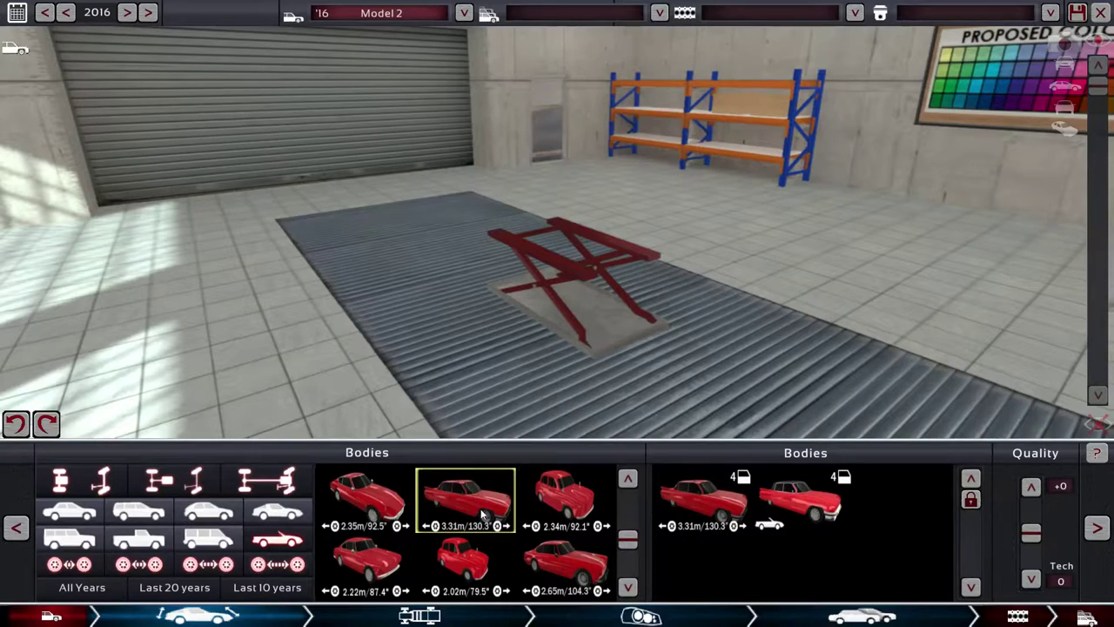
Load the four-door classic sedan body and orbit around it.
left_click(704, 501)
left_click_drag(412, 244, 494, 349)
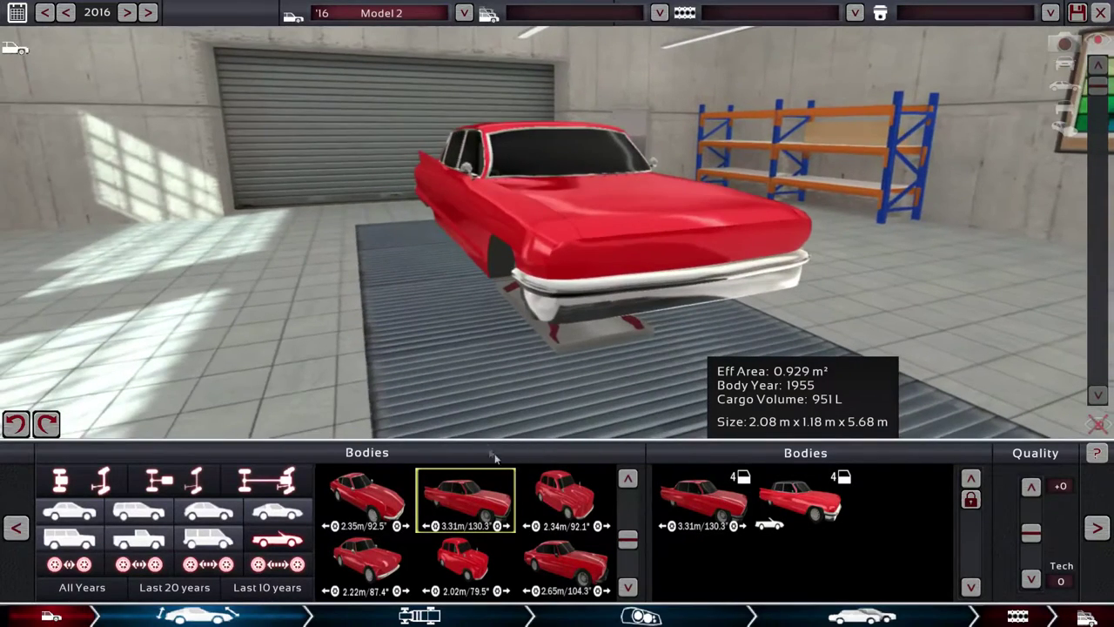
left_click_drag(630, 536, 629, 495)
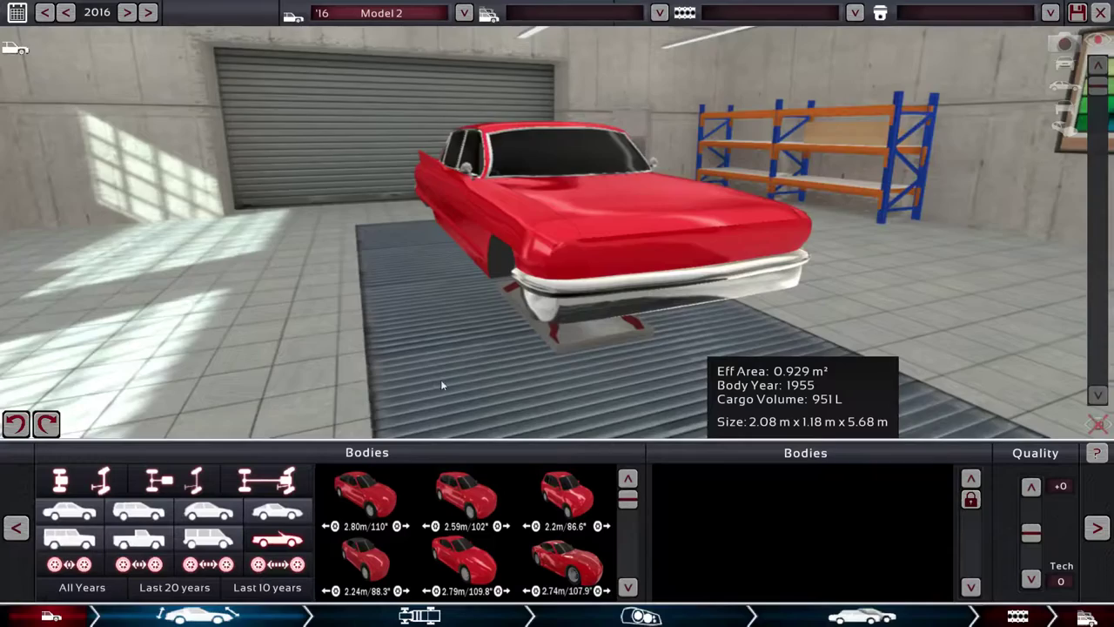
left_click_drag(440, 380, 784, 365)
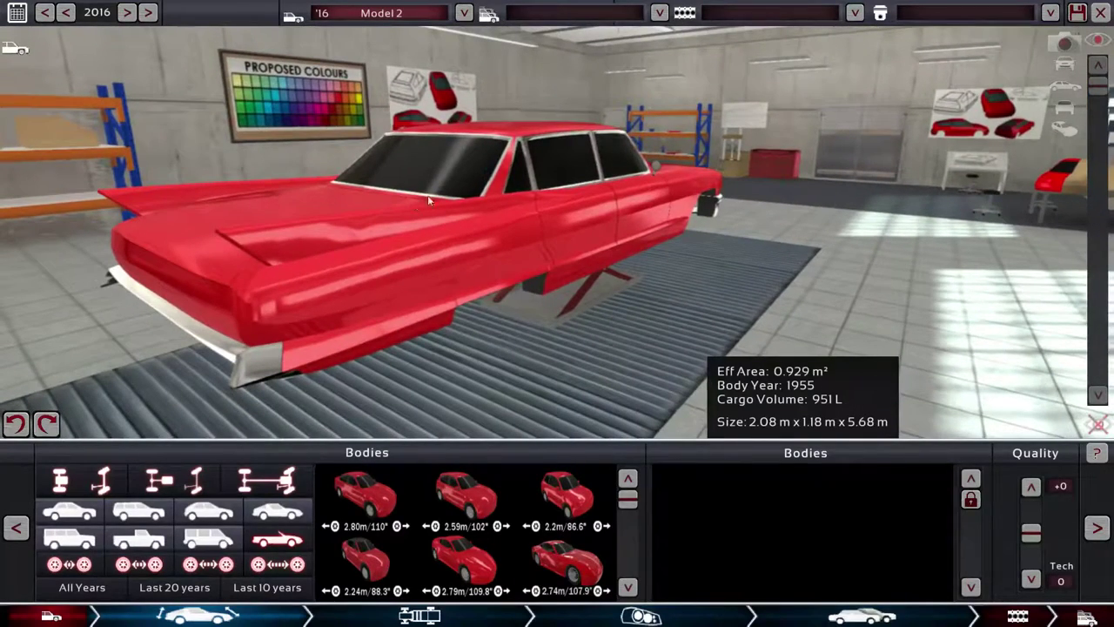
mouse_move(306, 280)
left_mouse_down()
mouse_move(186, 234)
mouse_move(590, 211)
mouse_move(618, 183)
left_mouse_up()
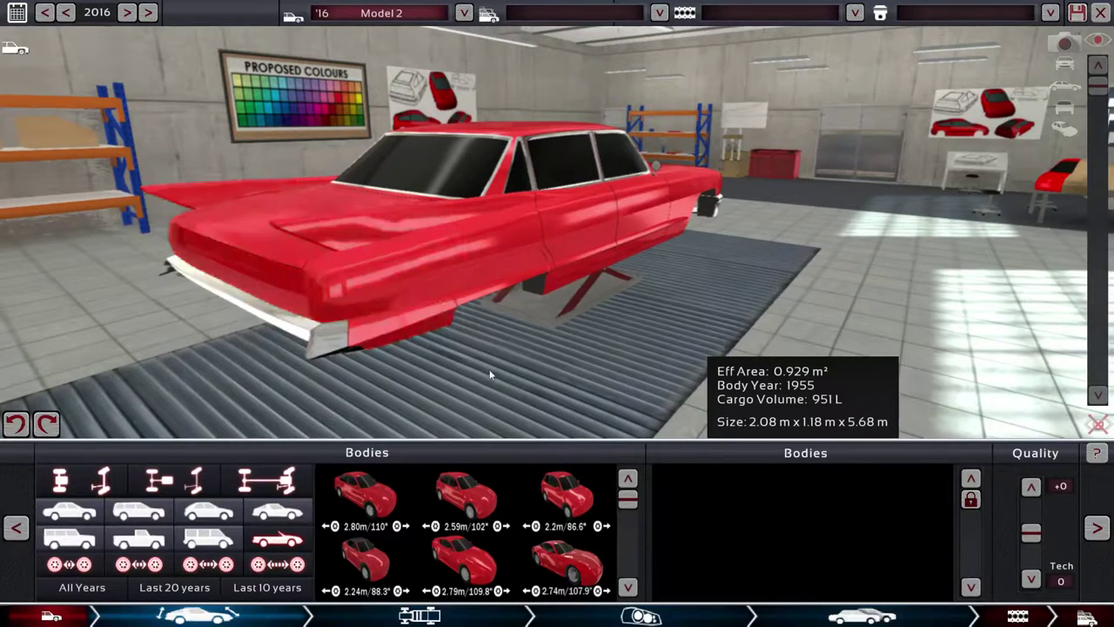
left_click_drag(627, 498, 627, 542)
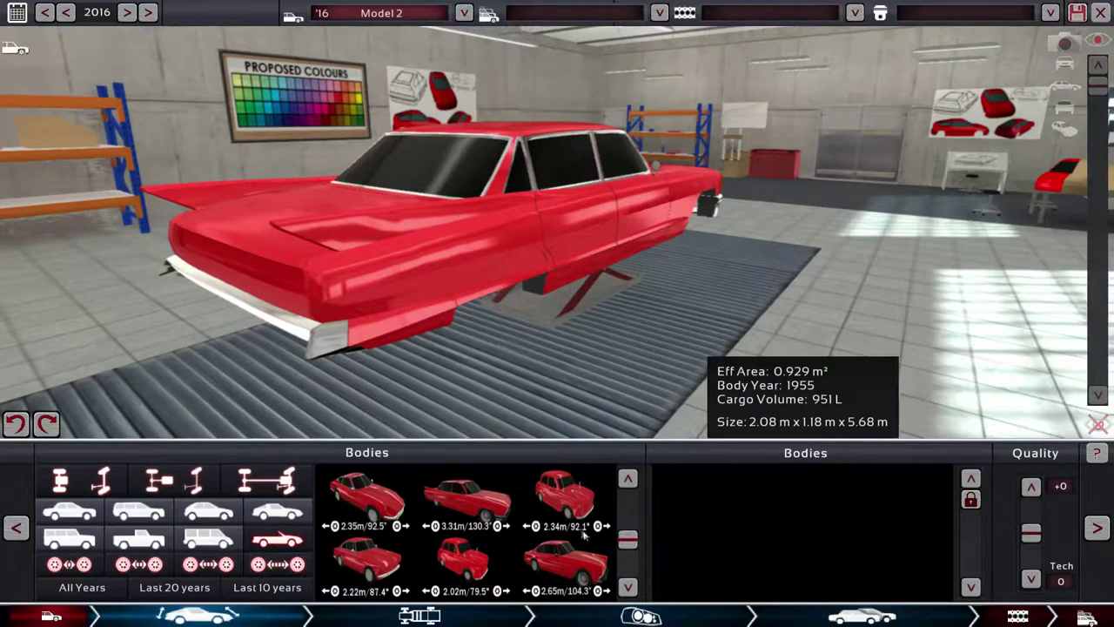
scroll(620, 529, "up", 1)
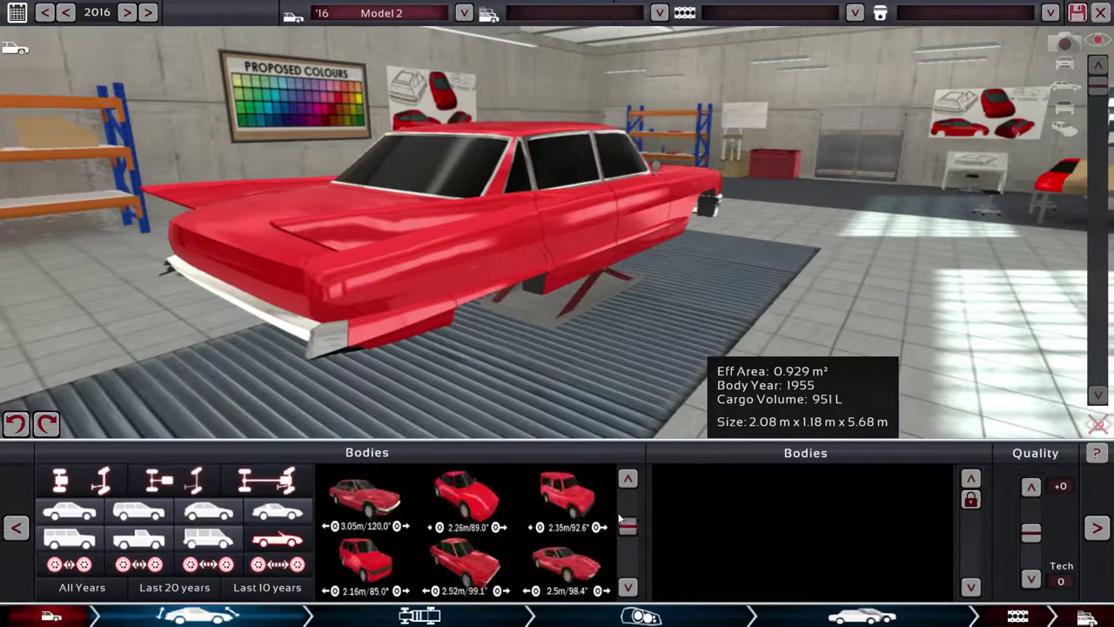
Load the boxy SUV body, then the 2.26 m sports coupe body, orbiting each.
left_click(566, 500)
left_click(786, 503)
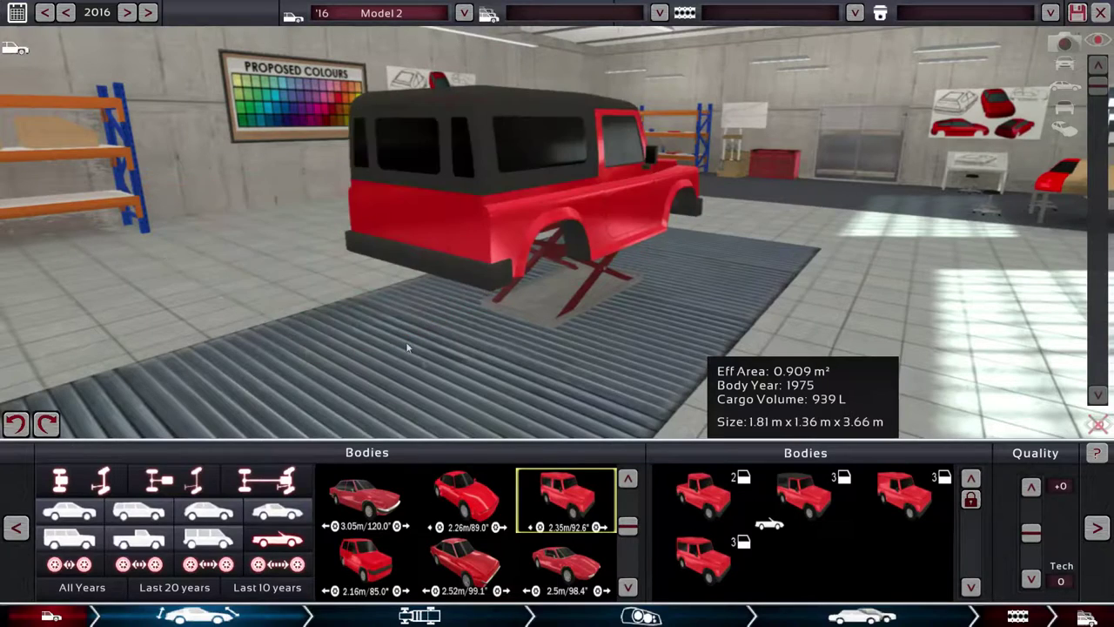
left_click_drag(472, 217, 606, 191)
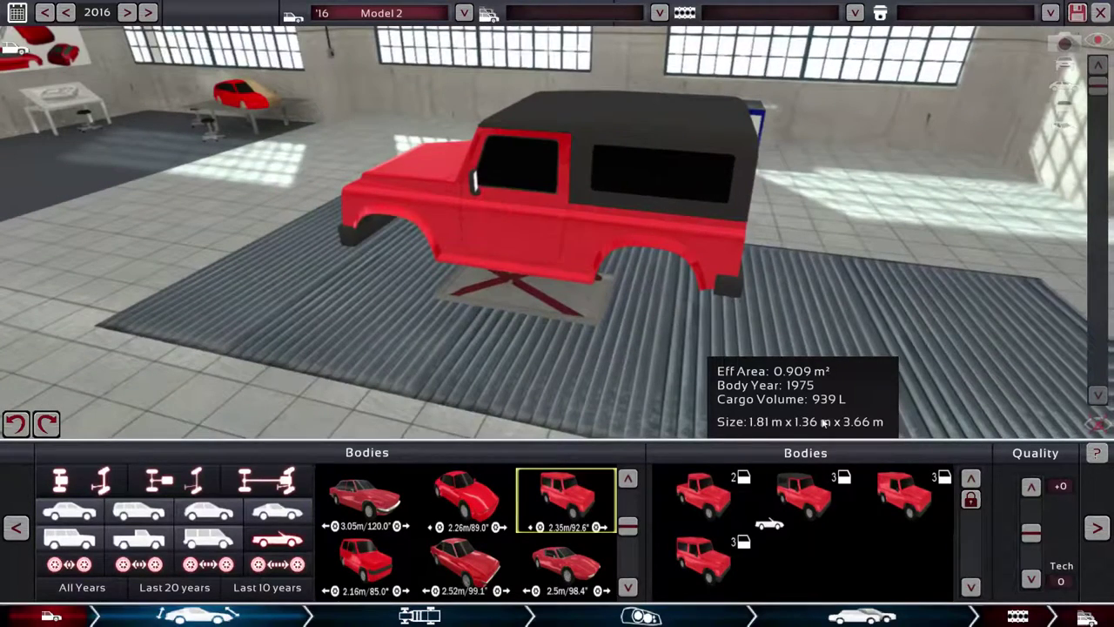
left_click(466, 501)
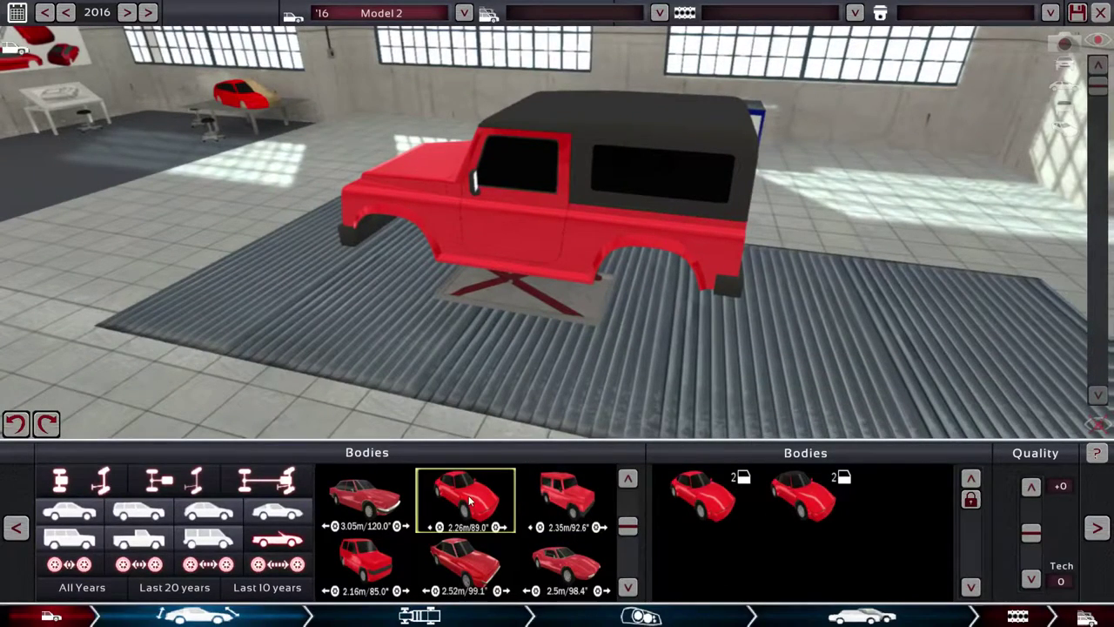
left_click(709, 495)
left_click_drag(609, 218, 504, 324)
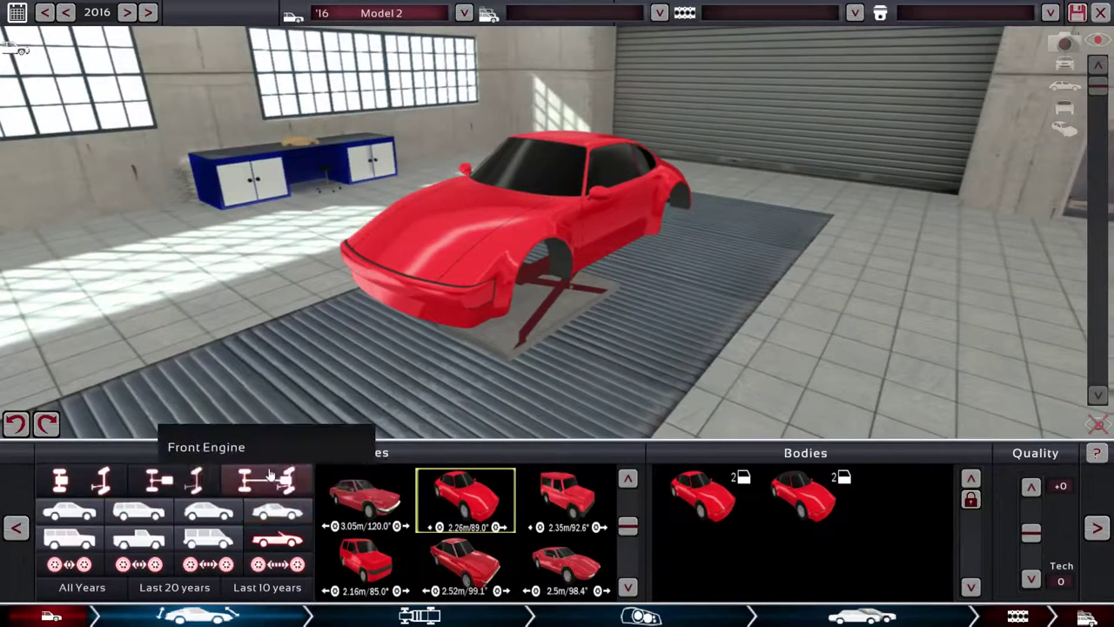
Filter bodies to the last 10 years and to sedans, then trucks, and pick a truck body.
left_click(174, 588)
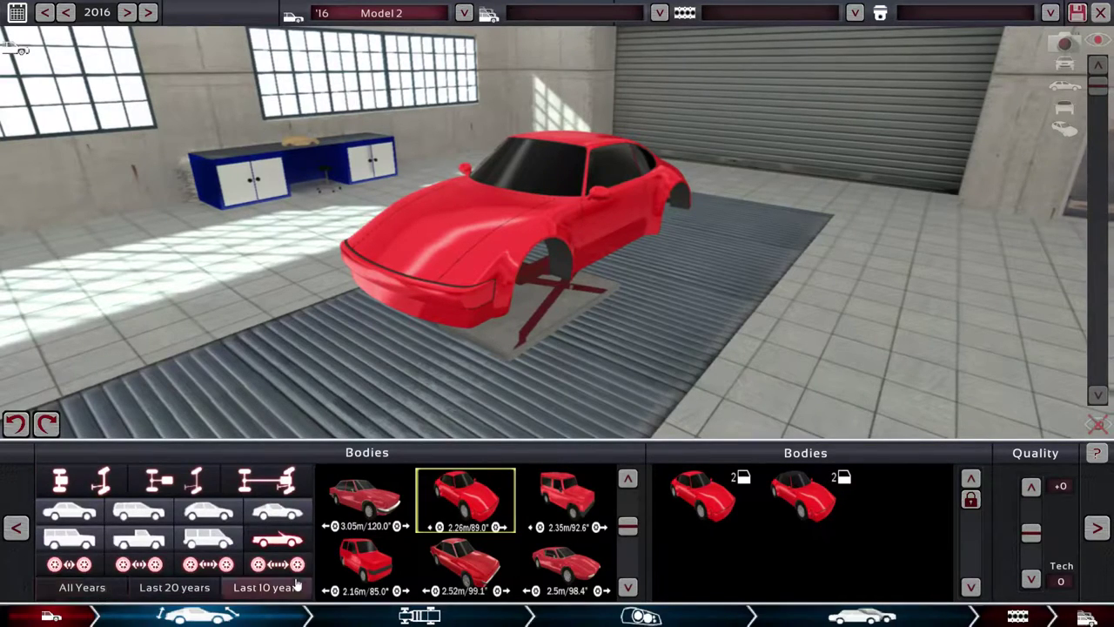
left_click(212, 589)
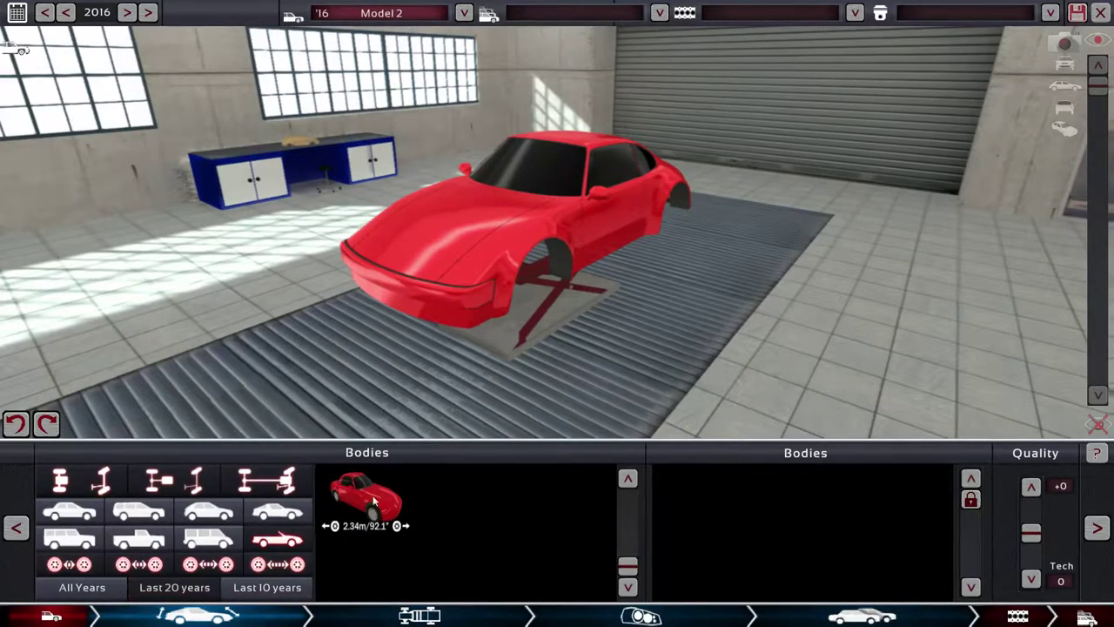
left_click(70, 513)
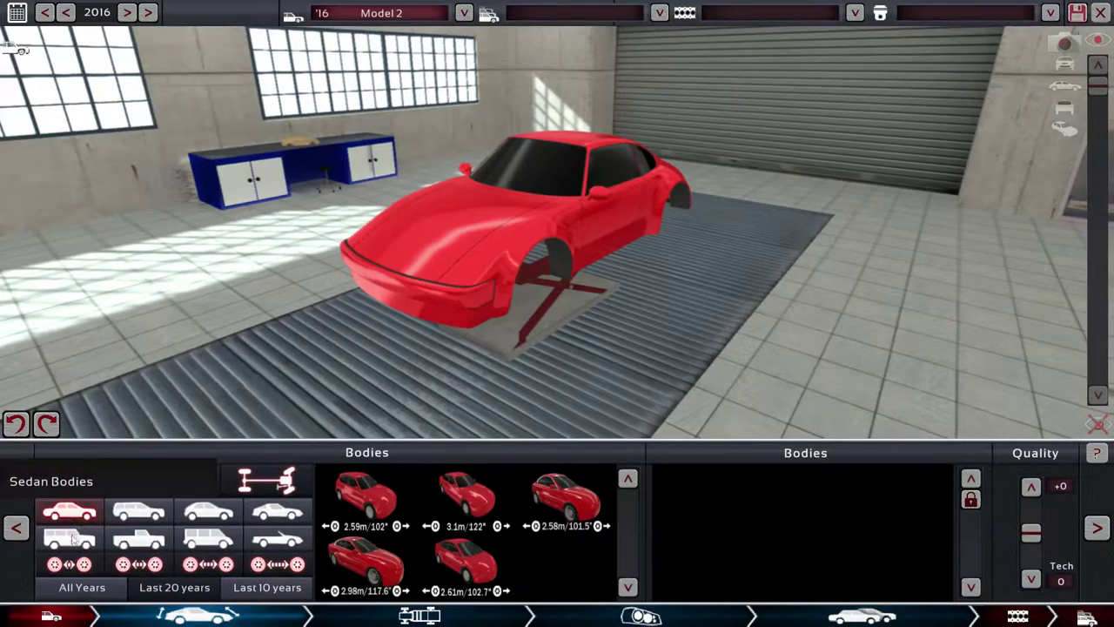
left_click(139, 540)
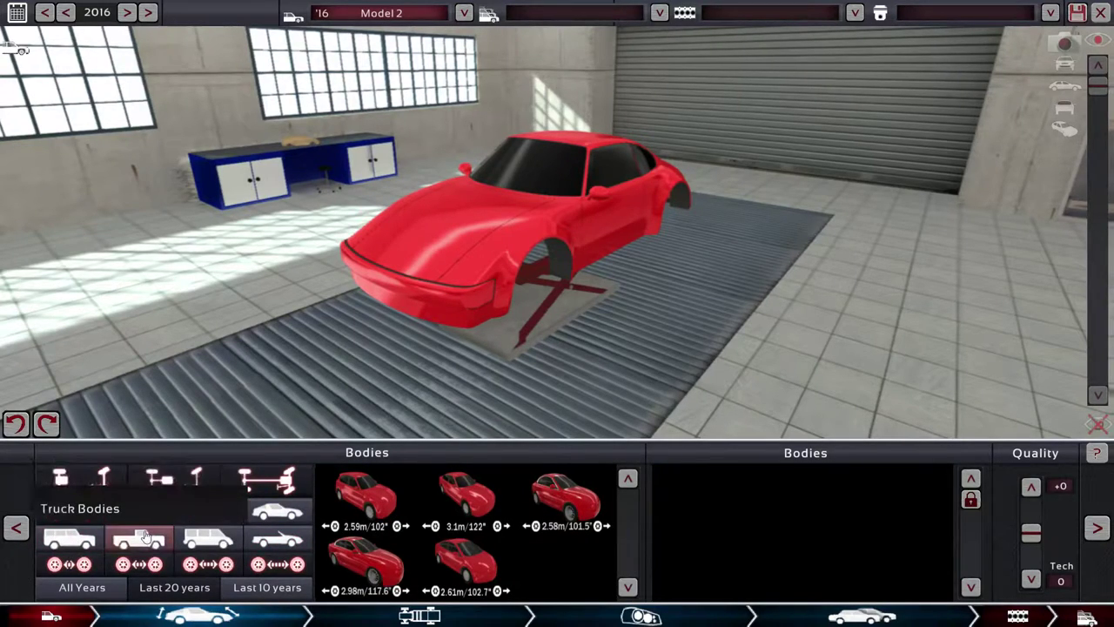
left_click(466, 565)
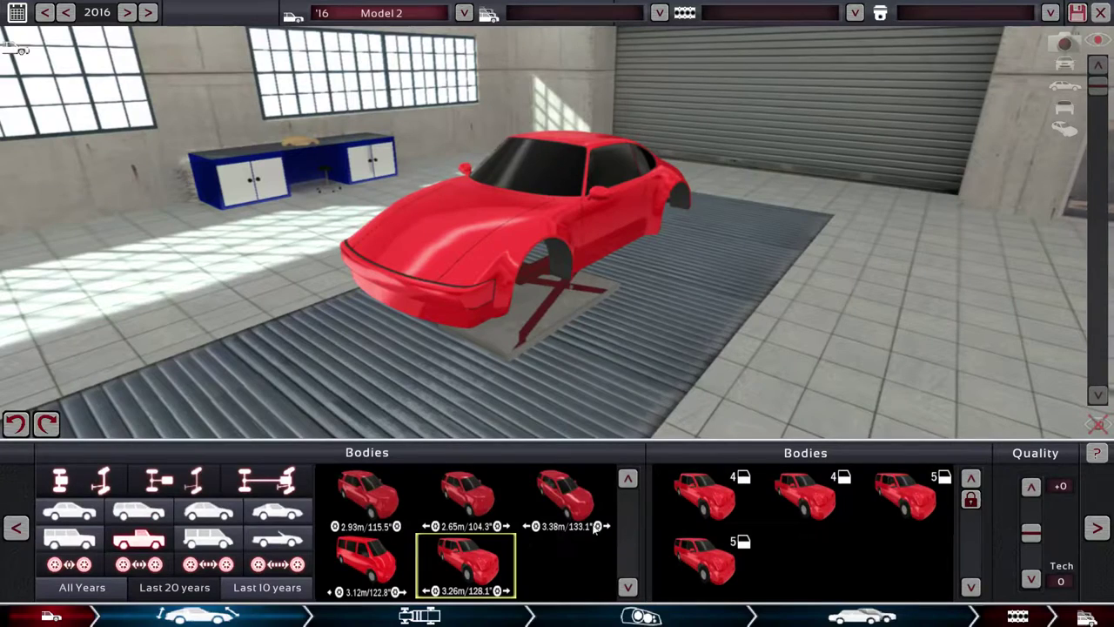
Widen the body list to the last 20 years and filter to hatchbacks, then coupes.
left_click(82, 586)
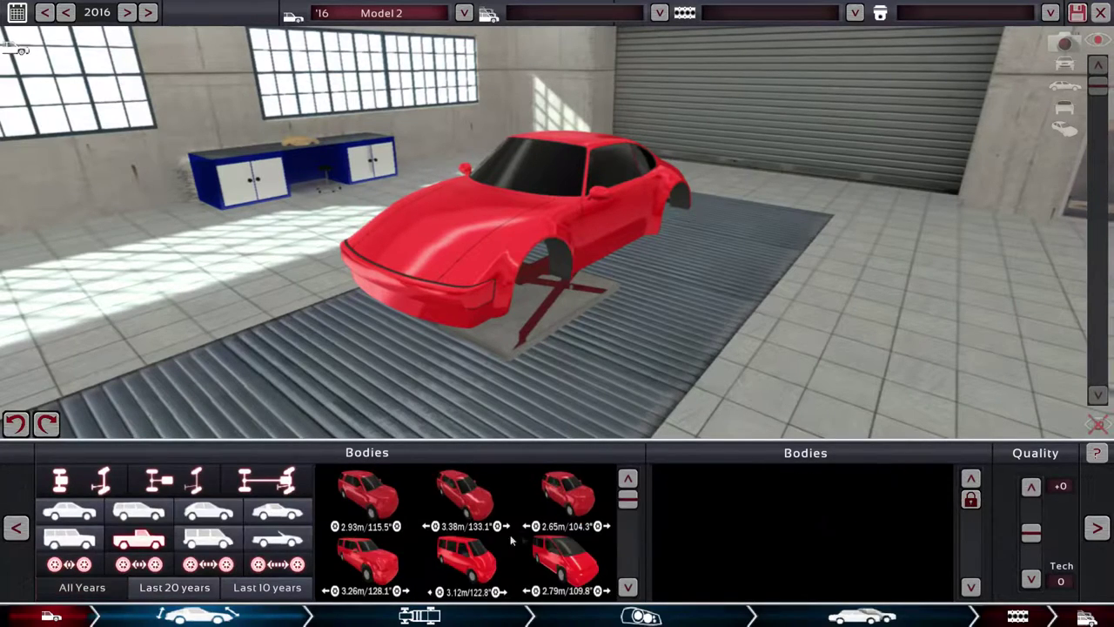
mouse_move(629, 501)
left_mouse_down()
mouse_move(628, 592)
mouse_move(628, 497)
left_mouse_up()
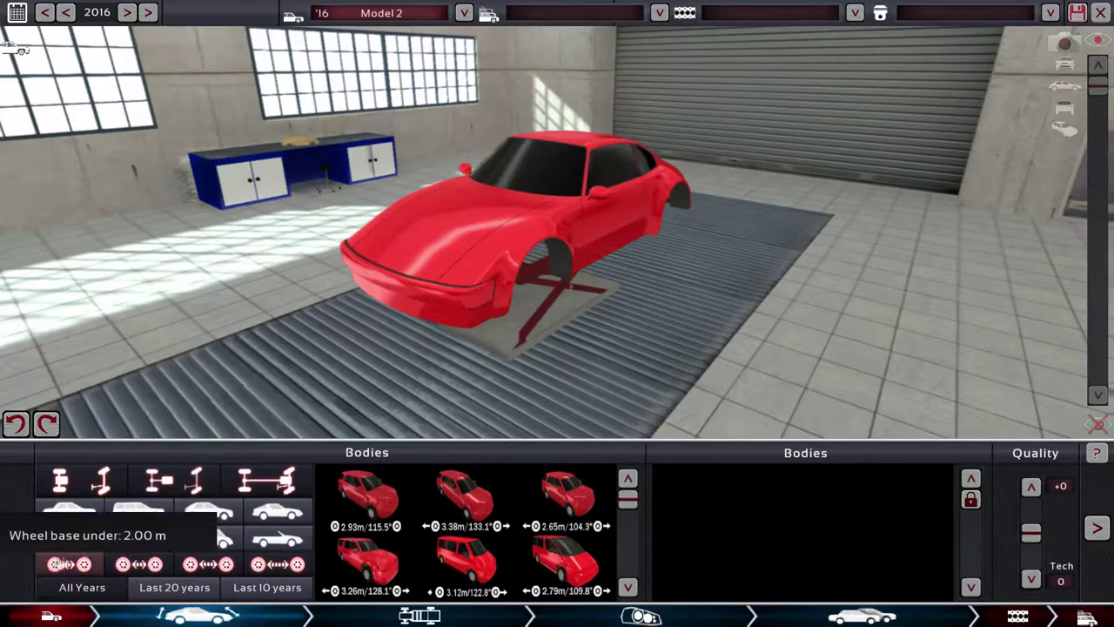
left_click(209, 514)
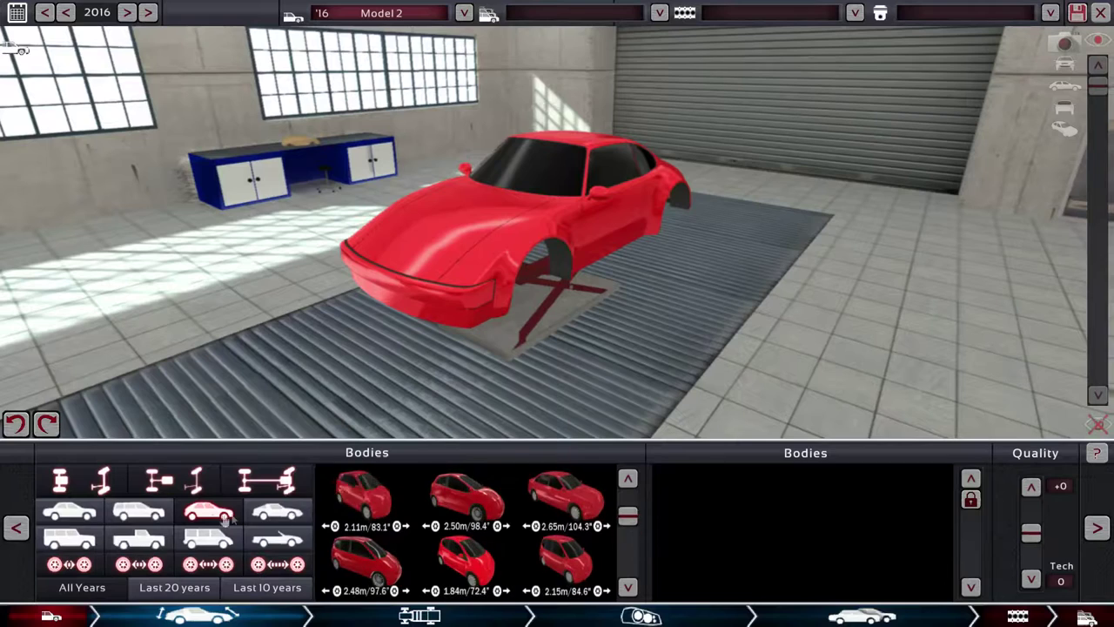
left_click(278, 513)
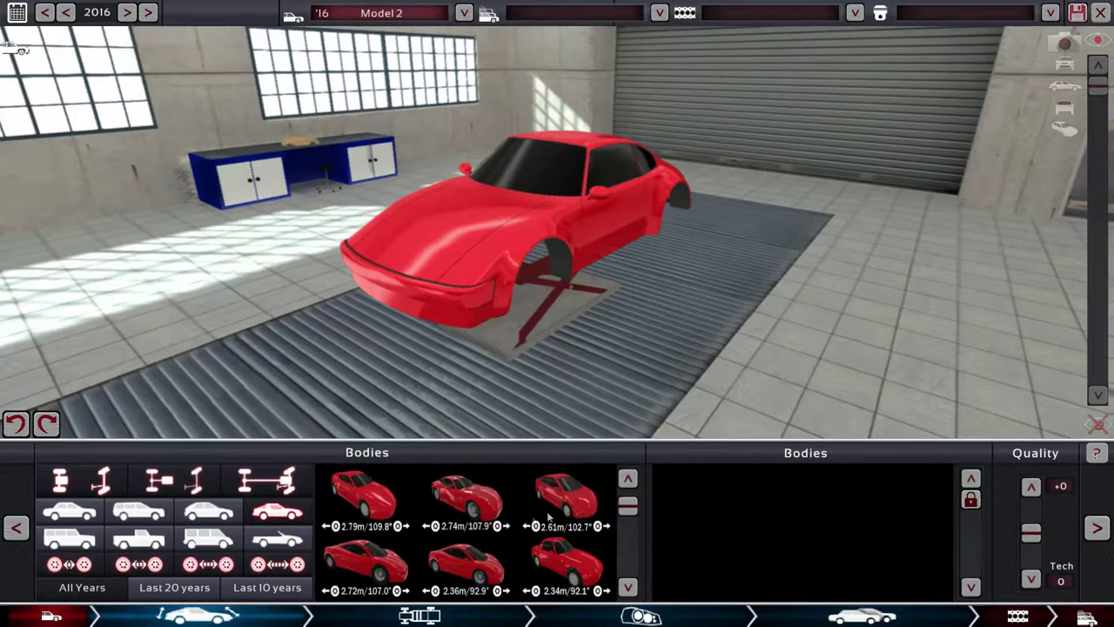
left_click_drag(627, 506, 625, 535)
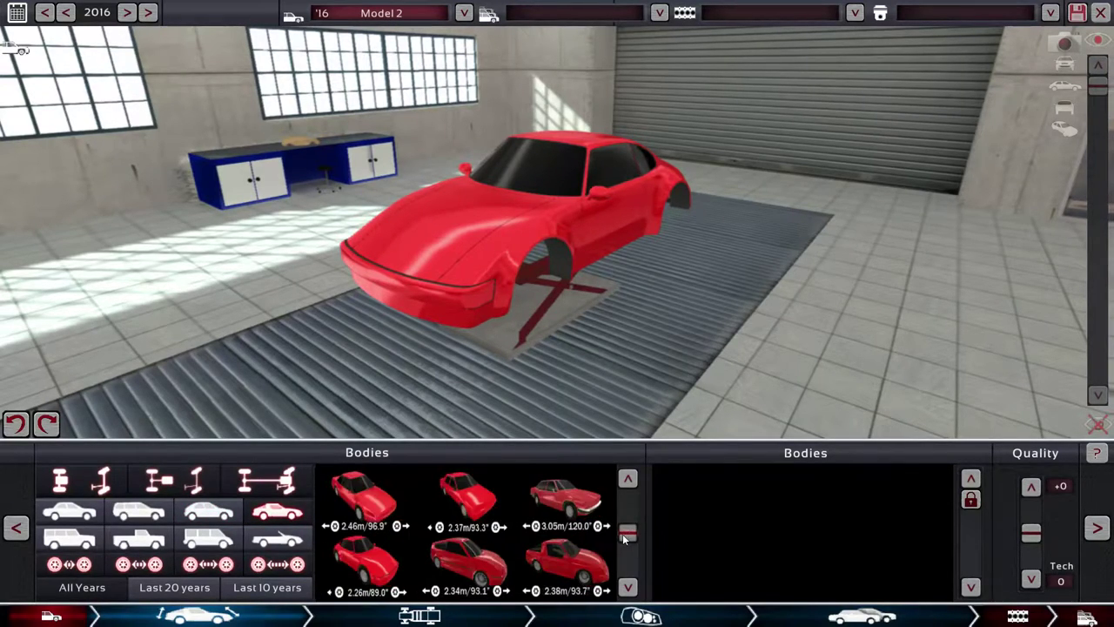
Load the convertible variant of the 3.05 m body and orbit around it.
left_click(570, 501)
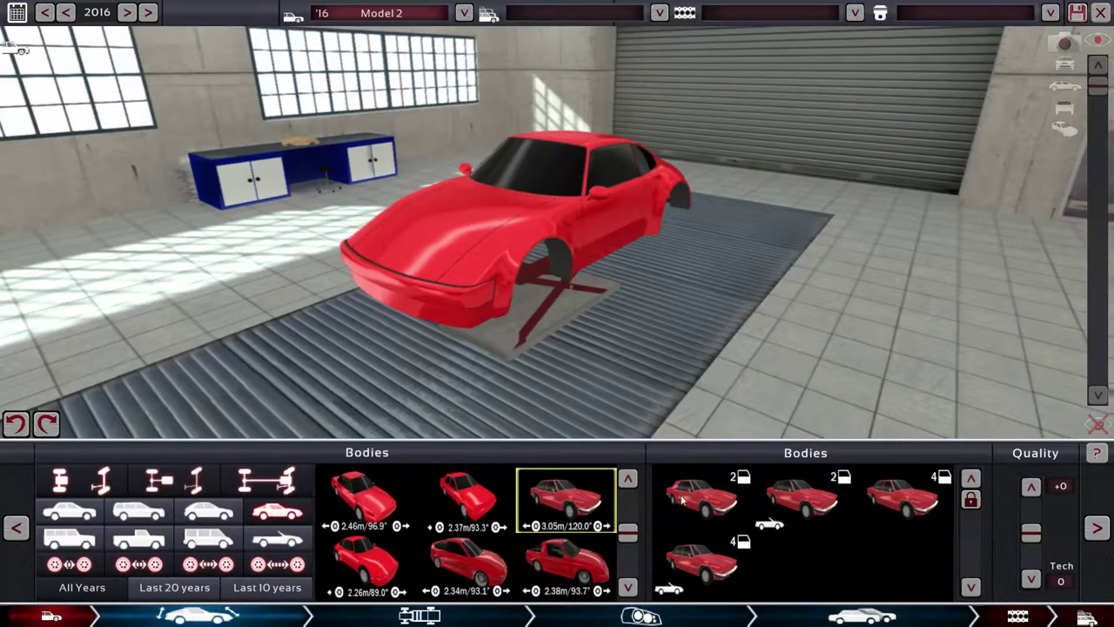
left_click(785, 490)
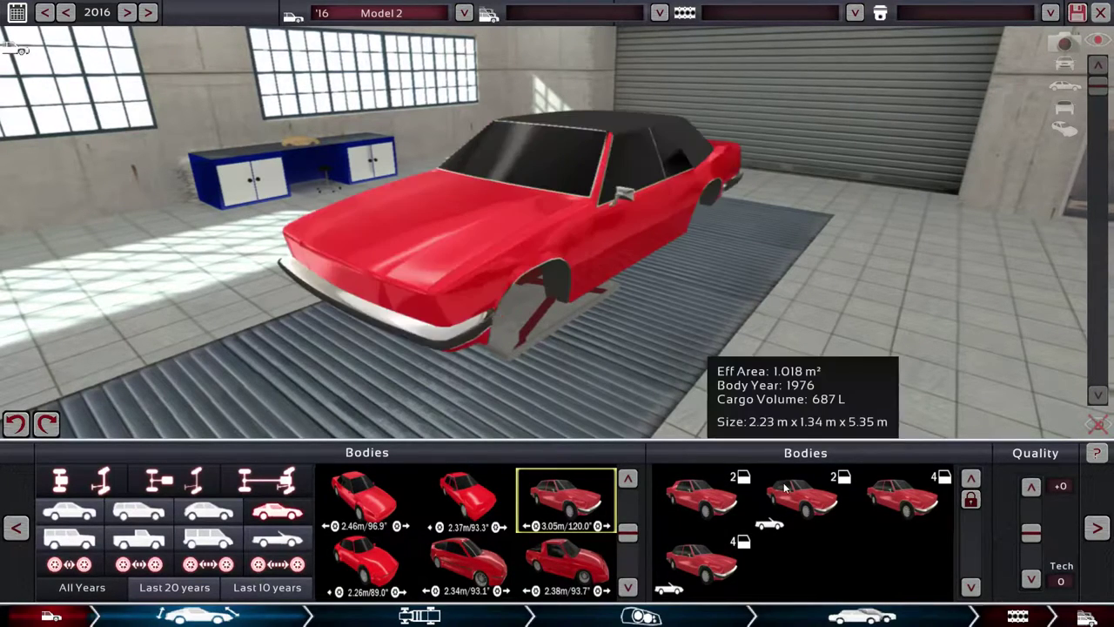
mouse_move(558, 325)
left_mouse_down()
mouse_move(374, 257)
mouse_move(126, 254)
left_mouse_up()
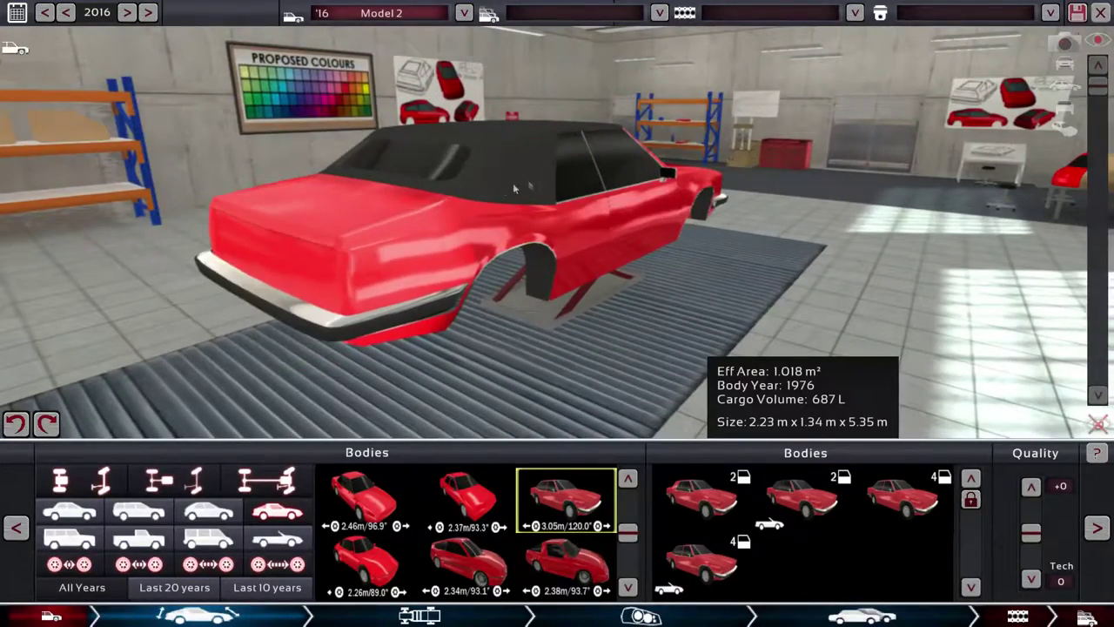
left_click_drag(729, 139, 523, 219)
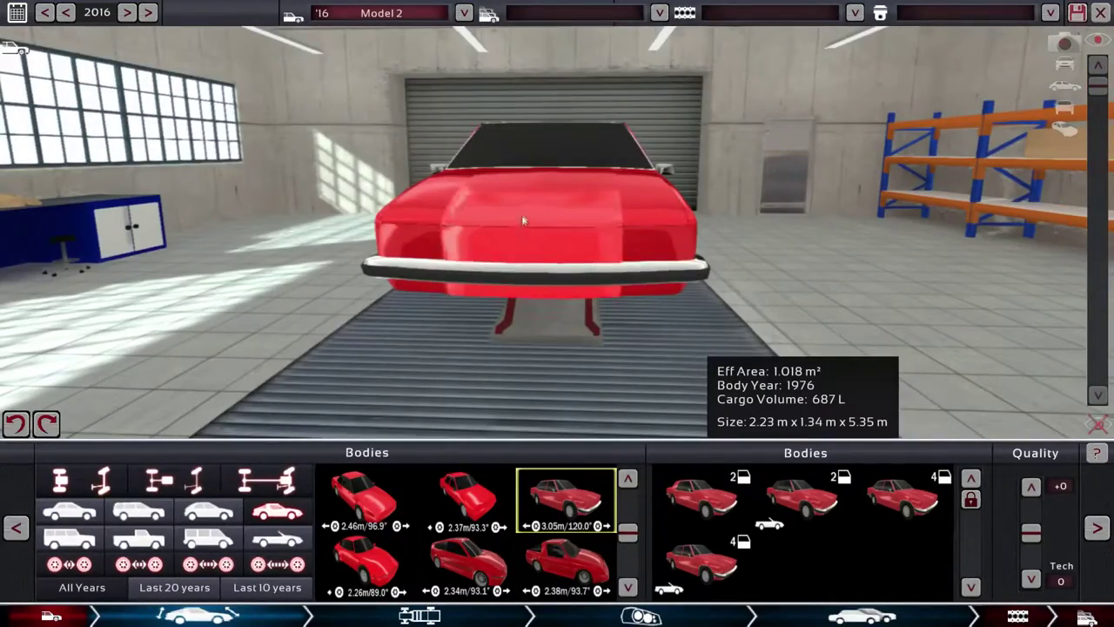
left_click_drag(510, 240, 119, 392)
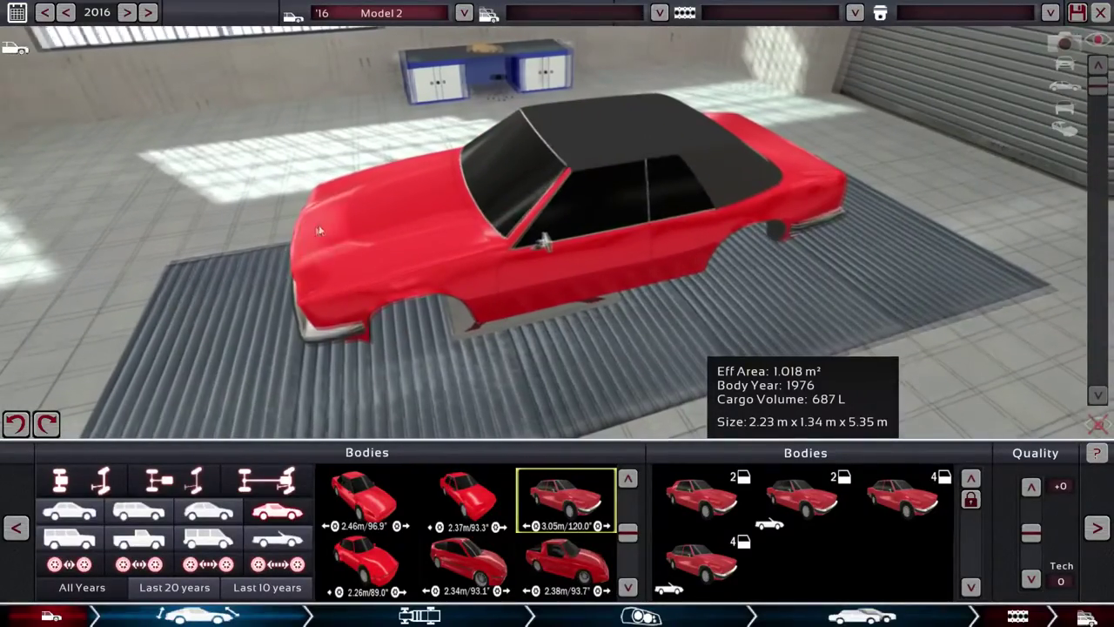
mouse_move(296, 235)
left_mouse_down()
mouse_move(660, 126)
mouse_move(833, 202)
left_mouse_up()
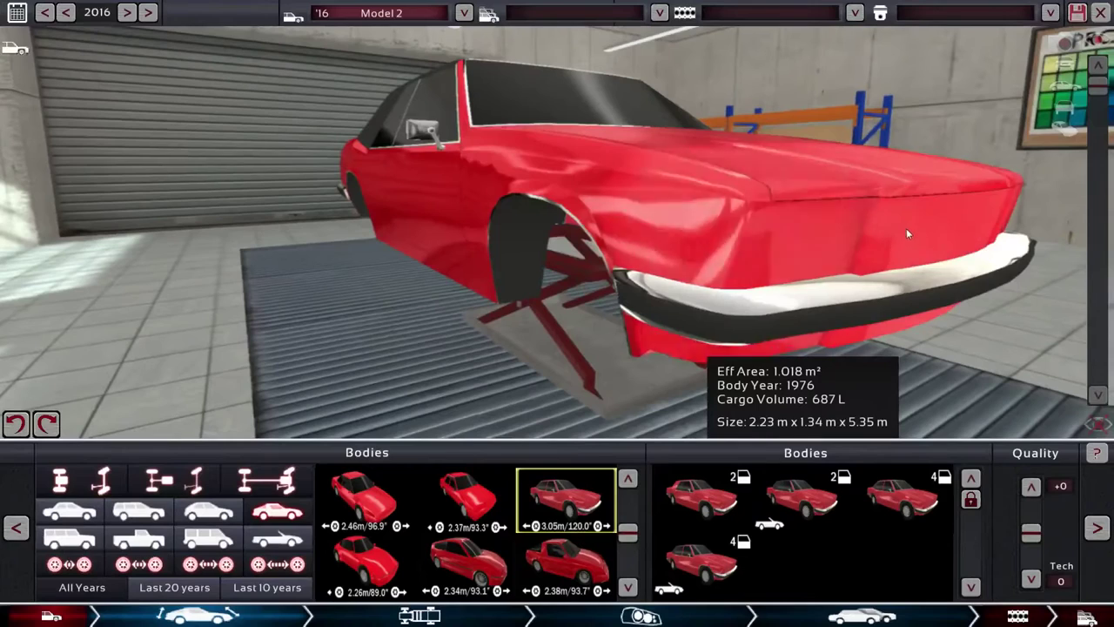
mouse_move(915, 285)
left_mouse_down()
mouse_move(650, 260)
mouse_move(799, 223)
mouse_move(983, 335)
mouse_move(783, 261)
left_mouse_up()
Reshape the bonnet and lengthen the door rearward, then continue to chassis setup.
left_click_drag(609, 217, 458, 170)
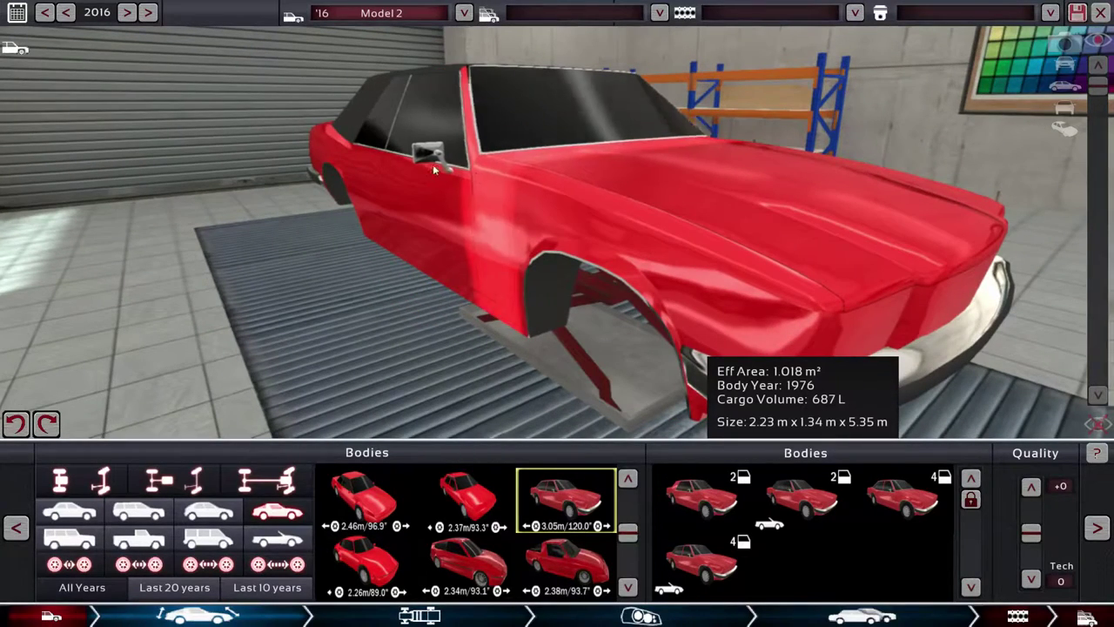
left_click_drag(287, 308, 478, 316)
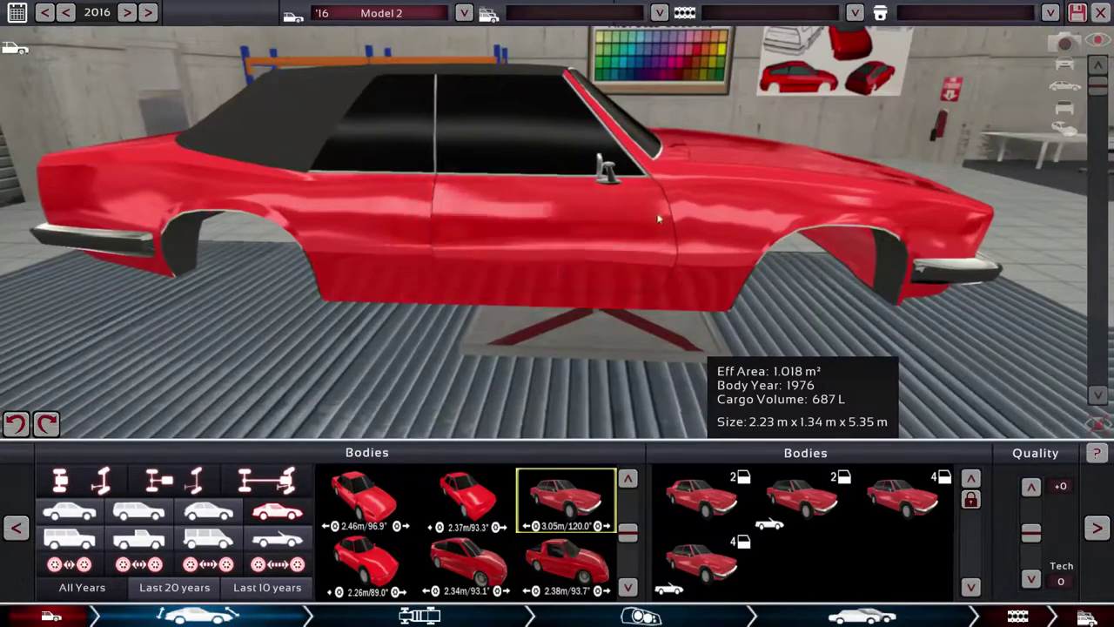
left_click_drag(539, 213, 464, 207)
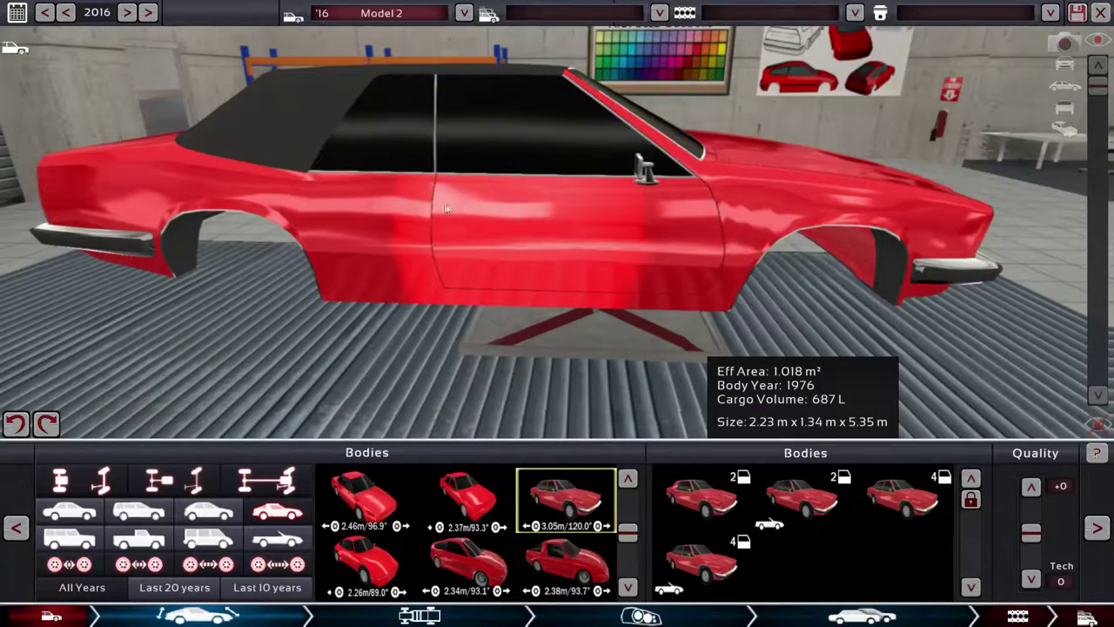
mouse_move(196, 79)
left_mouse_down()
mouse_move(369, 83)
mouse_move(520, 242)
left_mouse_up()
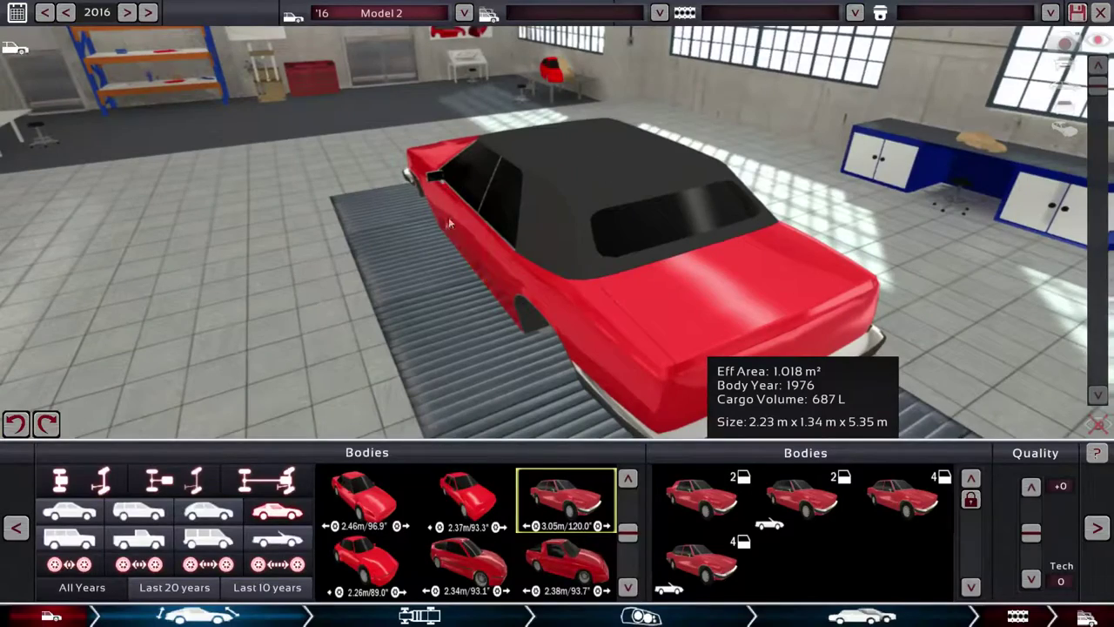
left_click_drag(520, 242, 856, 167)
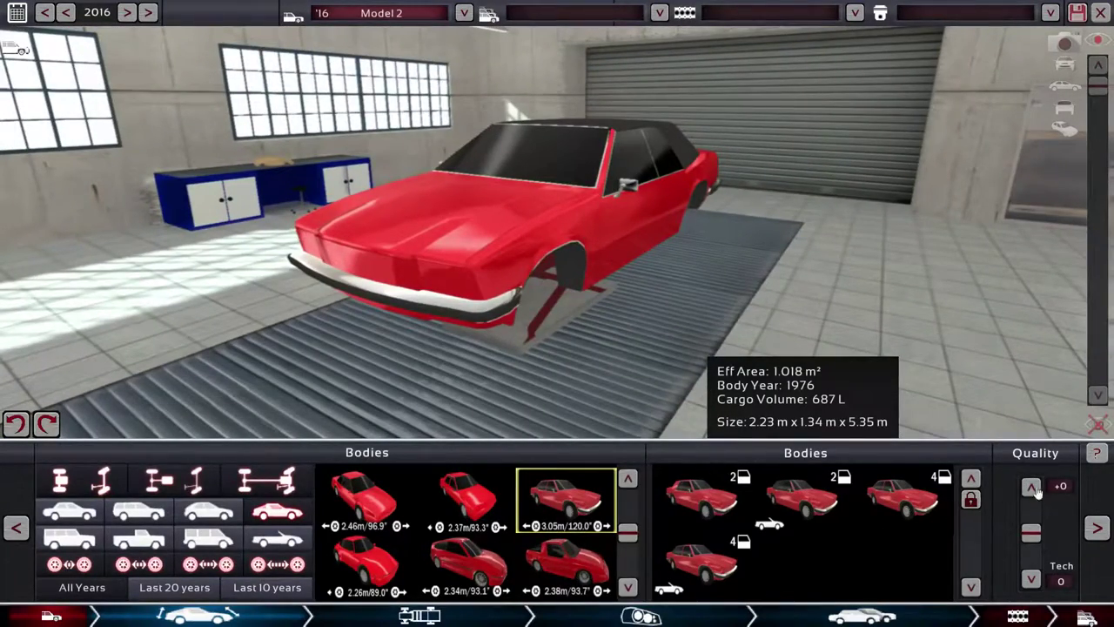
left_click(1097, 527)
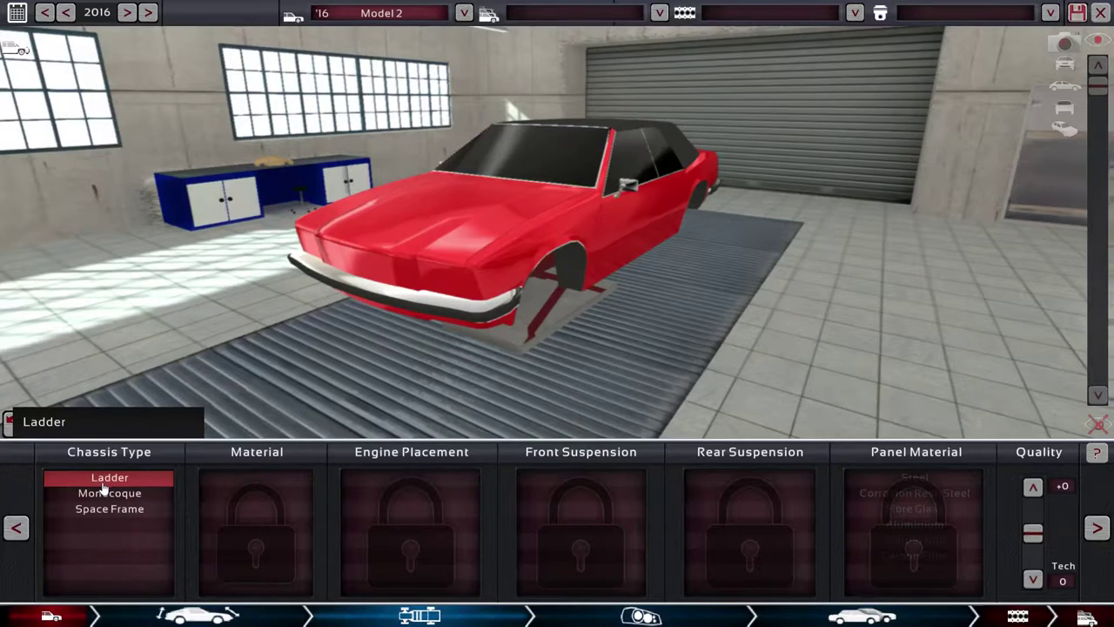
Choose a Steel Ladder chassis over Monocoque and Space Frame, with a front longitudinal engine.
left_click(103, 480)
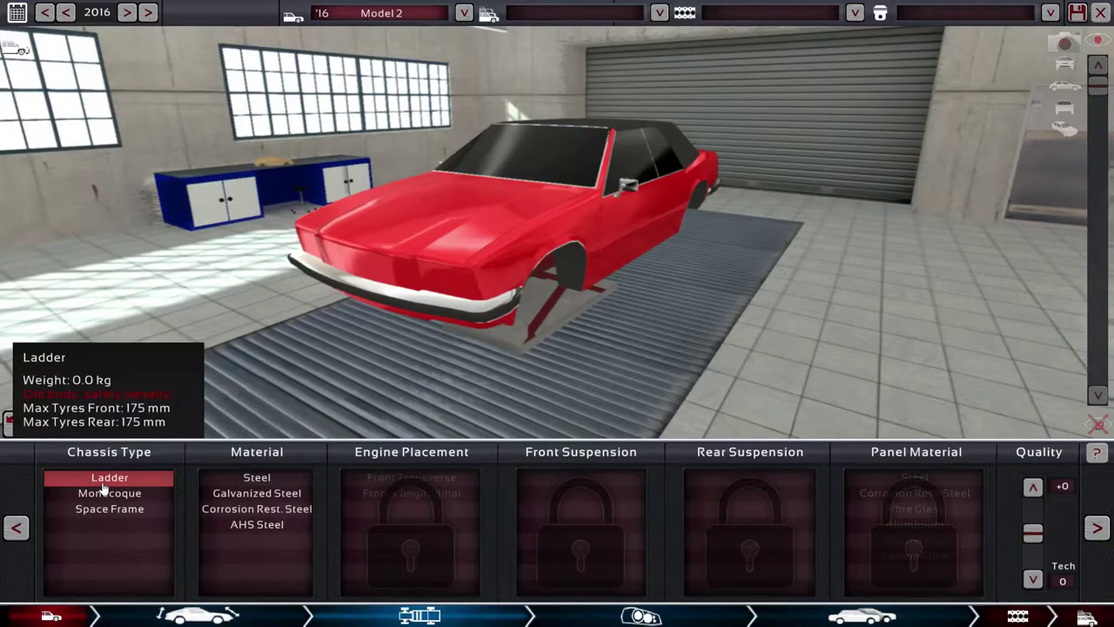
left_click(105, 495)
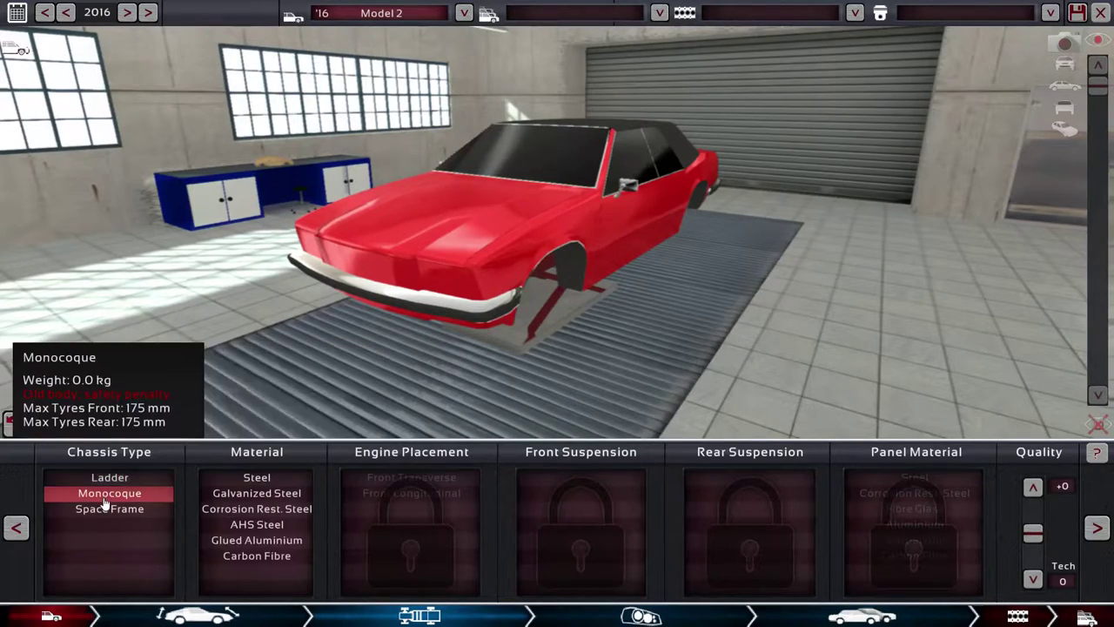
left_click(106, 508)
left_click(111, 479)
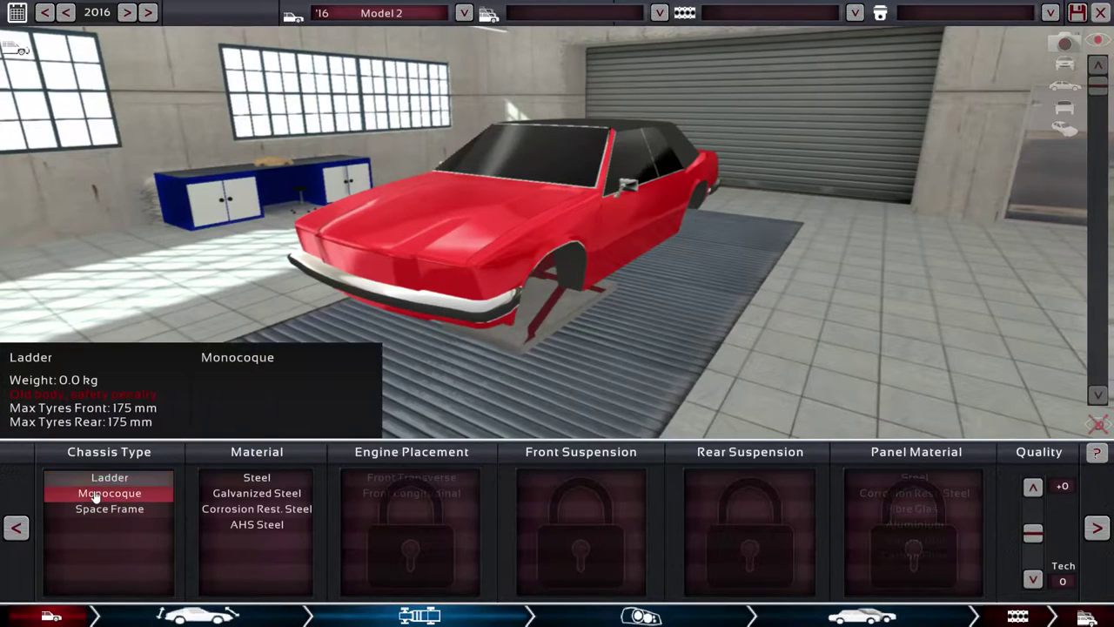
left_click(109, 493)
left_click(110, 481)
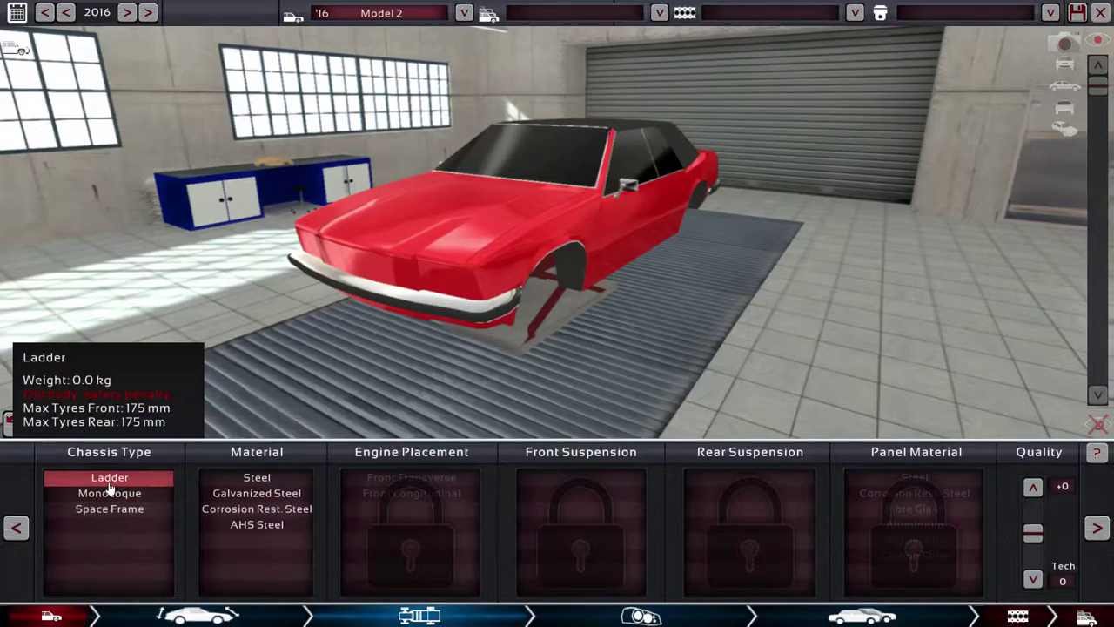
left_click(110, 493)
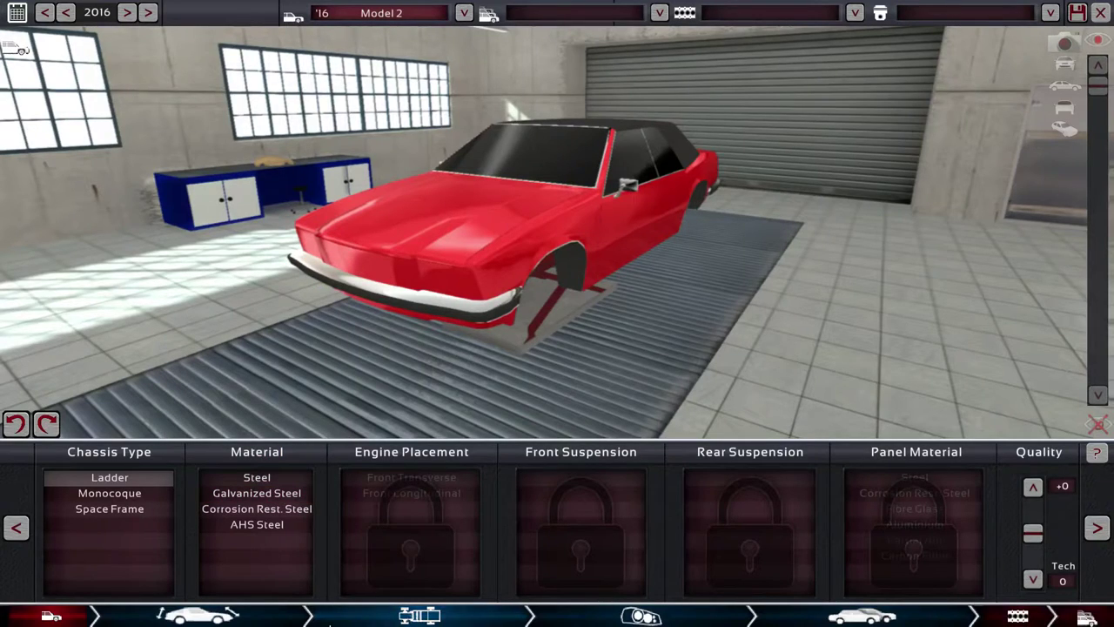
left_click(259, 480)
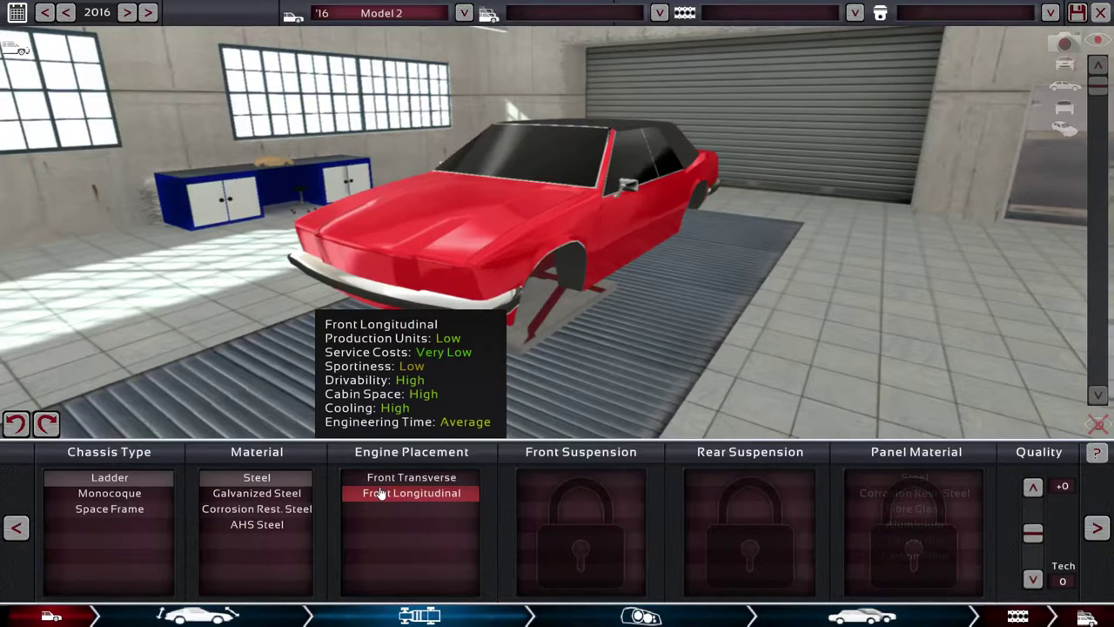
left_click(381, 494)
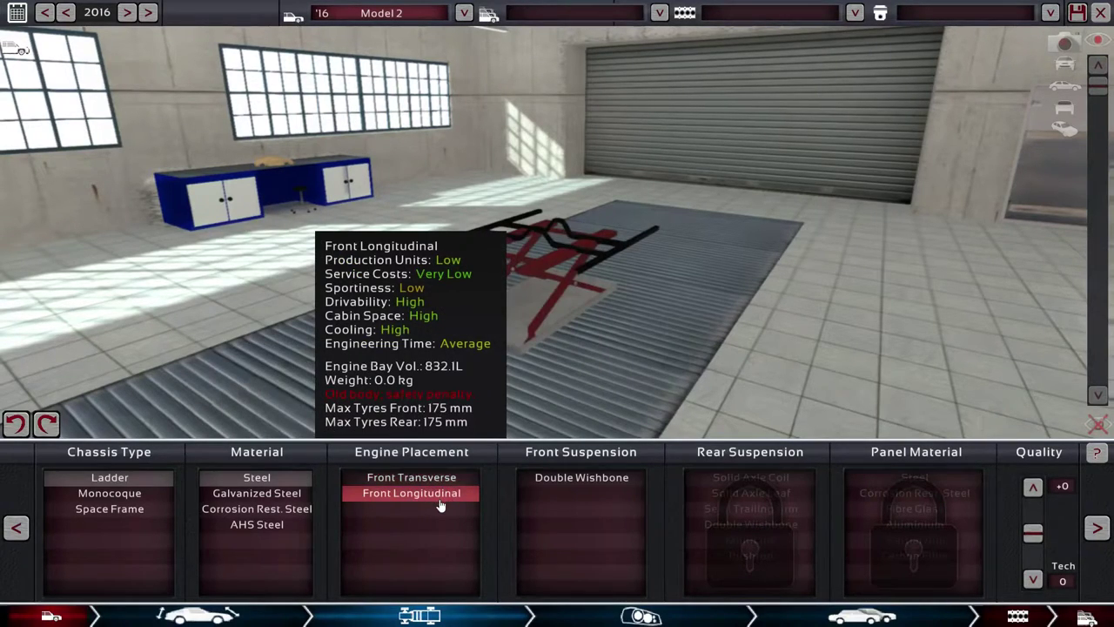
mouse_move(411, 477)
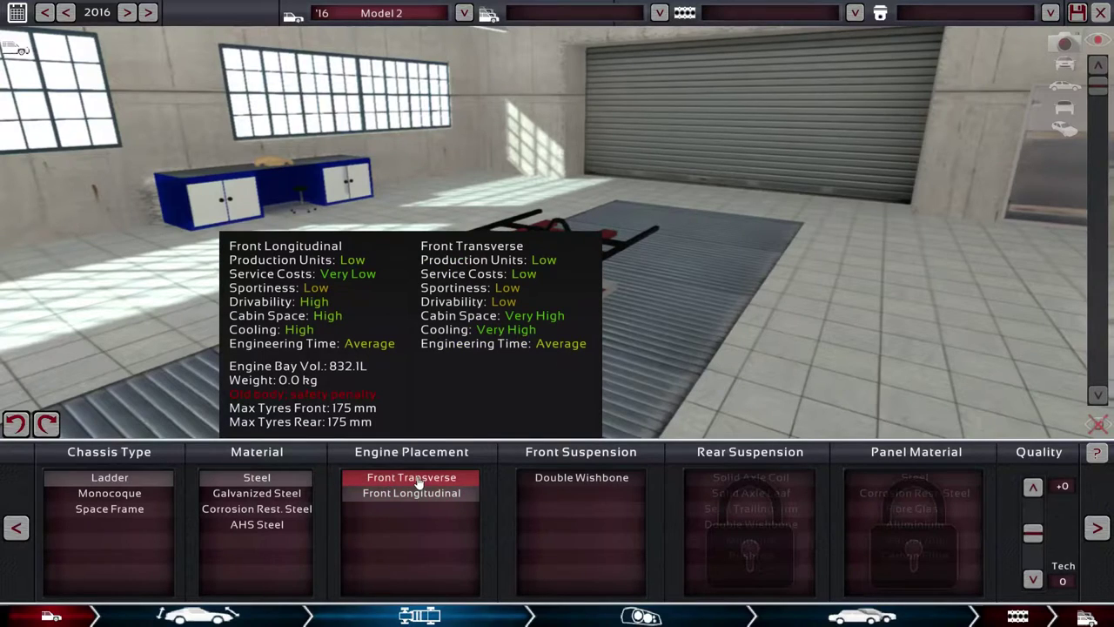
Keep front longitudinal layout; fit Double Wishbone front and Semi Trailing Arm rear suspension.
left_click(418, 478)
left_click(419, 493)
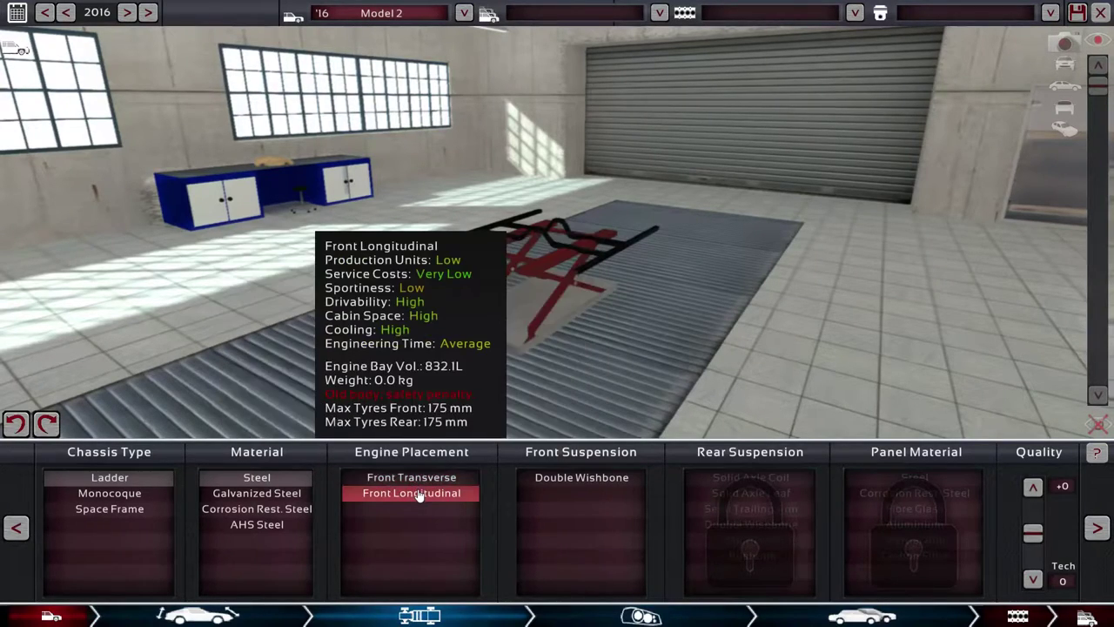
left_click(529, 481)
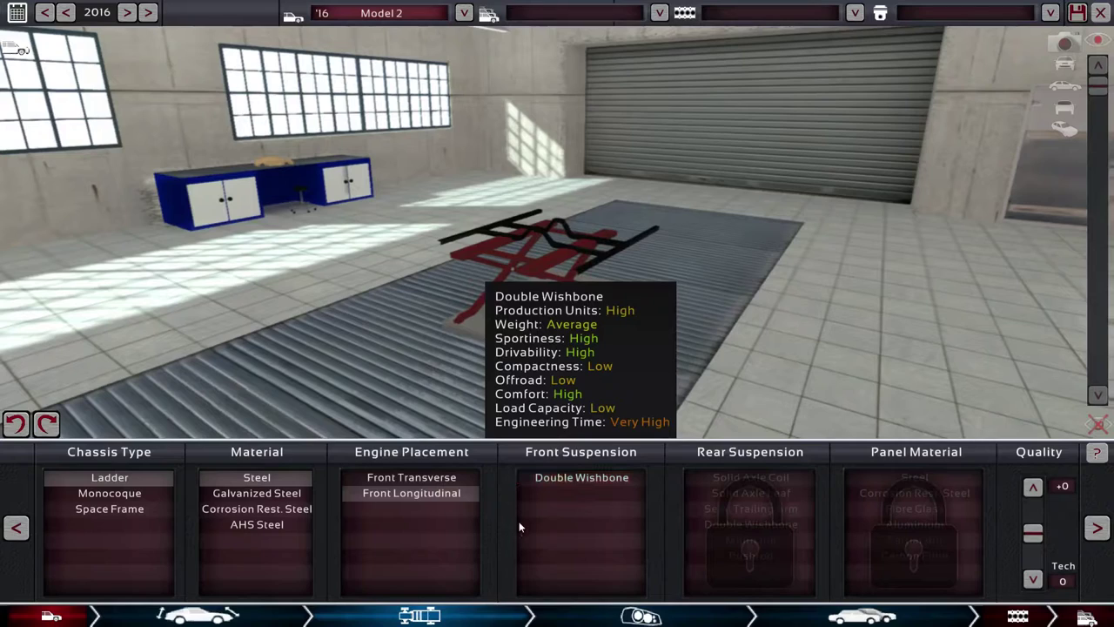
left_click(557, 479)
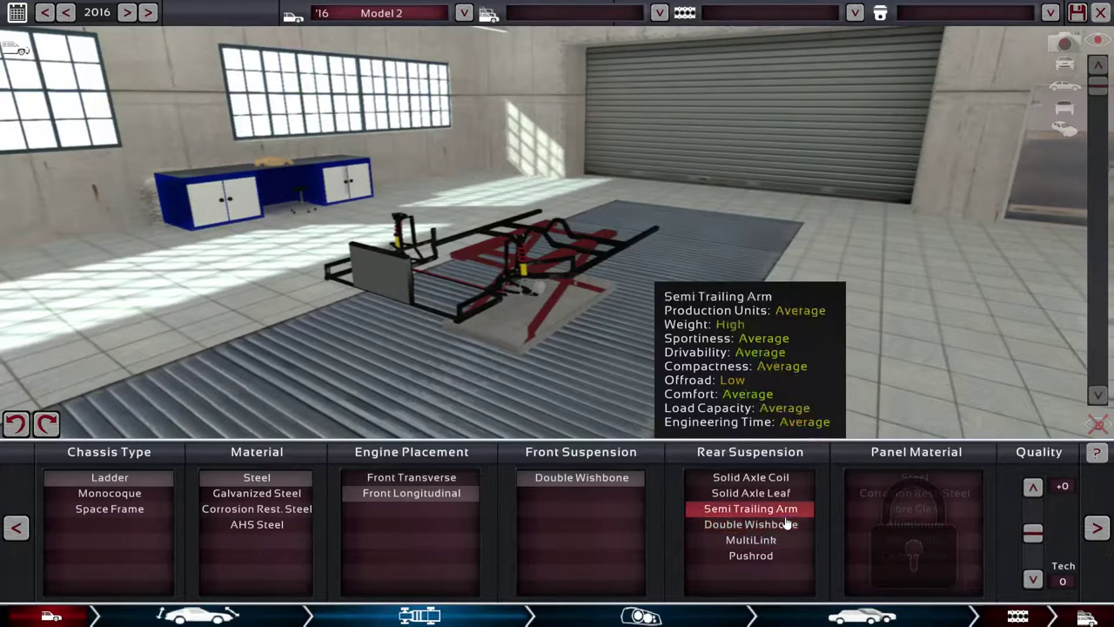
left_click(786, 512)
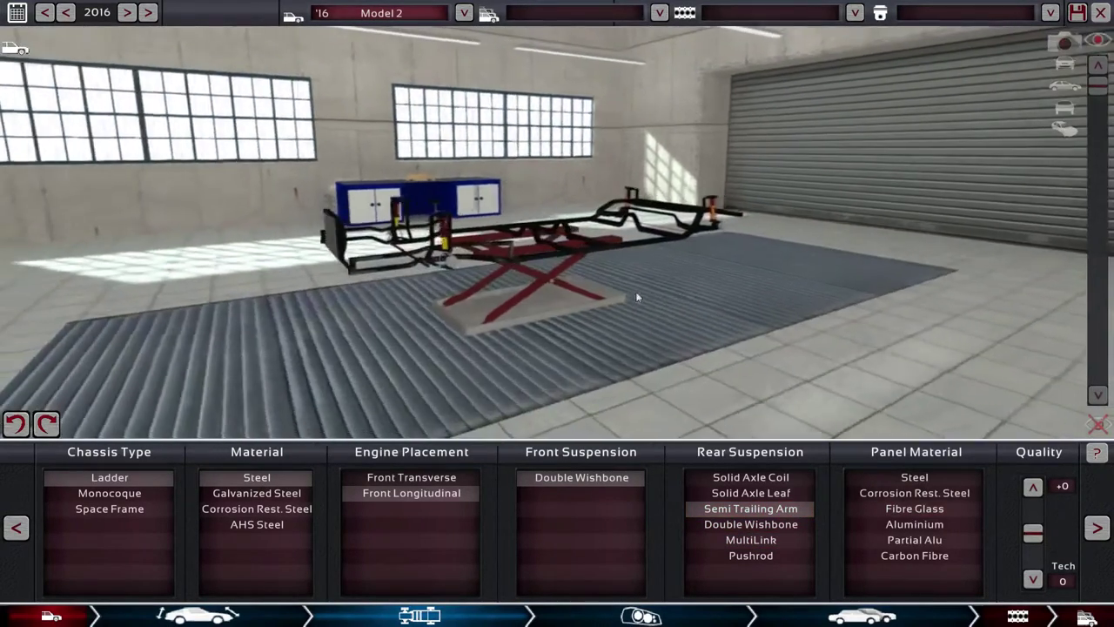
Make the body panels from Steel and continue to the fixtures stage.
mouse_move(635, 290)
left_mouse_down()
mouse_move(310, 296)
mouse_move(866, 270)
mouse_move(579, 317)
left_mouse_up()
scroll(580, 317, "up", 3)
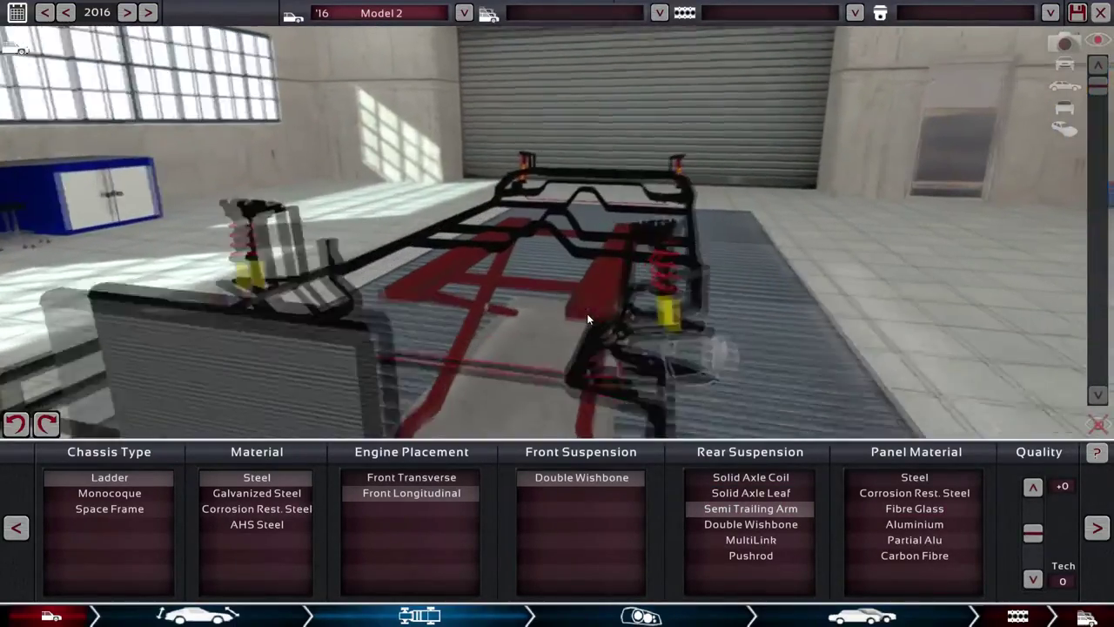
scroll(586, 320, "down", 5)
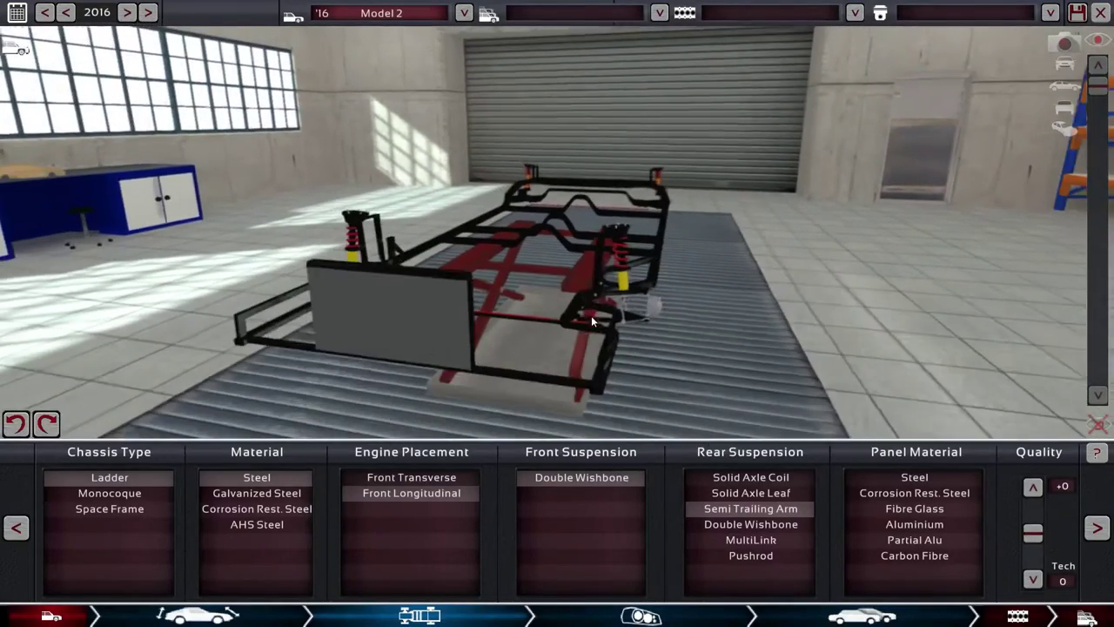
mouse_move(591, 315)
left_mouse_down()
mouse_move(760, 274)
mouse_move(807, 284)
left_mouse_up()
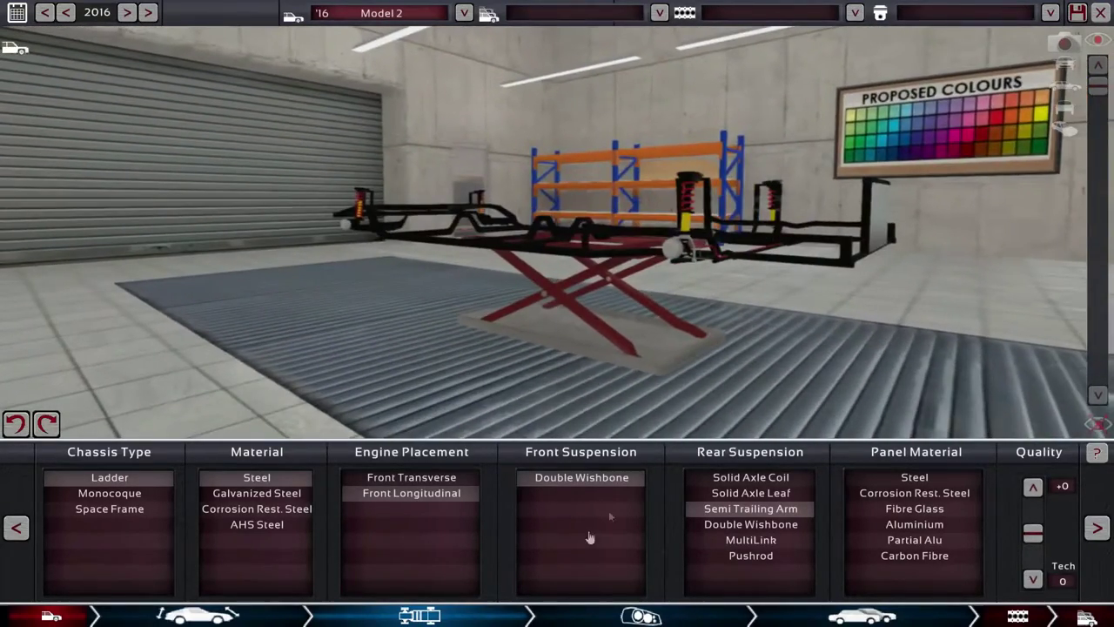
left_click(905, 478)
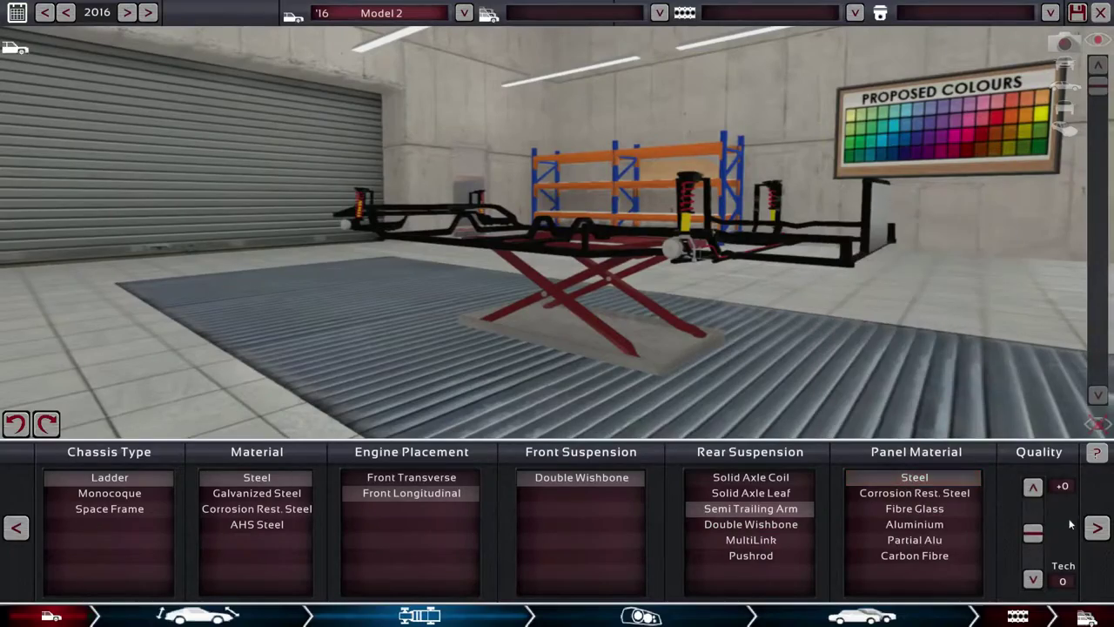
left_click(1095, 527)
Place a headlight unit on the front-left of the nose and confirm it.
mouse_move(310, 327)
left_mouse_down()
mouse_move(103, 324)
mouse_move(648, 344)
left_mouse_up()
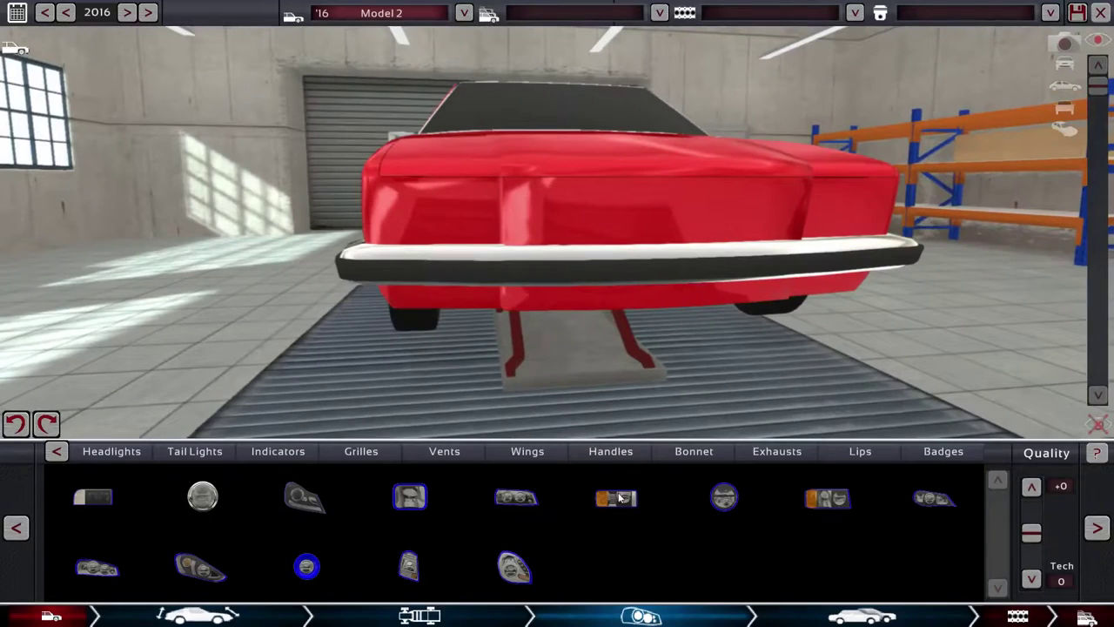
left_click(616, 497)
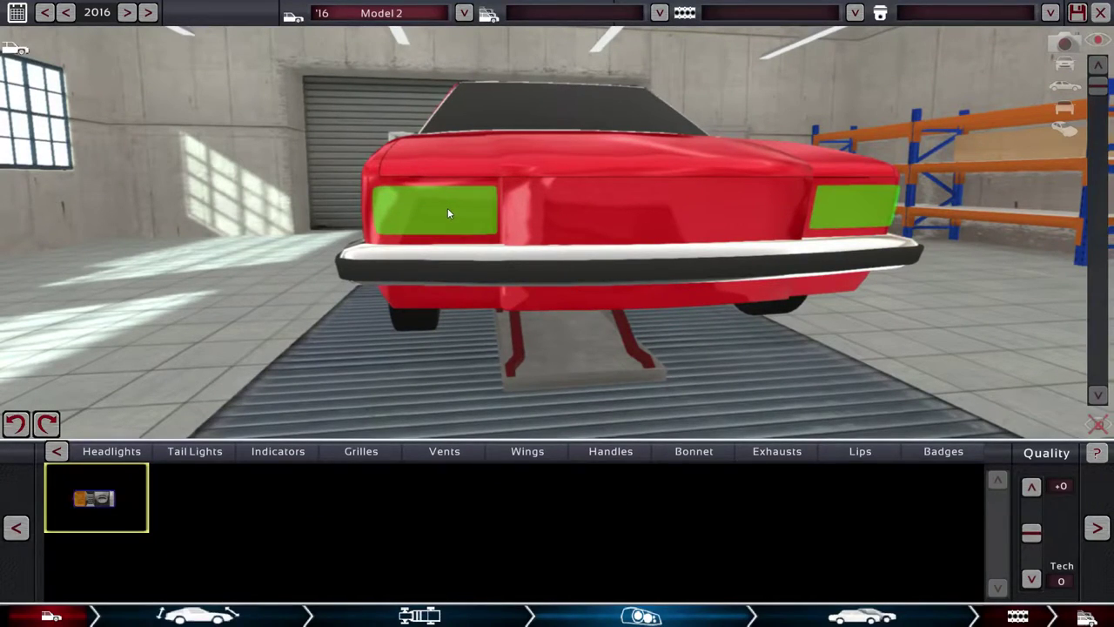
left_click(447, 209)
left_click(499, 107)
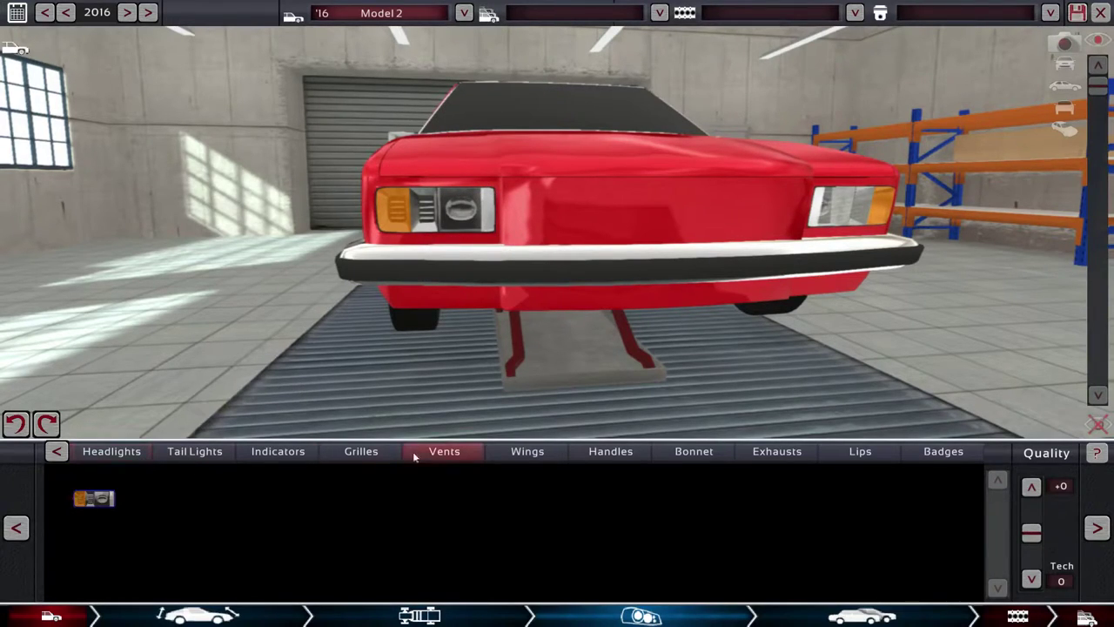
Add a grille widened across the front and slightly taller, then orbit to the rear.
left_click(361, 451)
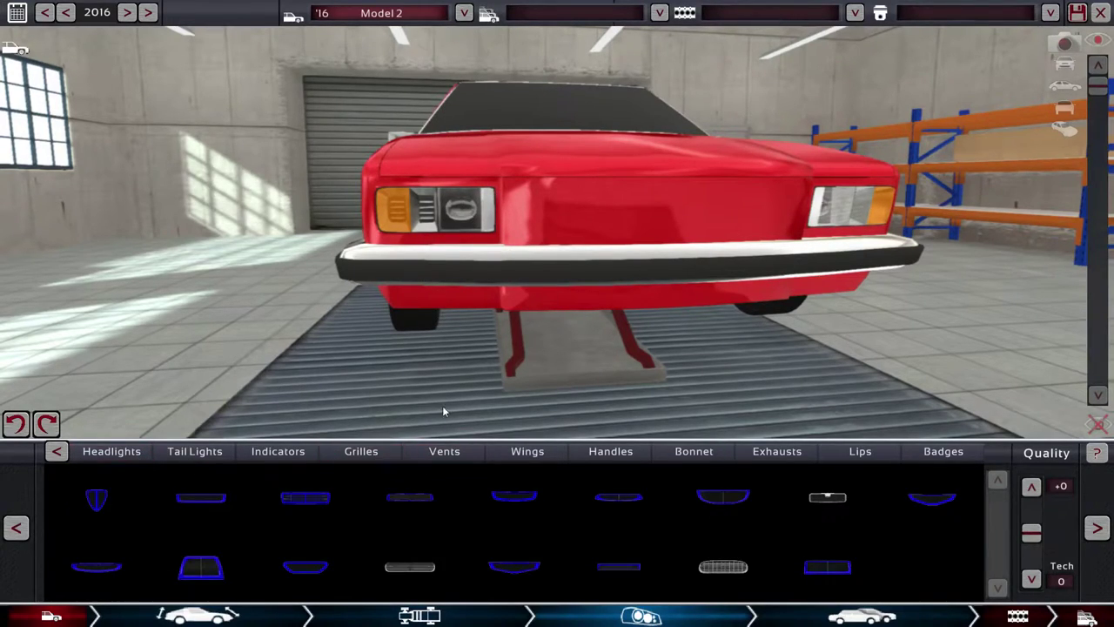
left_click(306, 498)
left_click(611, 210)
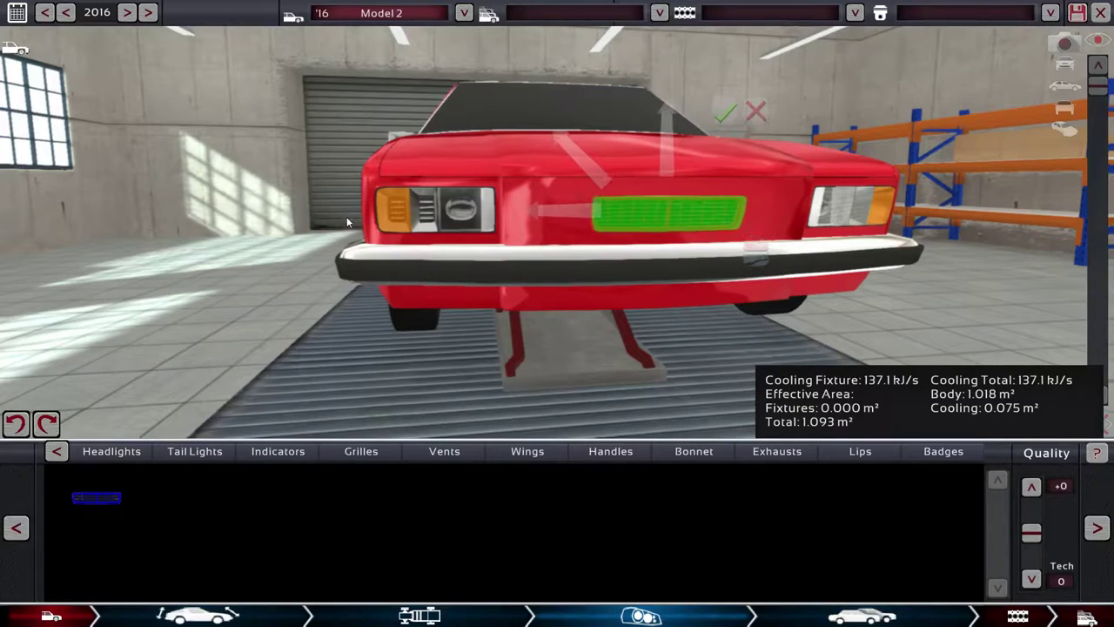
mouse_move(590, 224)
left_mouse_down()
mouse_move(453, 214)
mouse_move(467, 217)
left_mouse_up()
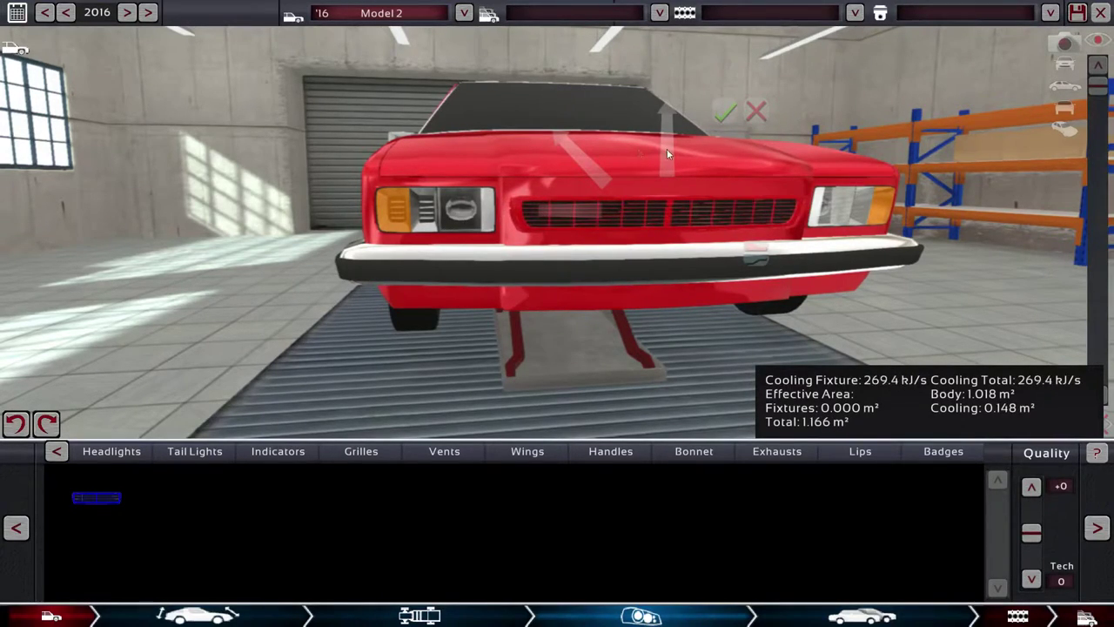
left_click_drag(666, 106, 651, 31)
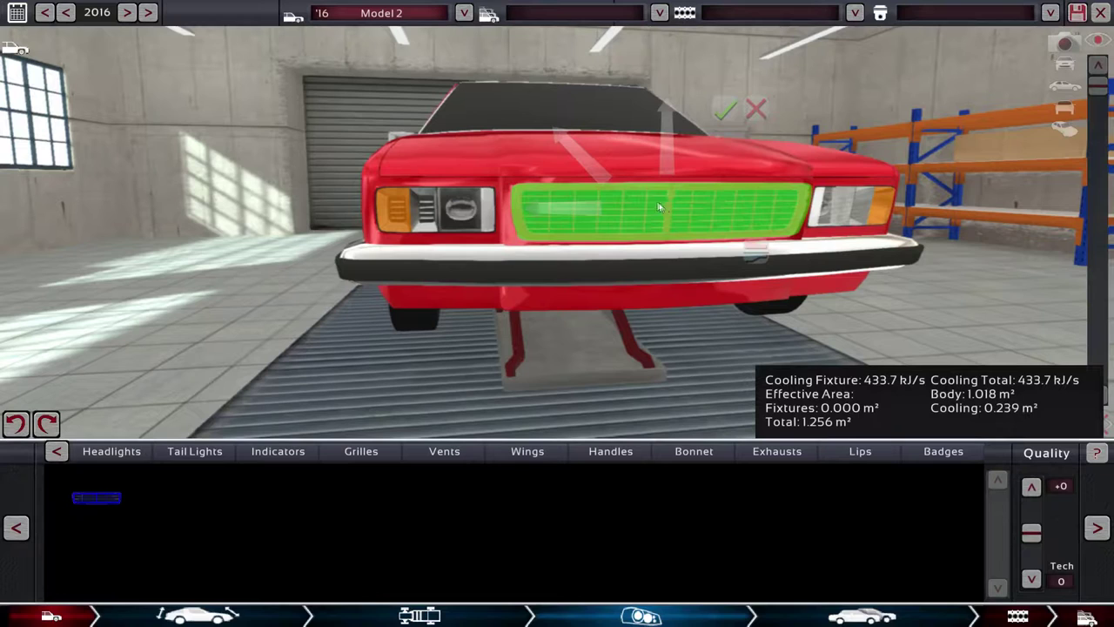
left_click(724, 105)
mouse_move(339, 251)
left_mouse_down()
mouse_move(364, 273)
mouse_move(298, 276)
left_mouse_up()
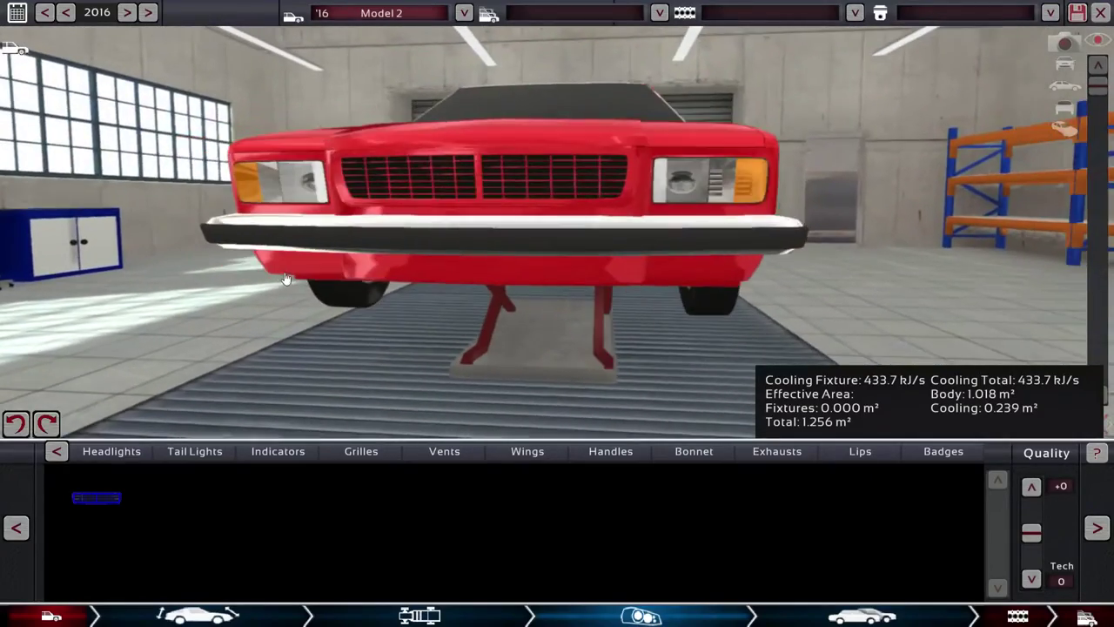
mouse_move(298, 277)
left_mouse_down()
mouse_move(642, 281)
mouse_move(369, 372)
left_mouse_up()
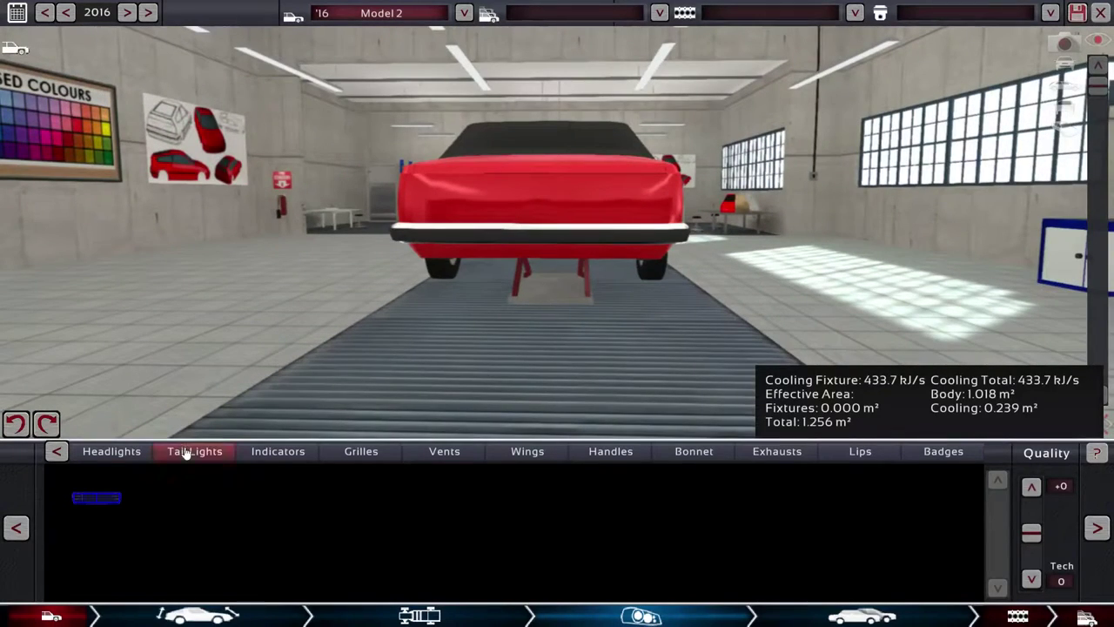
Try a tail light design on the rear, then discard it.
left_click(194, 451)
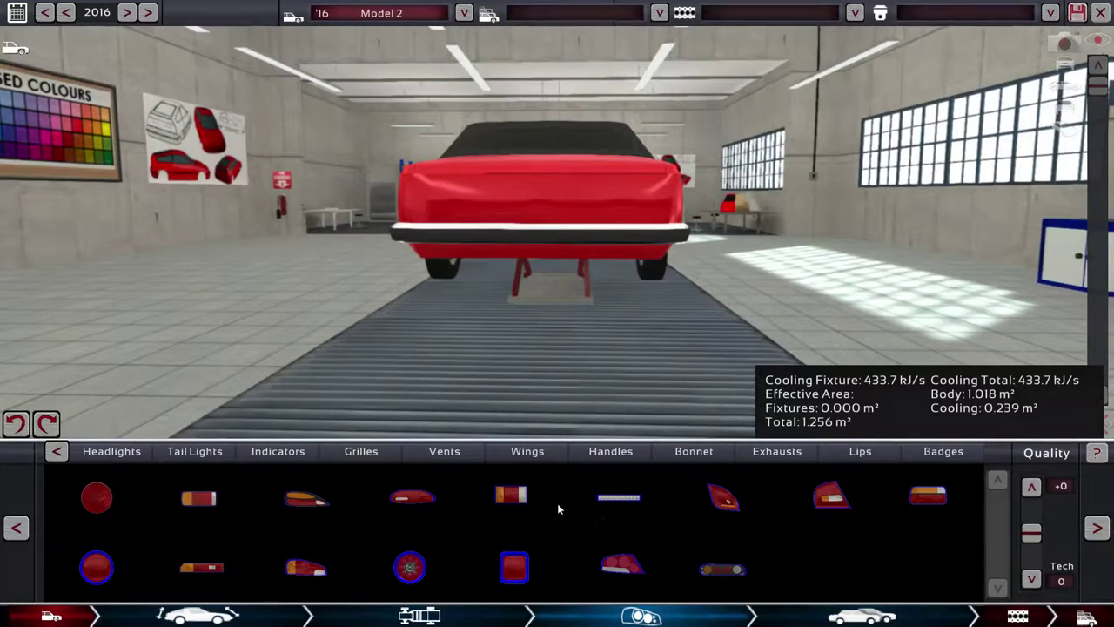
left_click(512, 497)
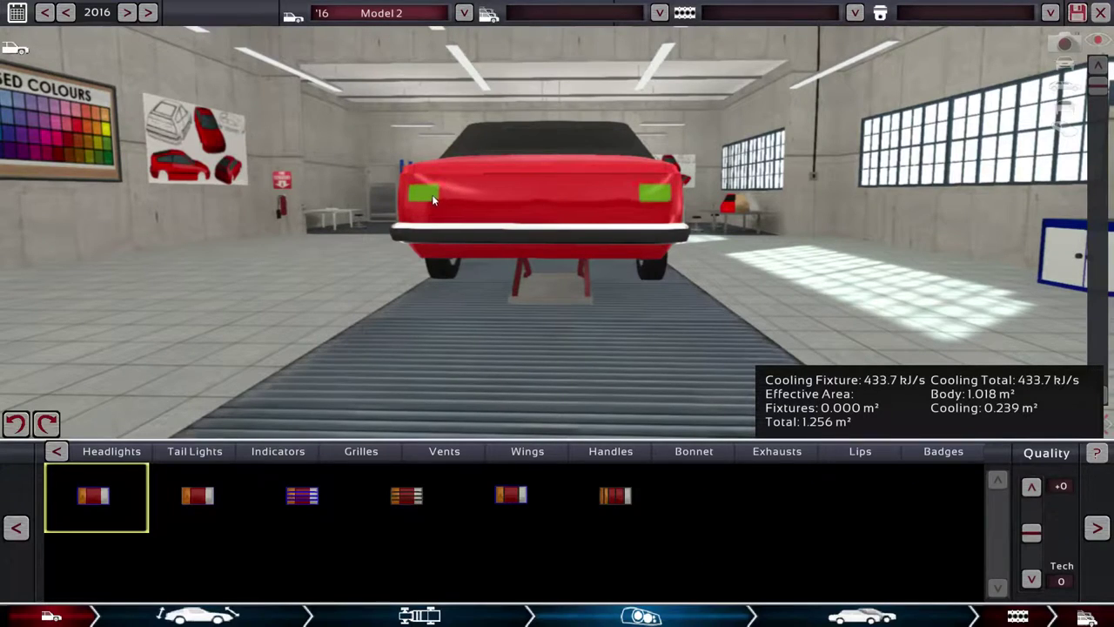
left_click(434, 191)
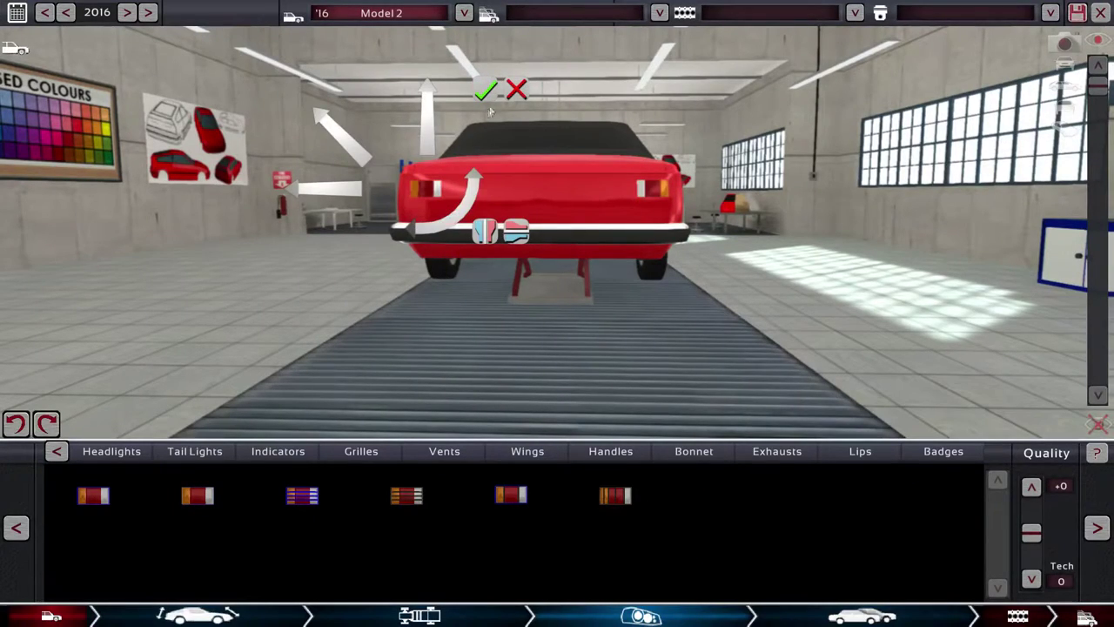
left_click(517, 90)
left_click(56, 451)
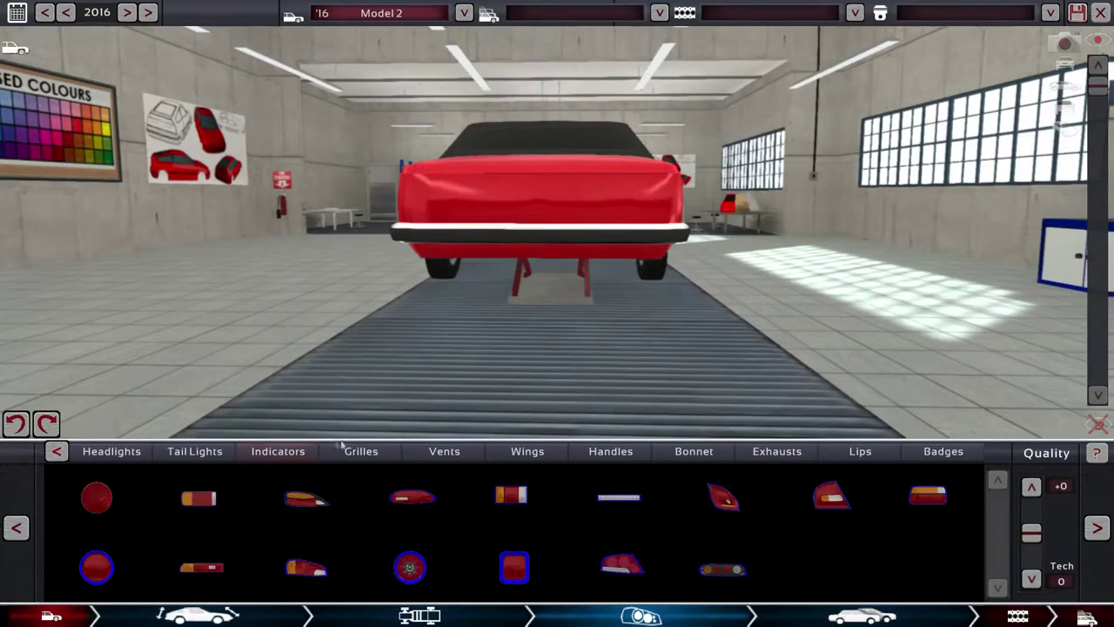
Fit the thin bar tail lights, nudge them slightly lower, and confirm.
left_click(619, 497)
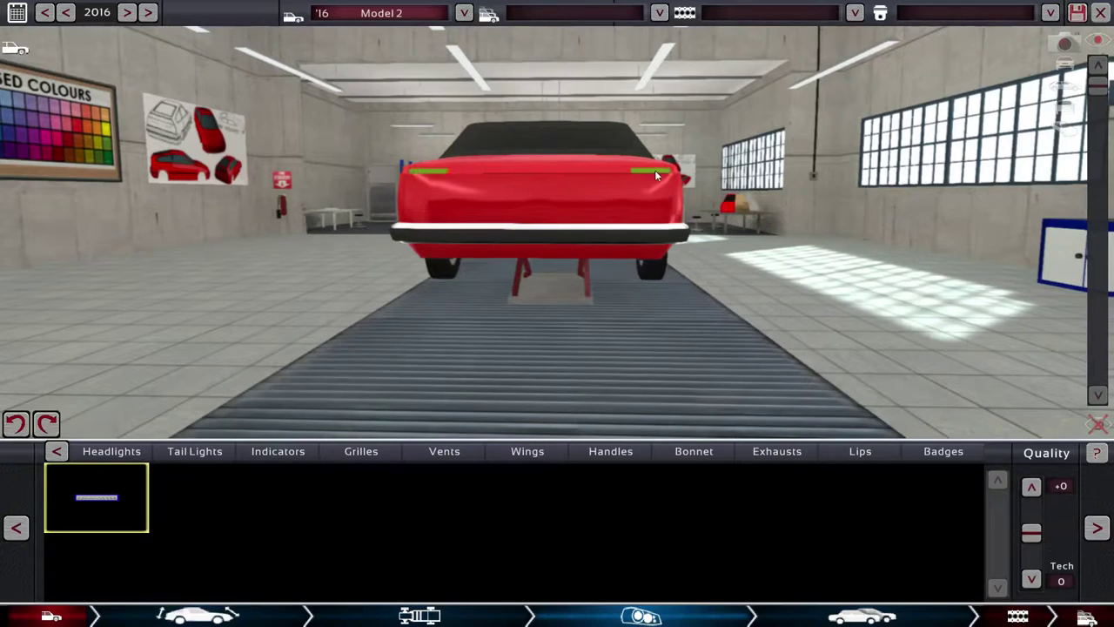
left_click(645, 170)
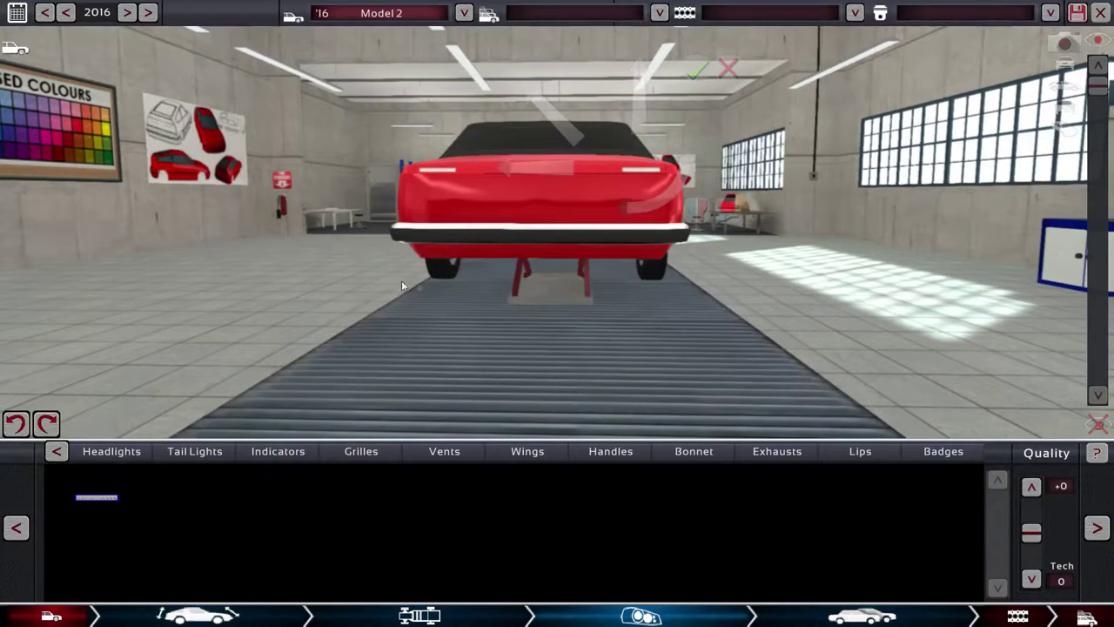
scroll(629, 295, "down", 2)
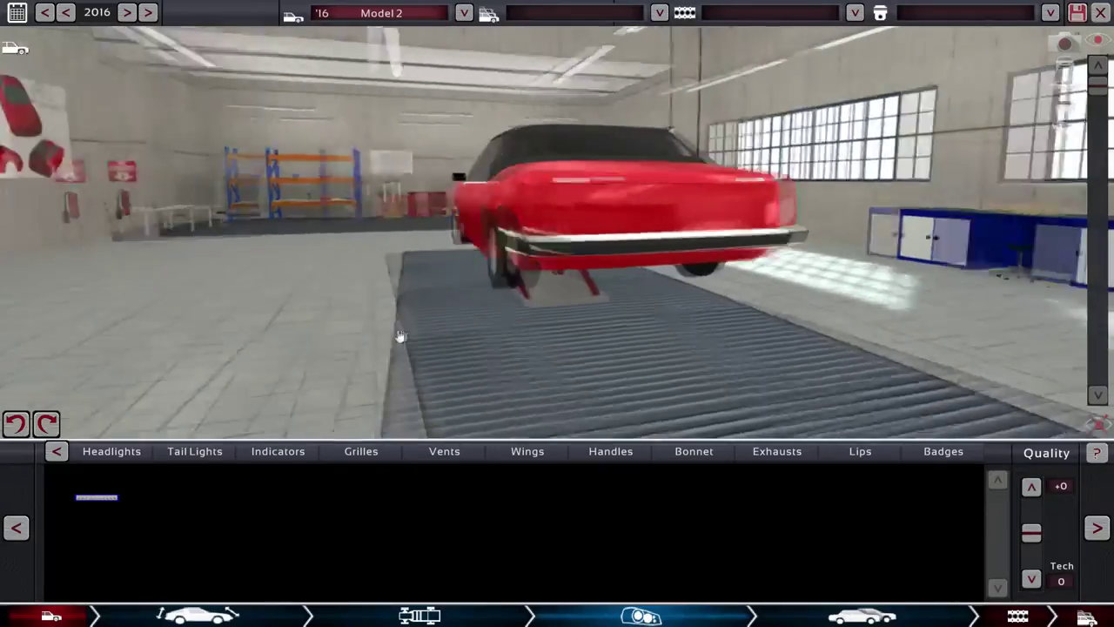
mouse_move(629, 295)
left_mouse_down()
mouse_move(507, 337)
mouse_move(84, 394)
mouse_move(305, 361)
left_mouse_up()
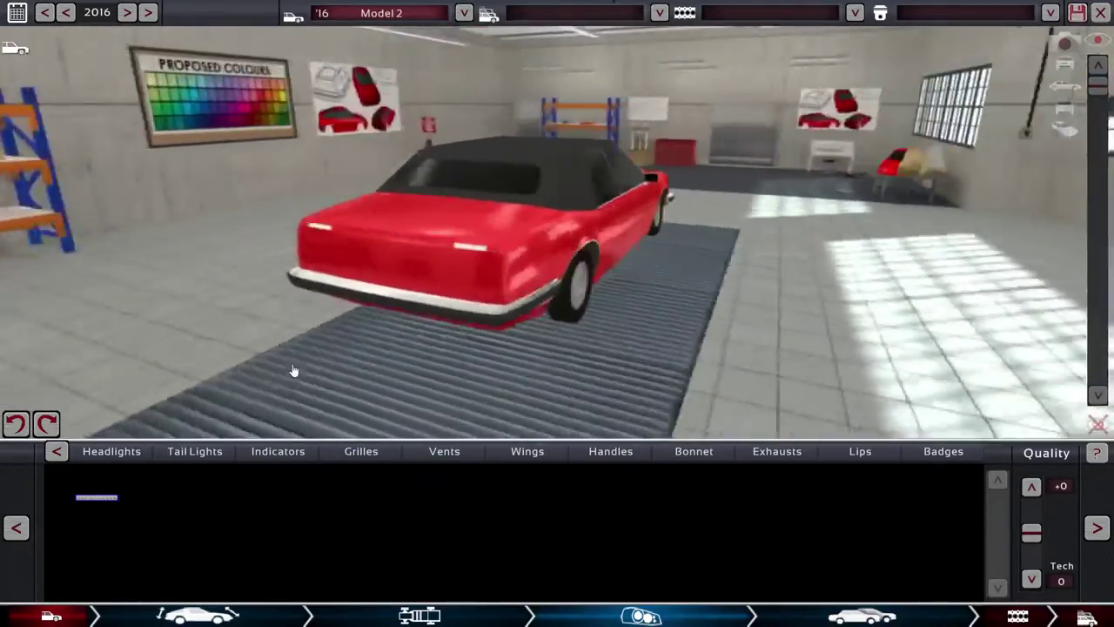
scroll(304, 362, "up", 3)
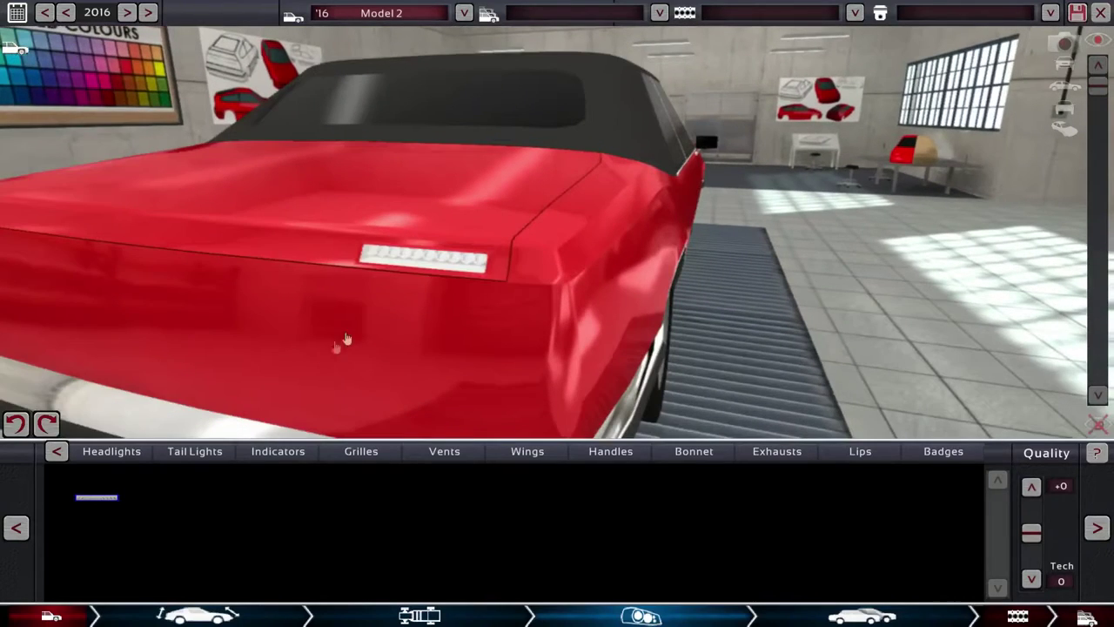
left_click(418, 280)
left_click_drag(417, 281, 424, 291)
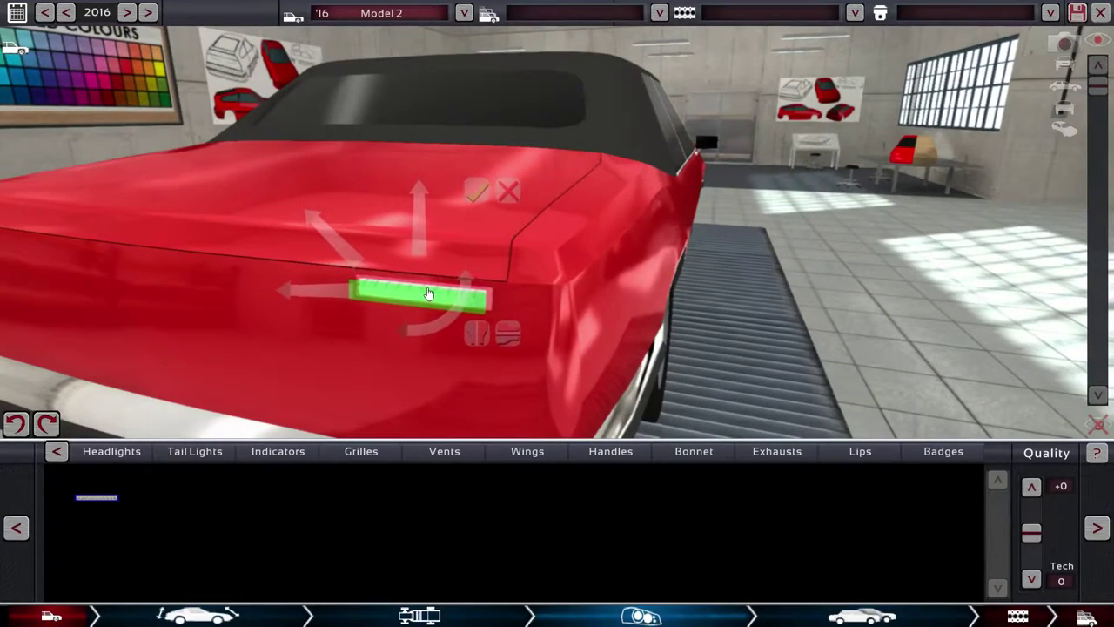
left_click(477, 191)
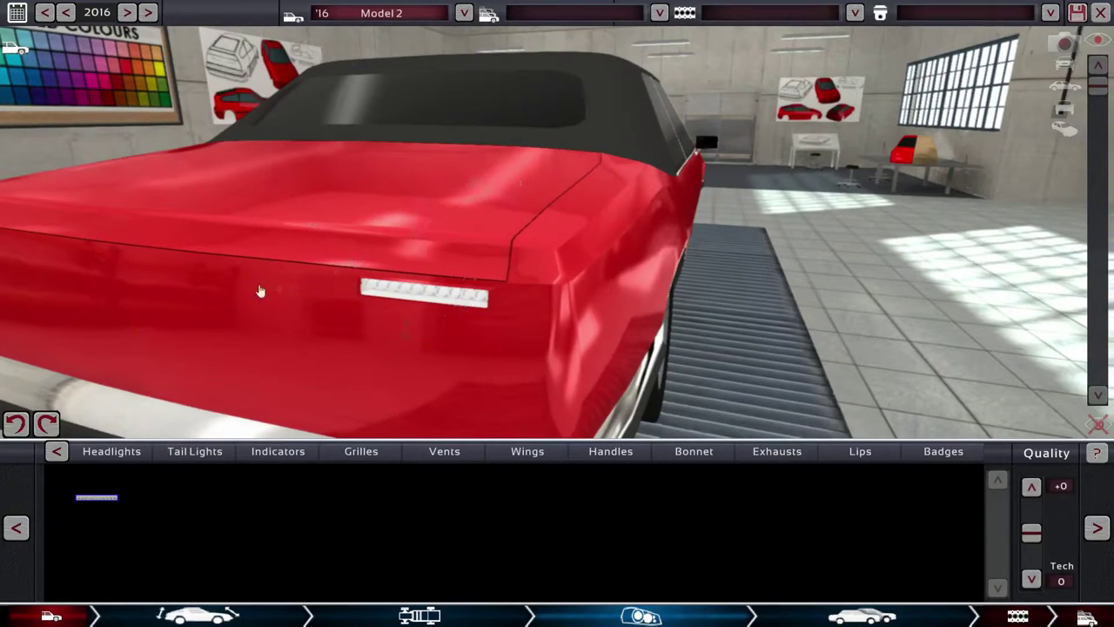
mouse_move(280, 280)
left_mouse_down()
mouse_move(390, 287)
mouse_move(426, 274)
mouse_move(407, 284)
left_mouse_up()
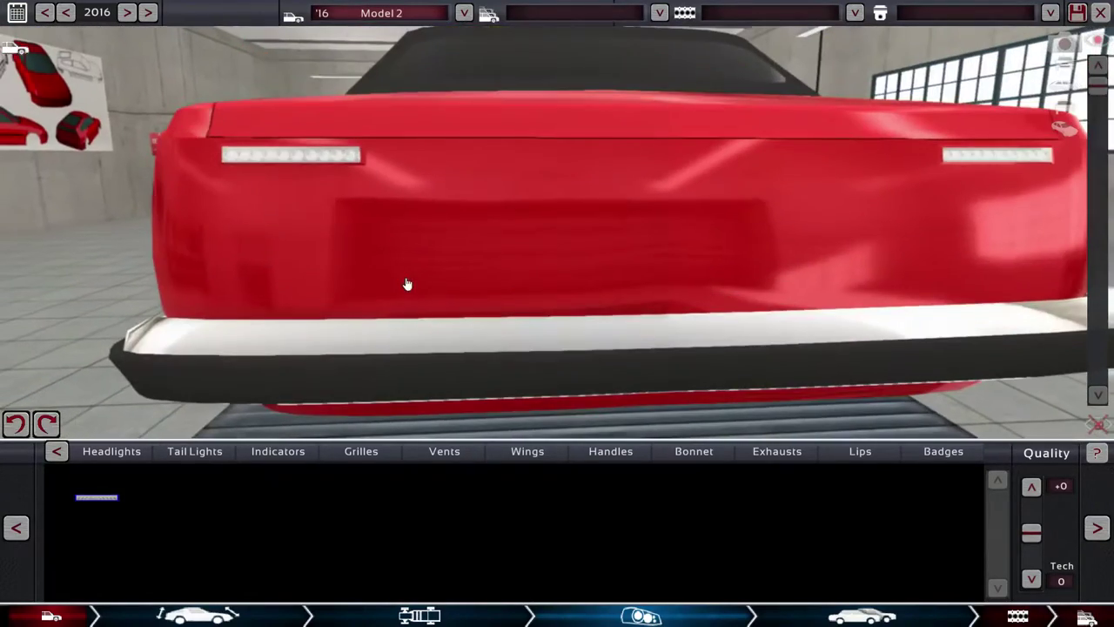
Place the first indicator design on the front wing, then orbit around the car.
left_click(279, 451)
left_click_drag(325, 334, 539, 331)
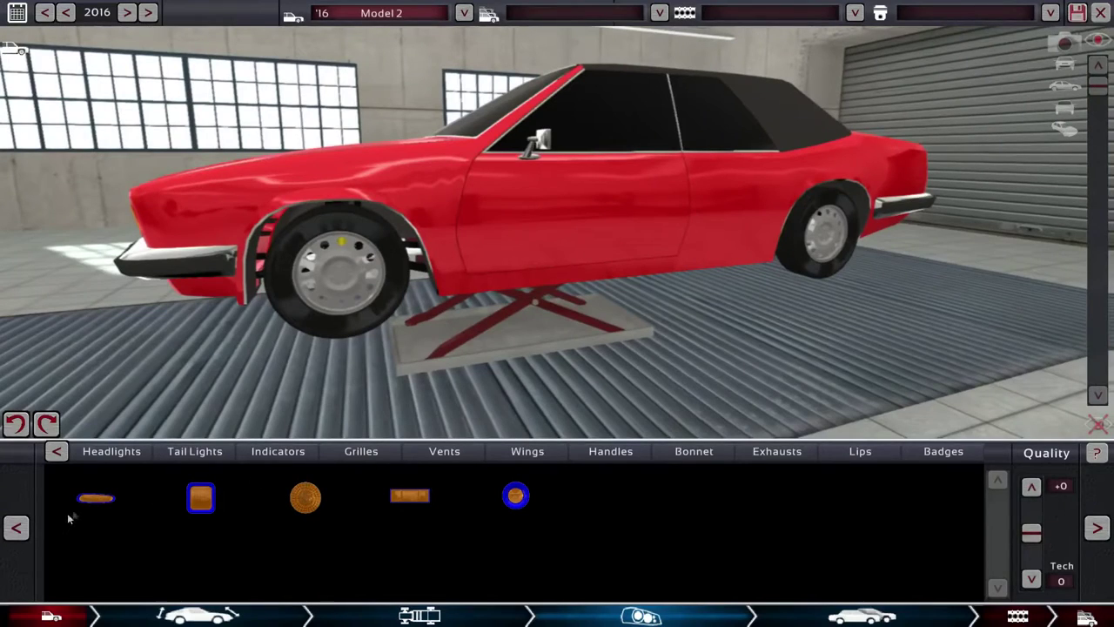
left_click(95, 497)
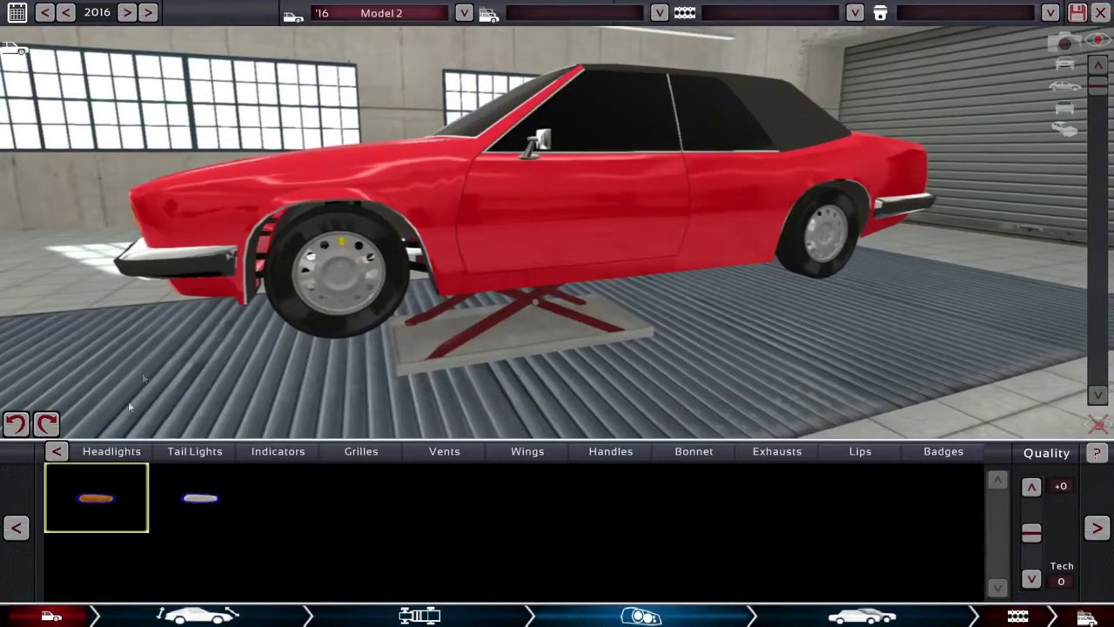
left_click(428, 160)
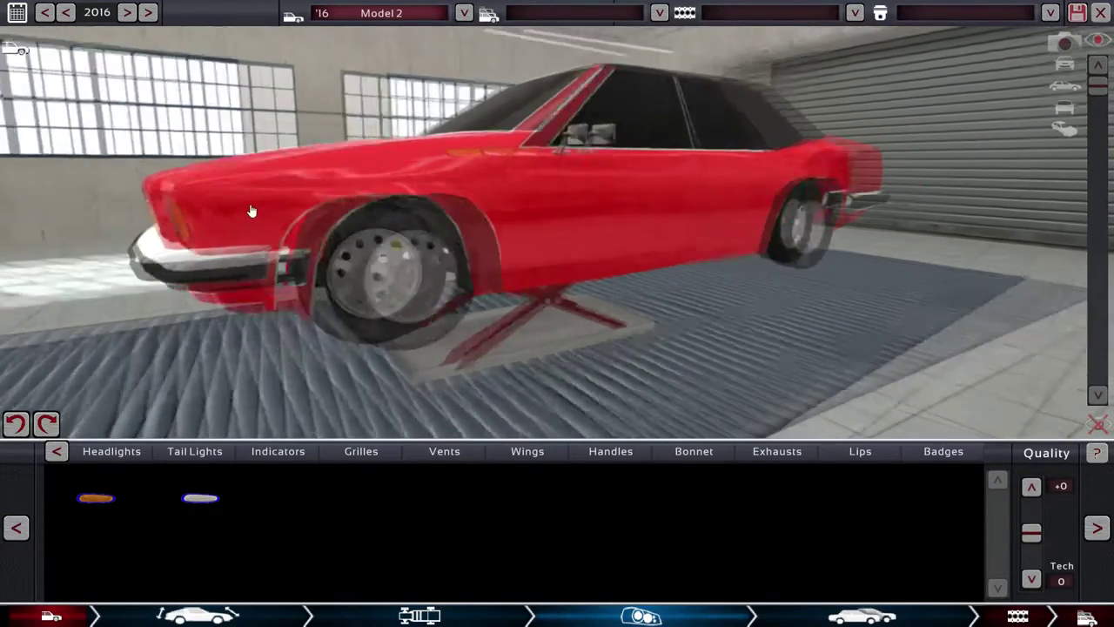
mouse_move(435, 218)
left_mouse_down()
mouse_move(583, 228)
mouse_move(435, 202)
mouse_move(958, 228)
mouse_move(944, 244)
left_mouse_up()
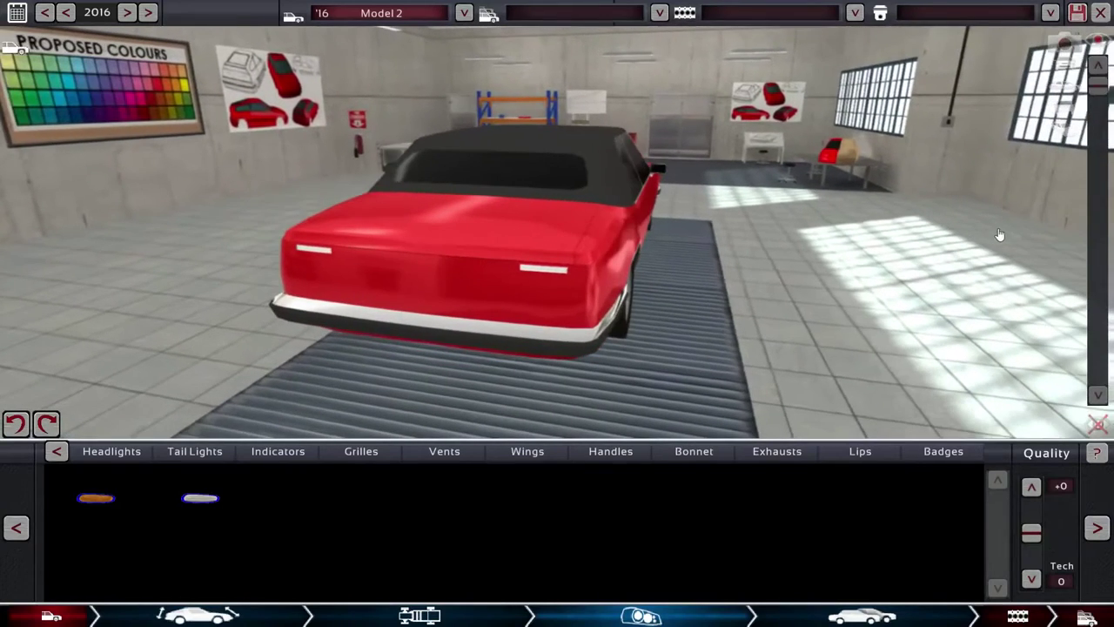
left_click_drag(748, 248, 811, 255)
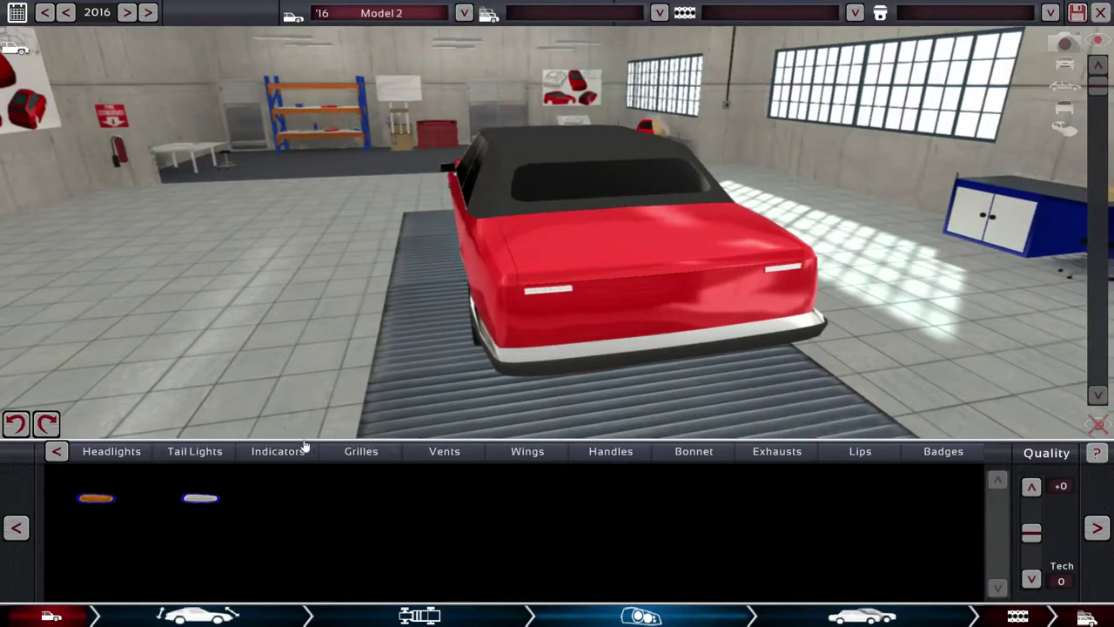
Place a vent on the door, move it to the rear quarter panel, and confirm.
left_click(329, 453)
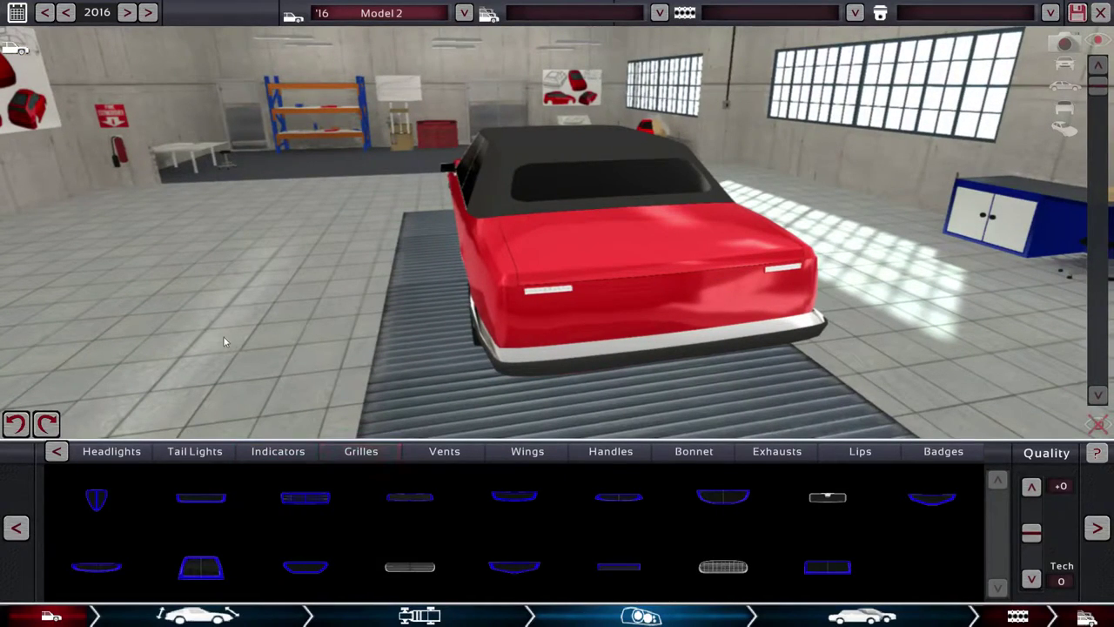
left_click(444, 451)
mouse_move(277, 278)
left_mouse_down()
mouse_move(651, 272)
mouse_move(733, 370)
left_mouse_up()
left_click(723, 499)
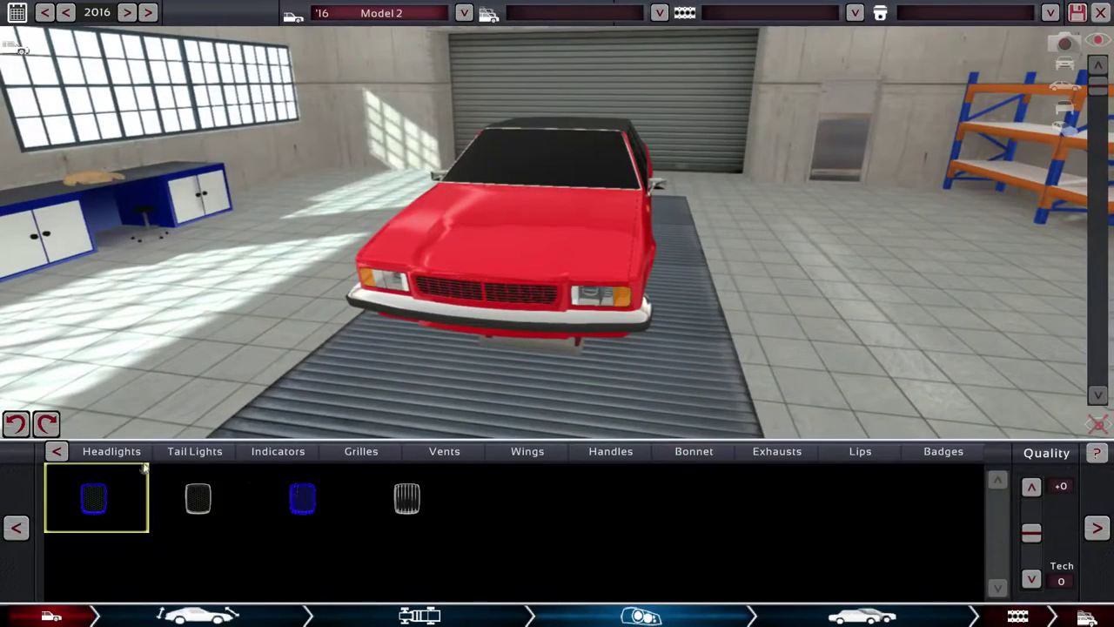
left_click(112, 451)
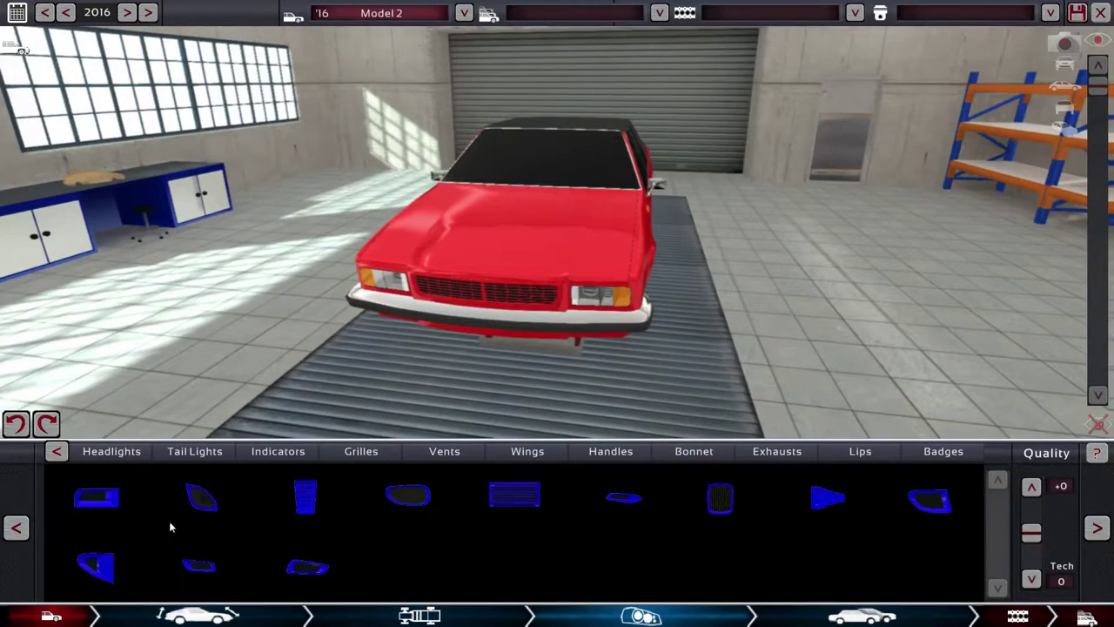
left_click(96, 567)
left_click_drag(348, 261, 696, 261)
left_click(586, 226)
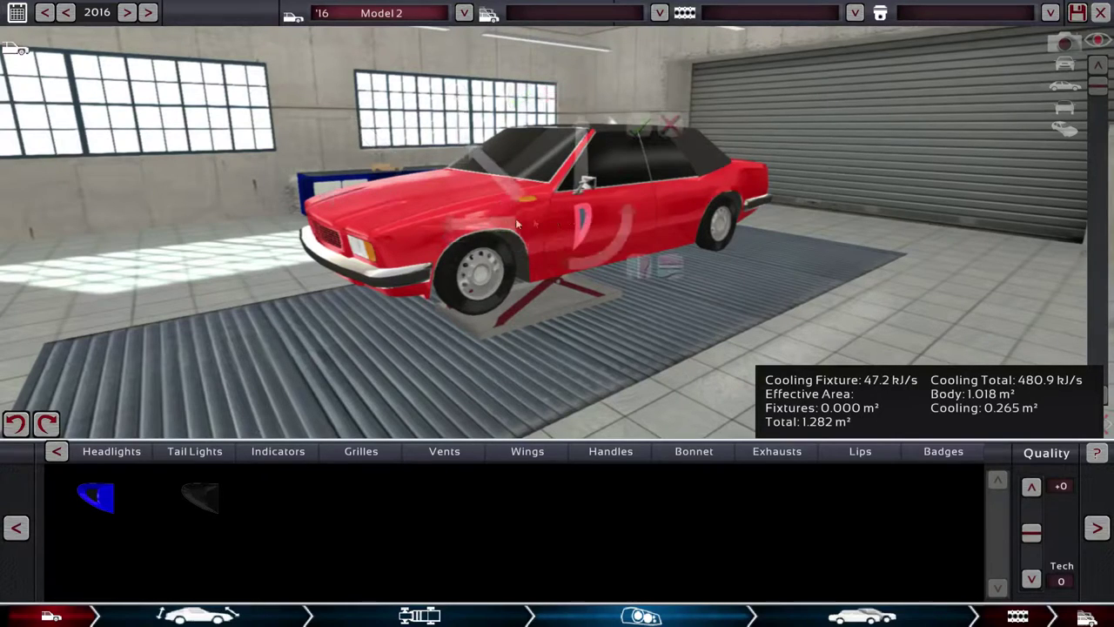
scroll(492, 233, "up", 3)
left_click_drag(588, 228, 645, 260)
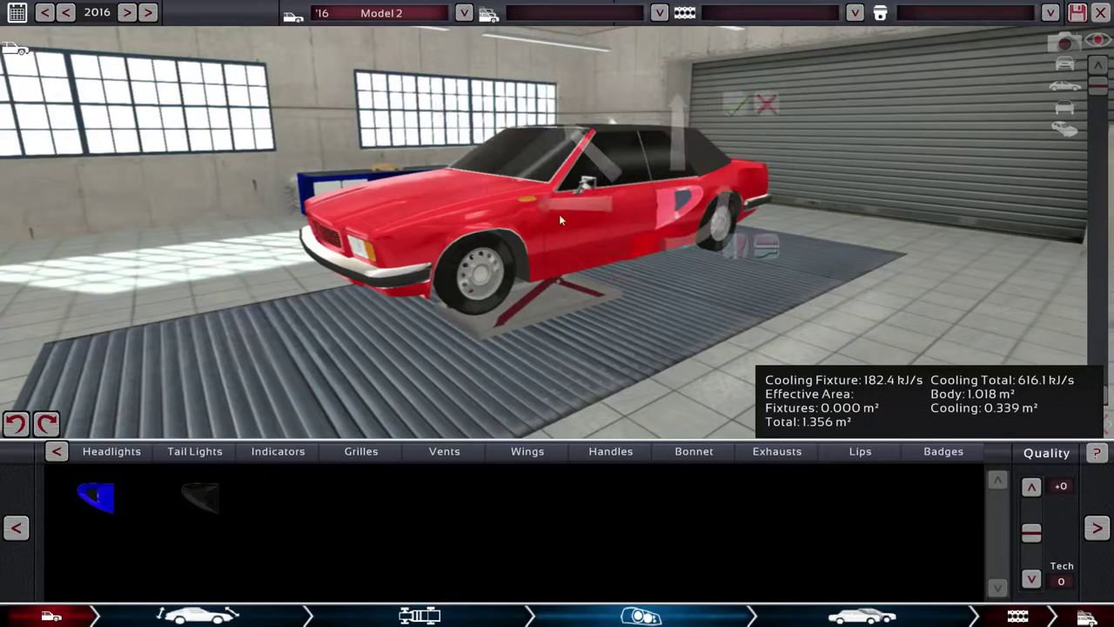
left_click(735, 106)
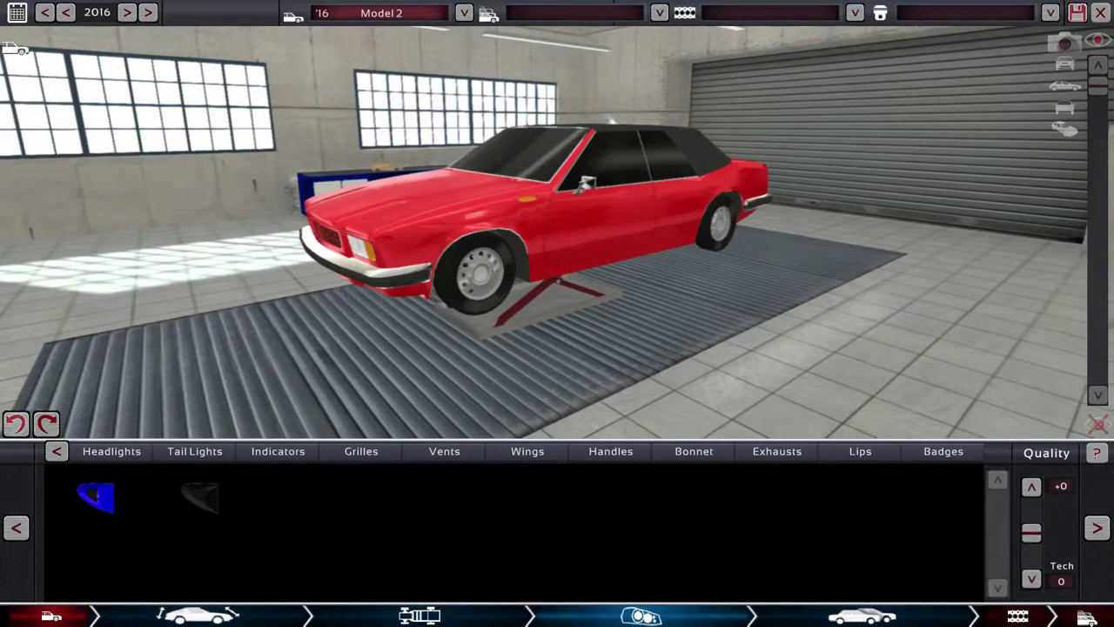
Fit the wedge-shaped vent behind the rear wheel and confirm it.
left_click(55, 451)
left_click_drag(356, 325, 744, 437)
left_click(827, 501)
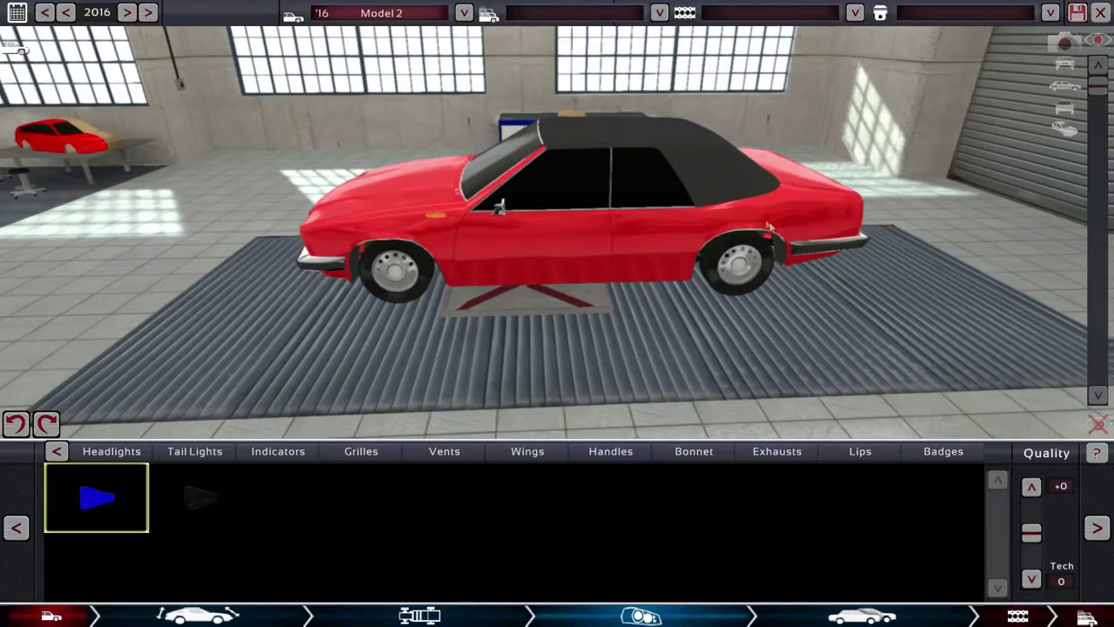
left_click(724, 215)
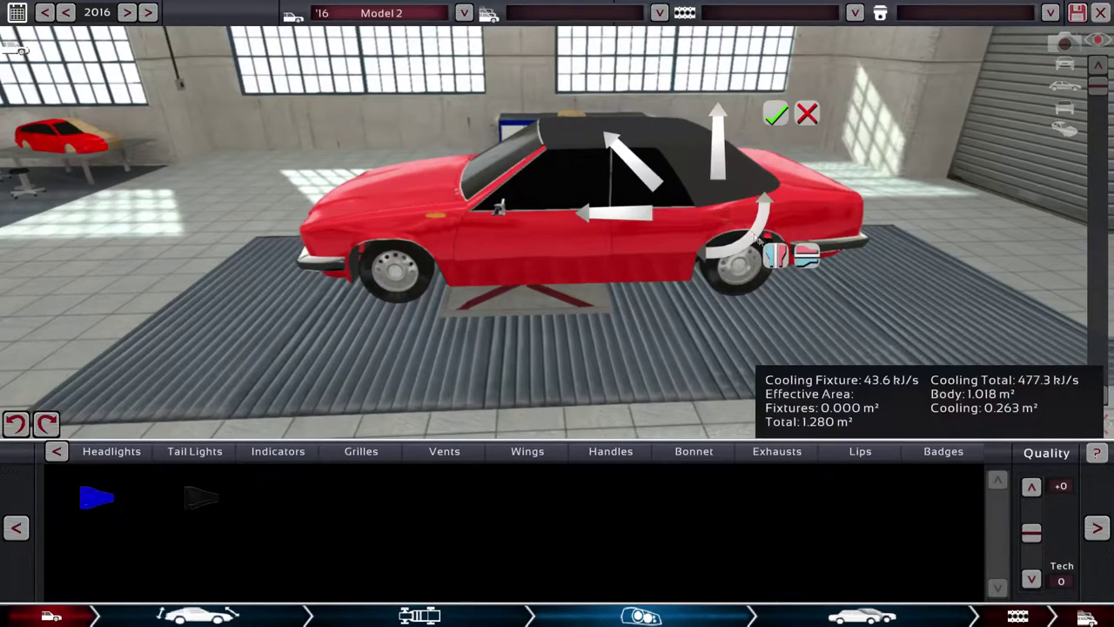
left_click(300, 335)
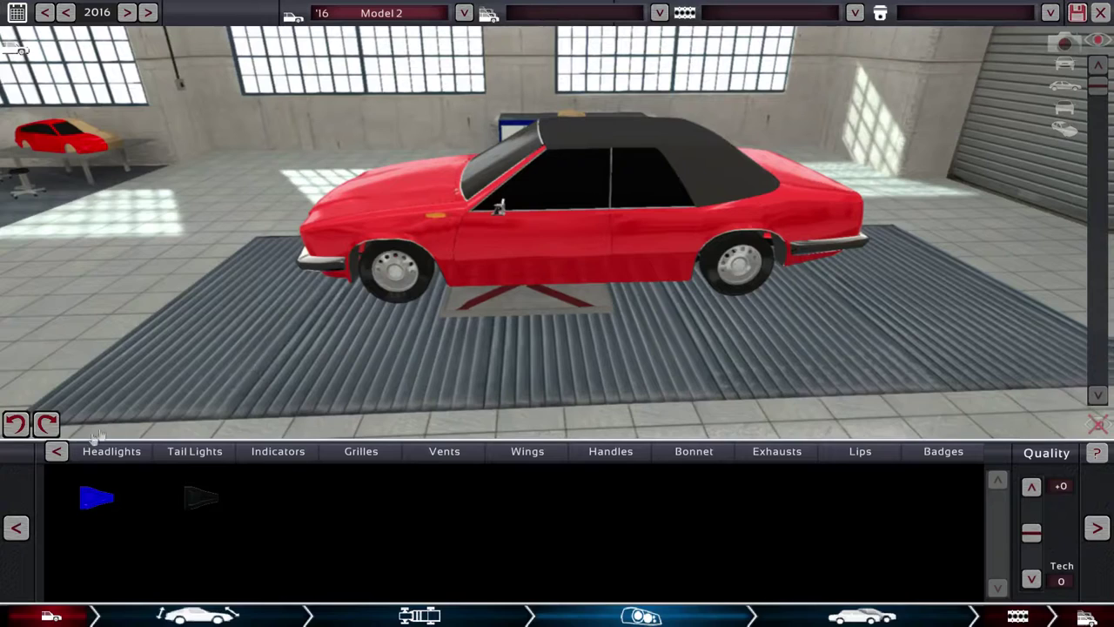
Choose another vent design and place it near the base of the windscreen.
left_click(56, 450)
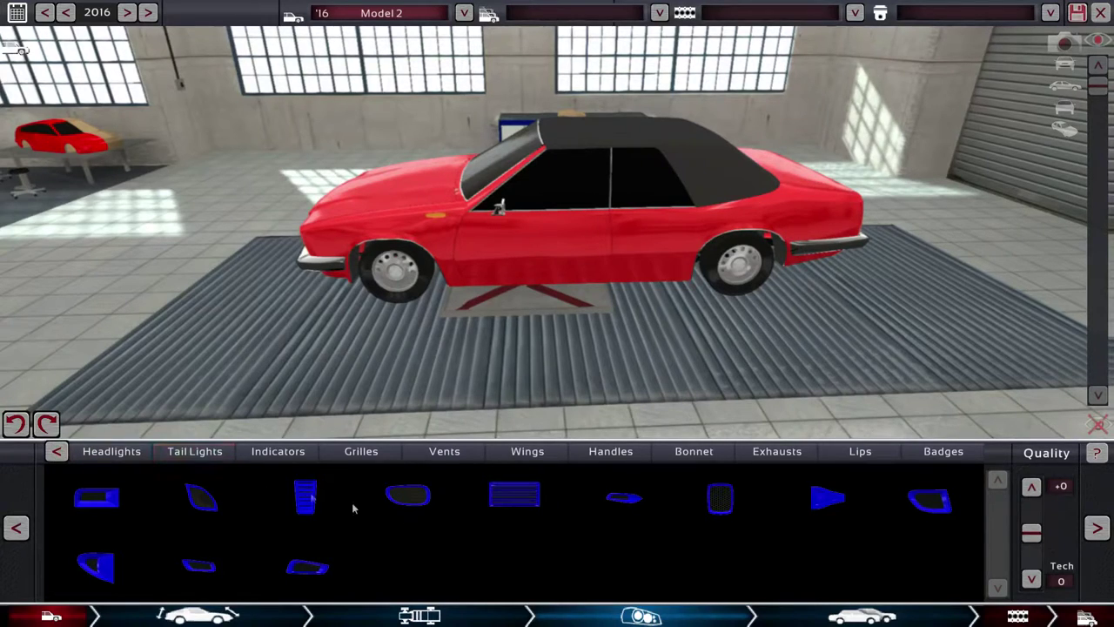
left_click(404, 504)
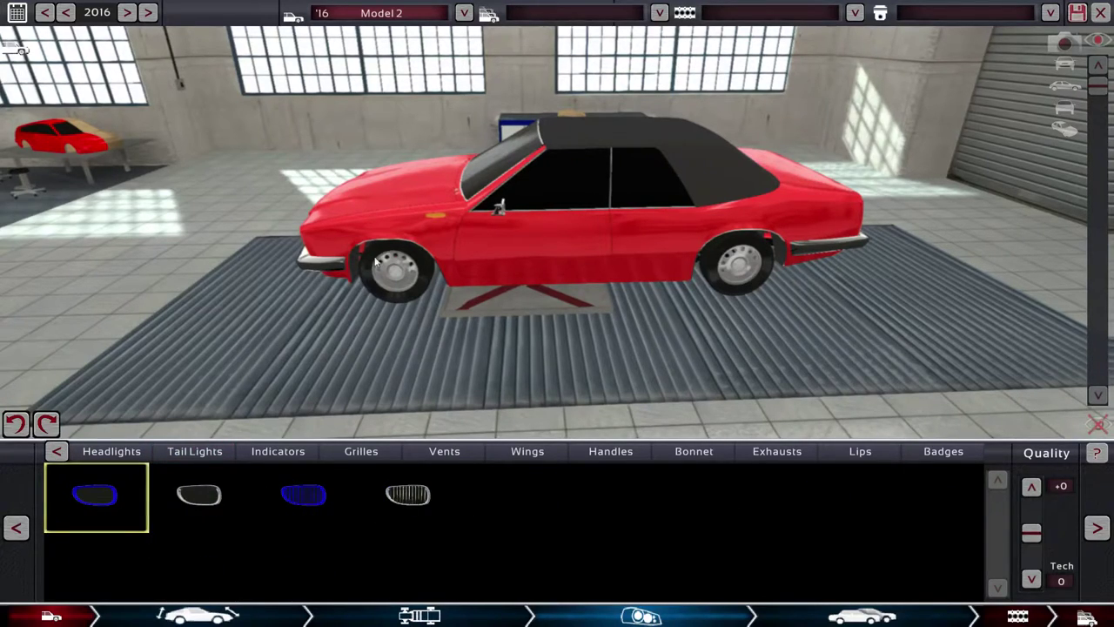
left_click_drag(444, 201, 726, 262)
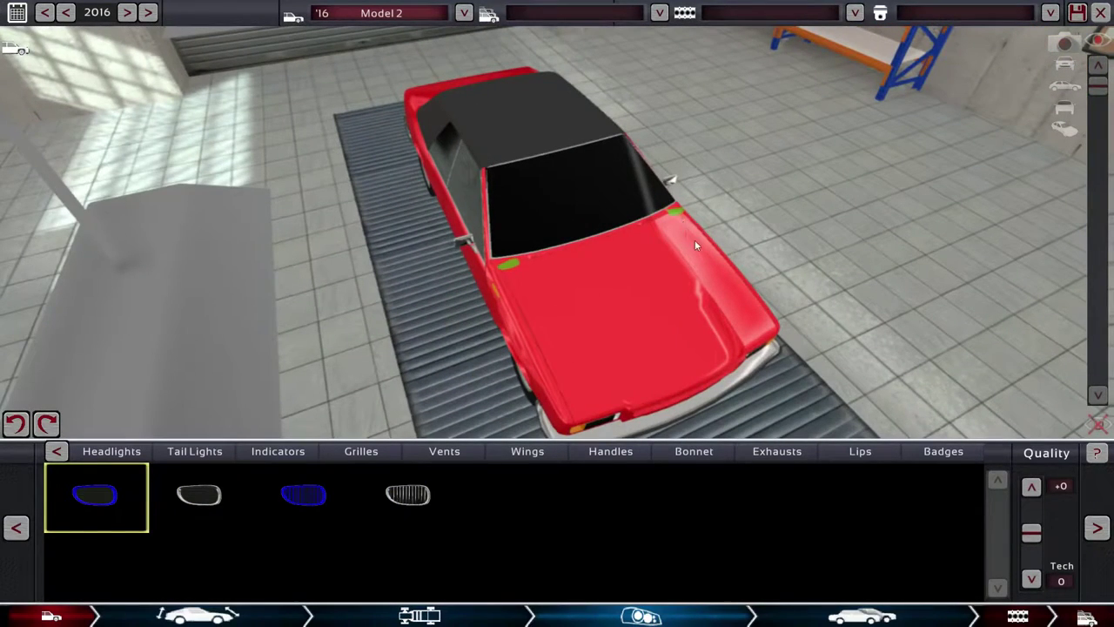
left_click(694, 240)
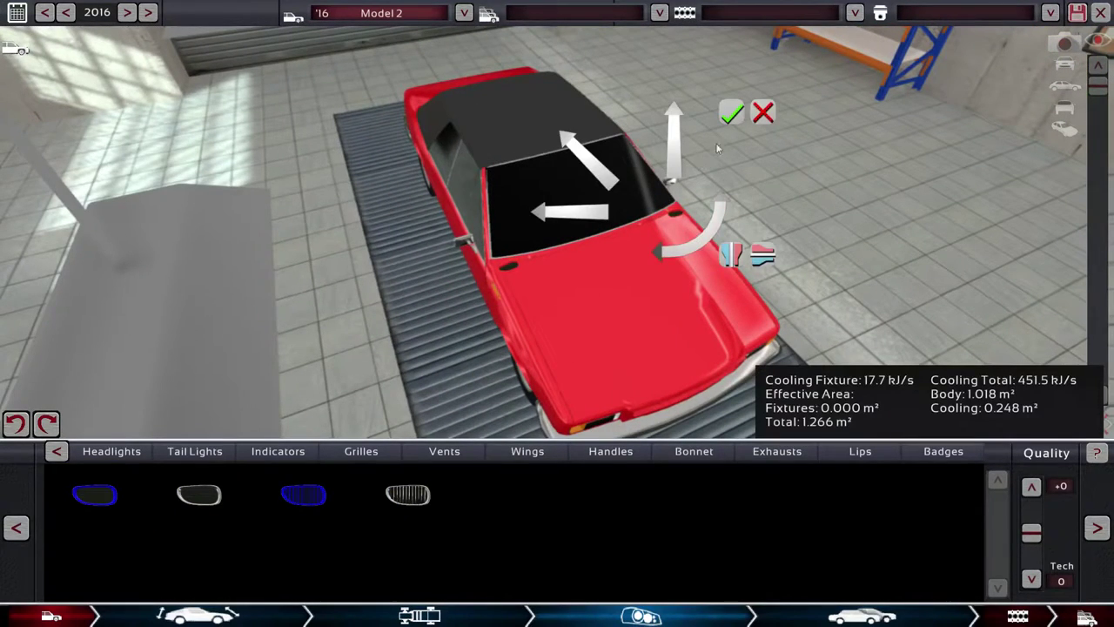
Fit a slim rear spoiler along the trunk lid edge of the red convertible.
left_click(528, 451)
left_click_drag(640, 318, 901, 309)
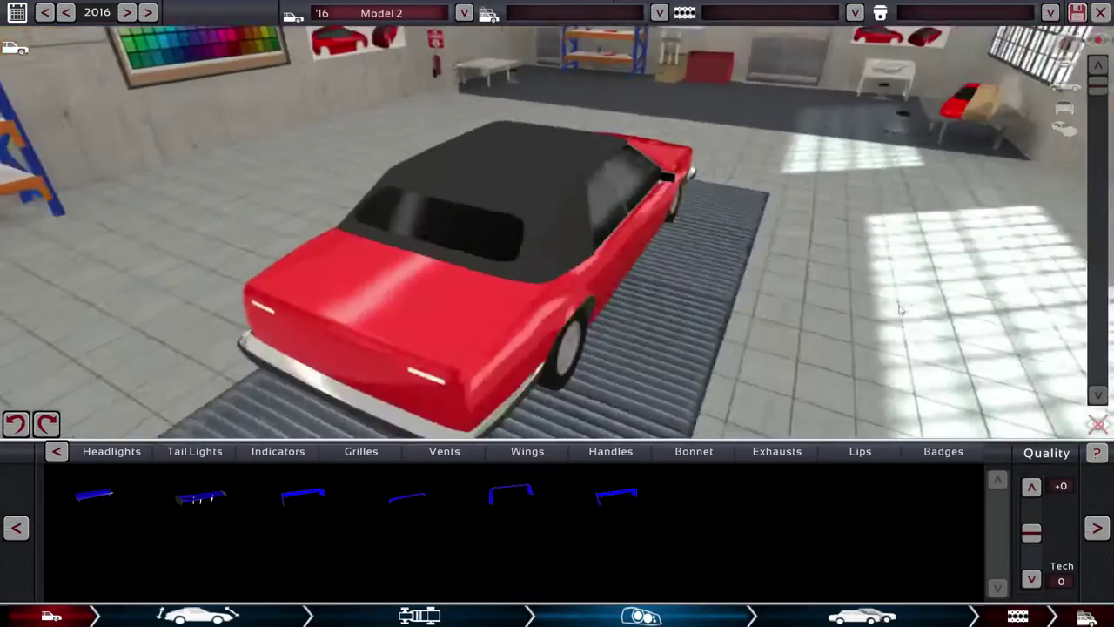
left_click(195, 451)
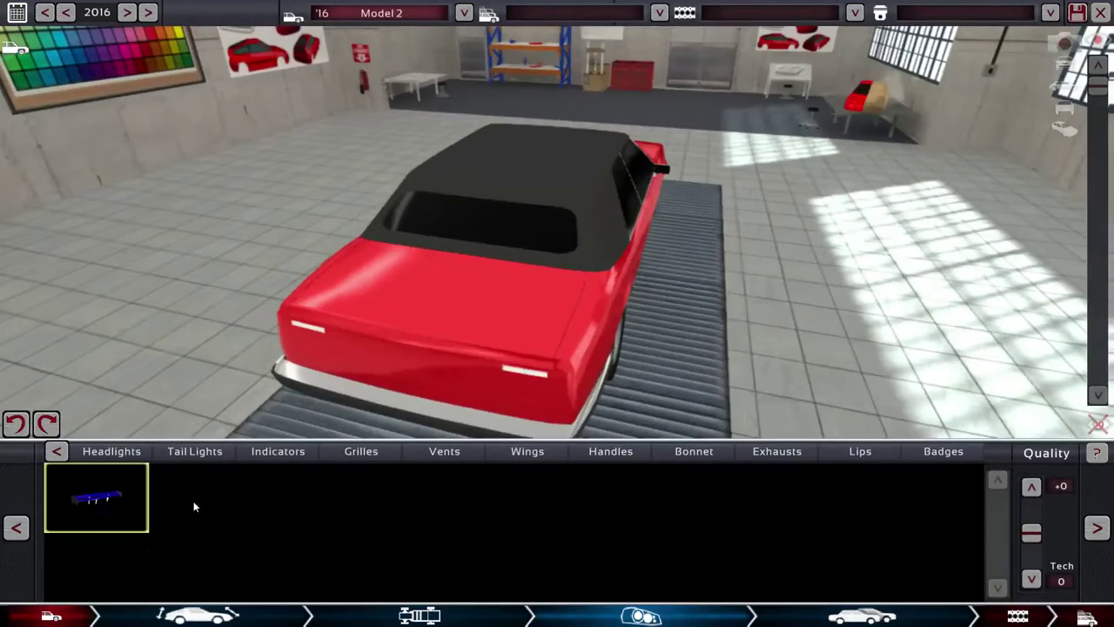
left_click(446, 317)
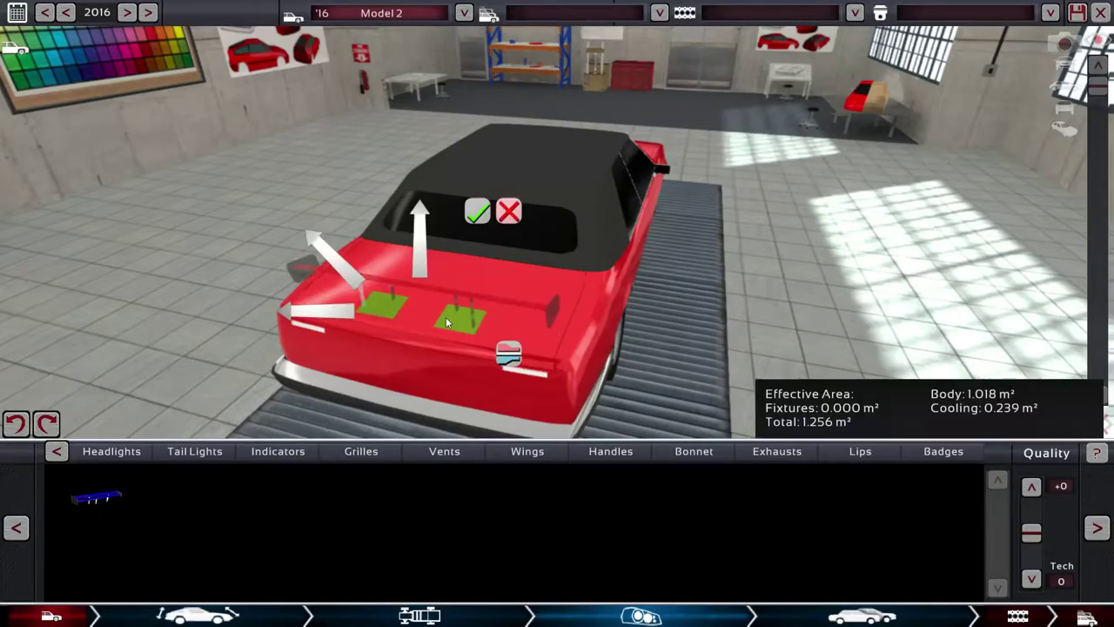
left_click_drag(445, 316, 145, 283)
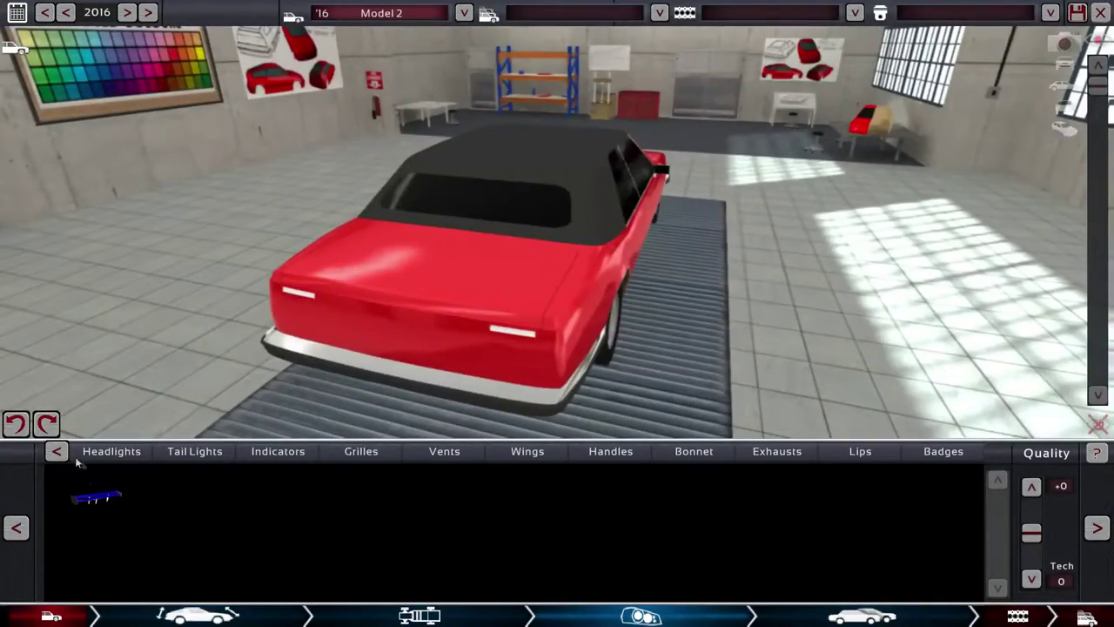
left_click(57, 450)
left_click(404, 503)
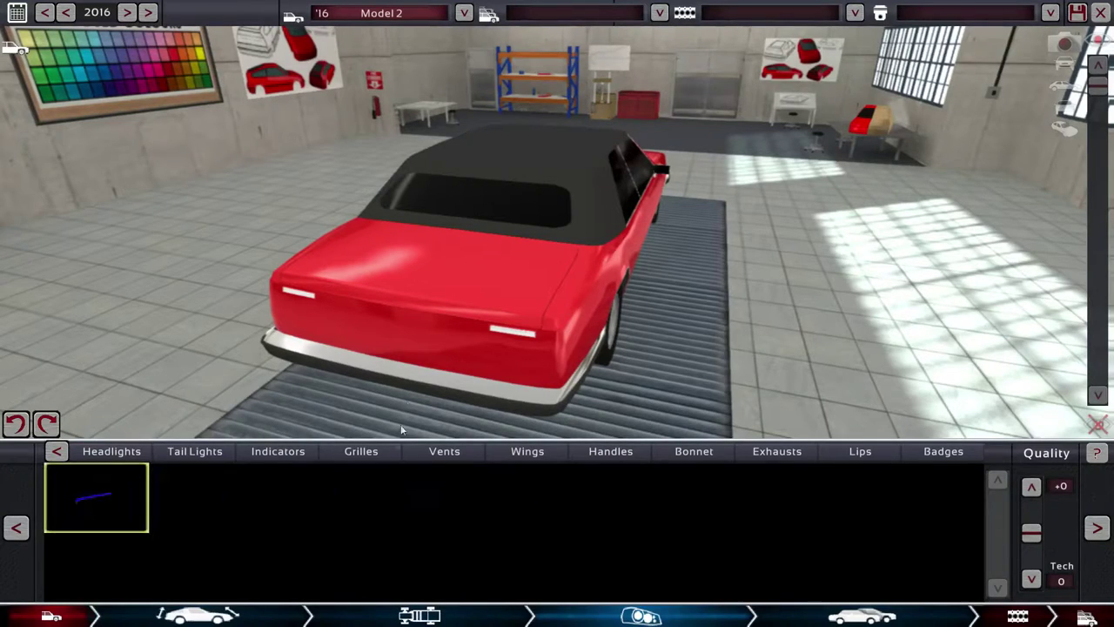
left_click(428, 294)
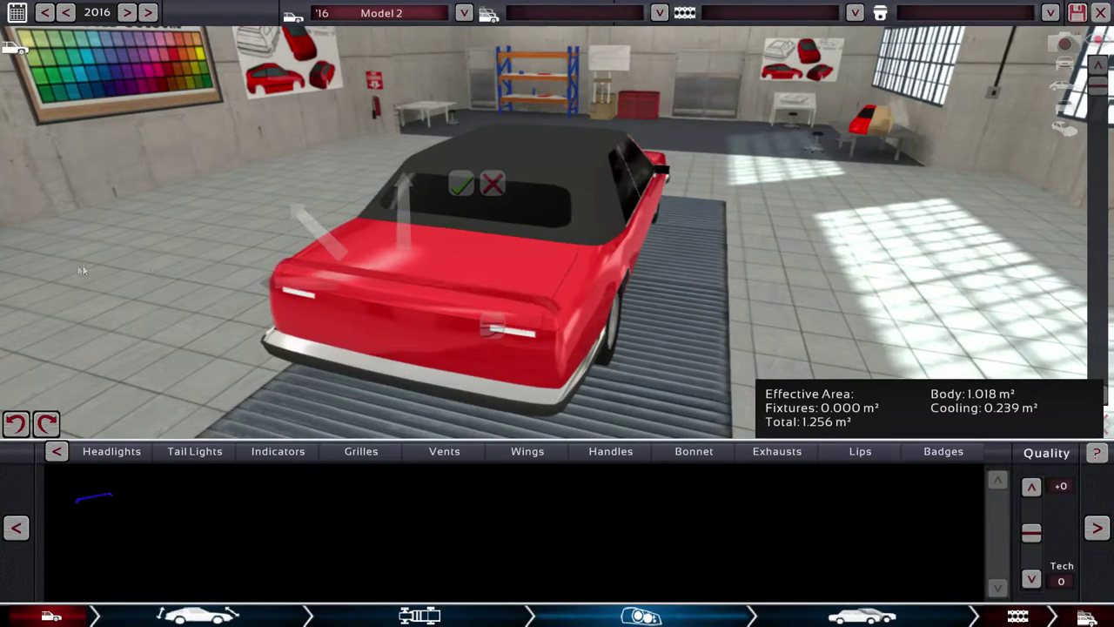
left_click(461, 184)
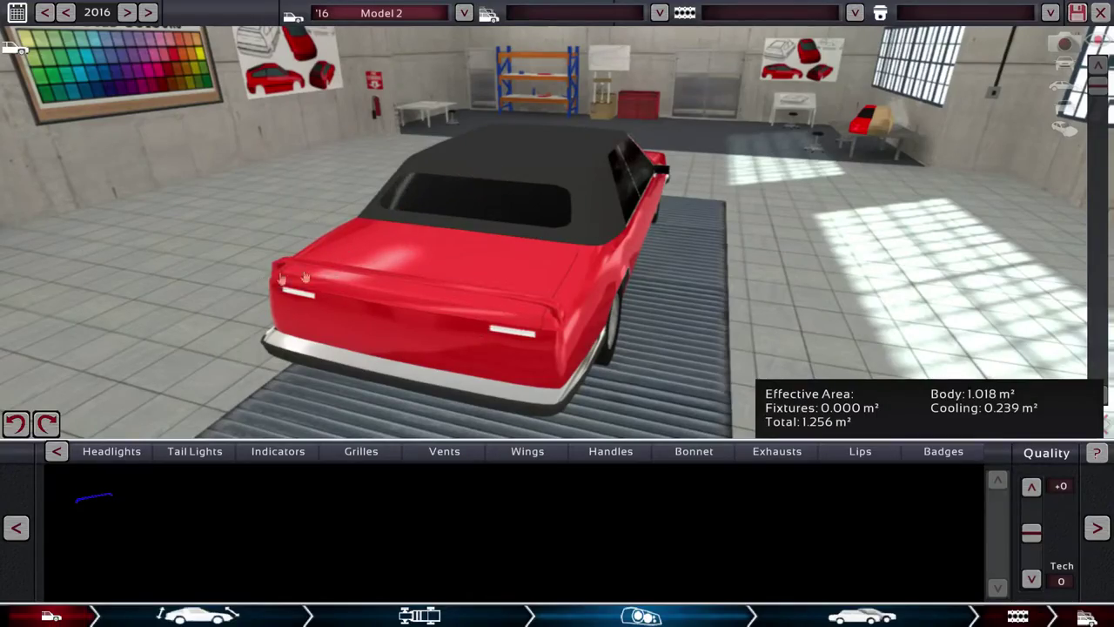
mouse_move(462, 217)
left_mouse_down()
mouse_move(499, 267)
mouse_move(666, 277)
mouse_move(731, 244)
left_mouse_up()
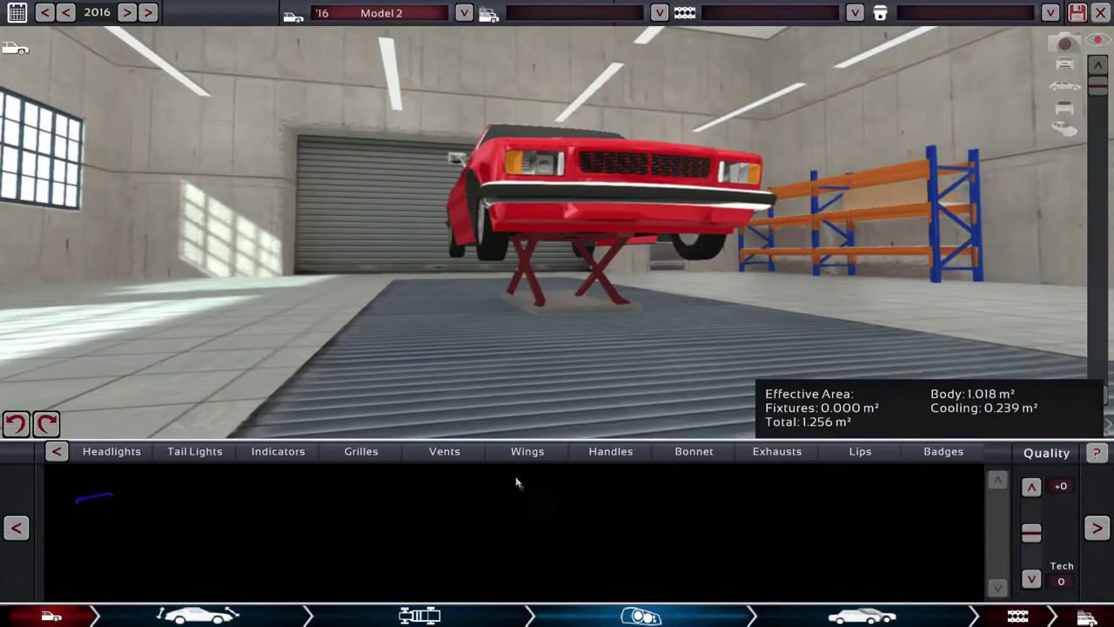
Fit a door handle on the convertible's door.
left_click(610, 451)
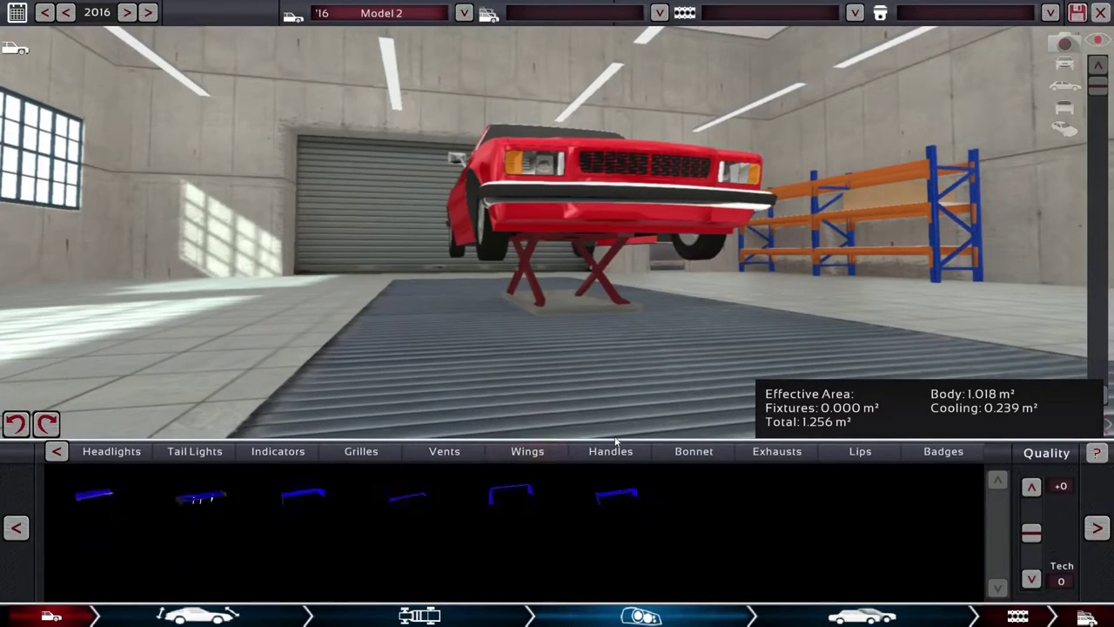
left_click_drag(540, 405, 763, 348)
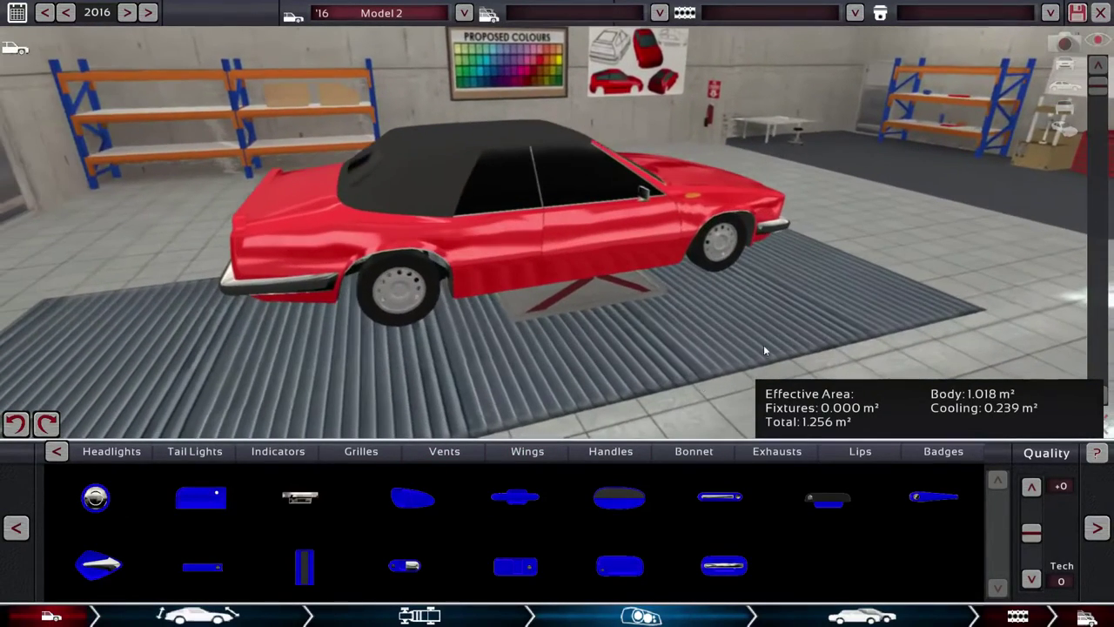
left_click(300, 496)
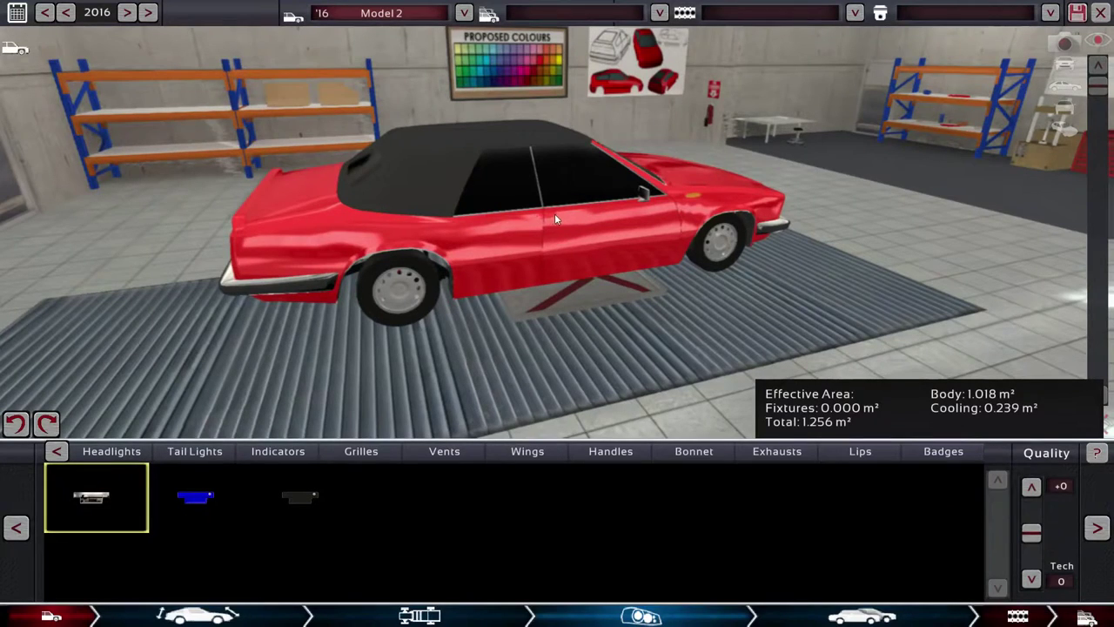
left_click(559, 214)
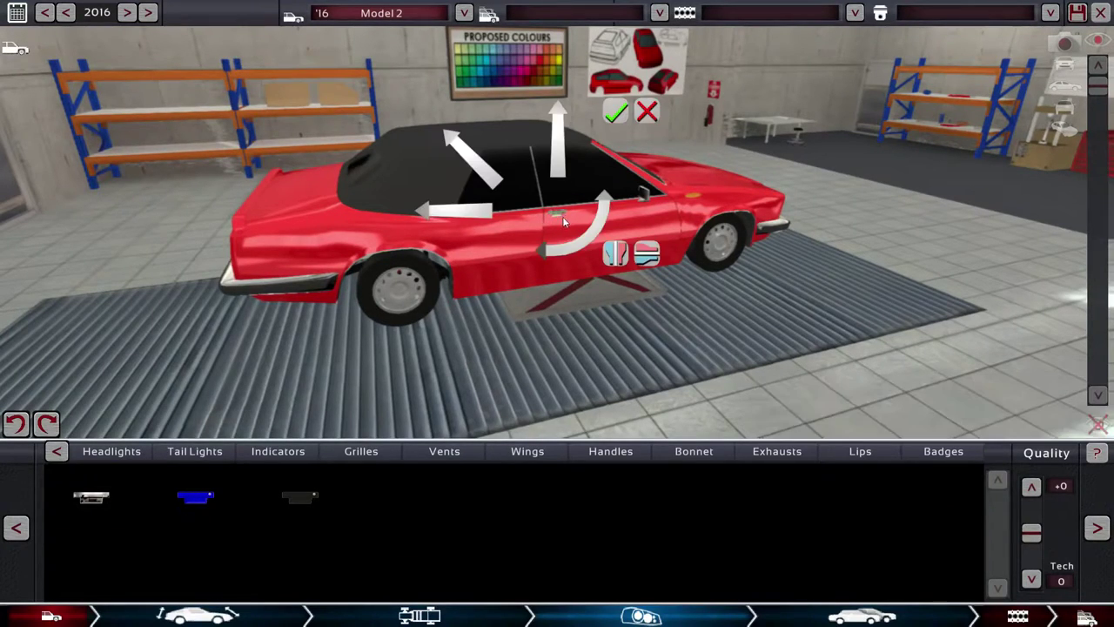
left_click(616, 113)
scroll(492, 292, "up", 3)
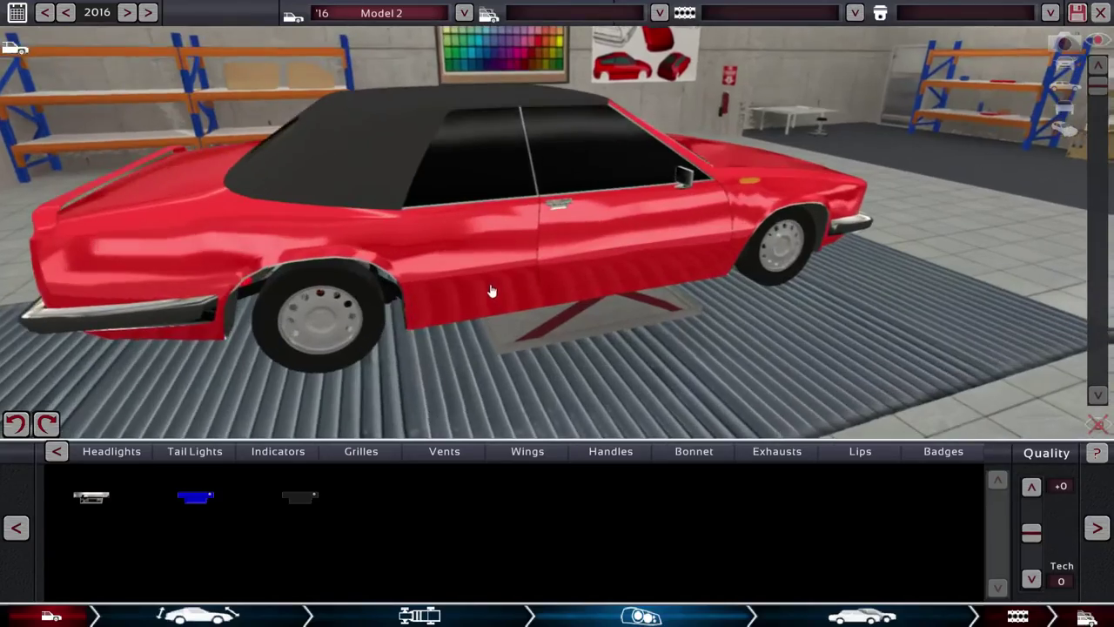
mouse_move(491, 291)
left_mouse_down()
mouse_move(417, 253)
mouse_move(875, 268)
left_mouse_up()
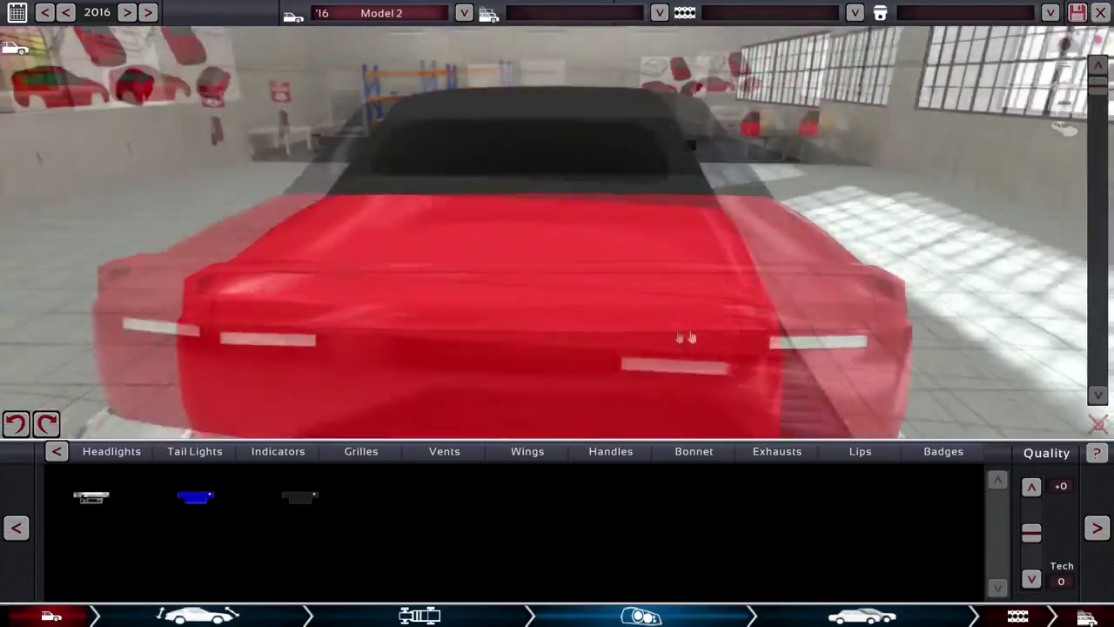
Place an enlarged cooling vent on the bonnet, raising fixture cooling to 56.8 kJ/s.
left_click_drag(686, 337, 783, 418)
left_click(695, 451)
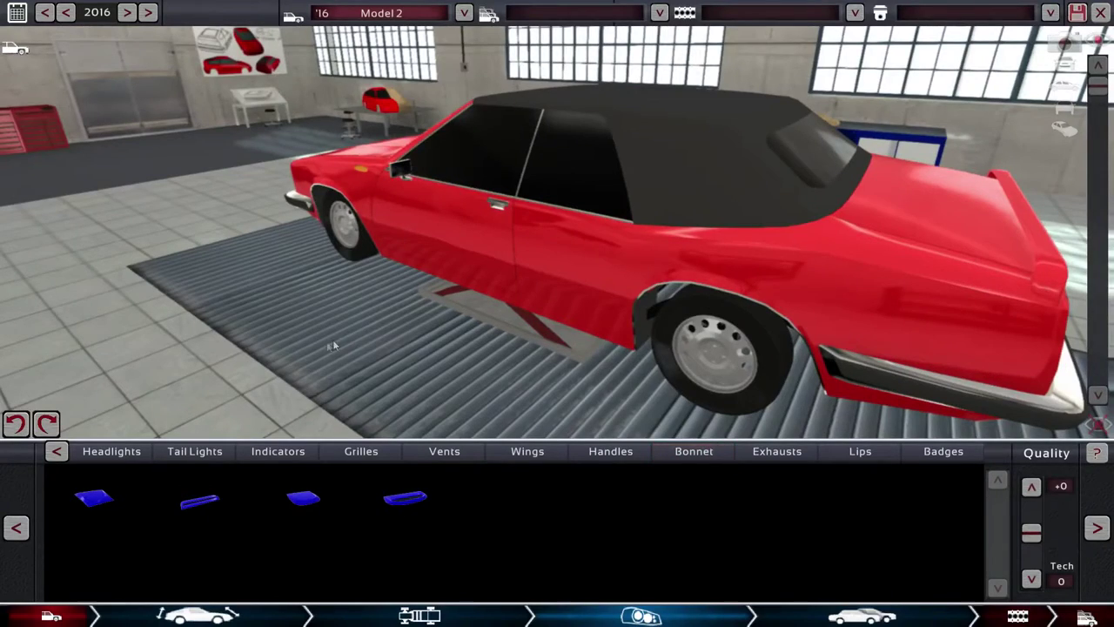
left_click_drag(332, 344, 703, 342)
left_click(198, 502)
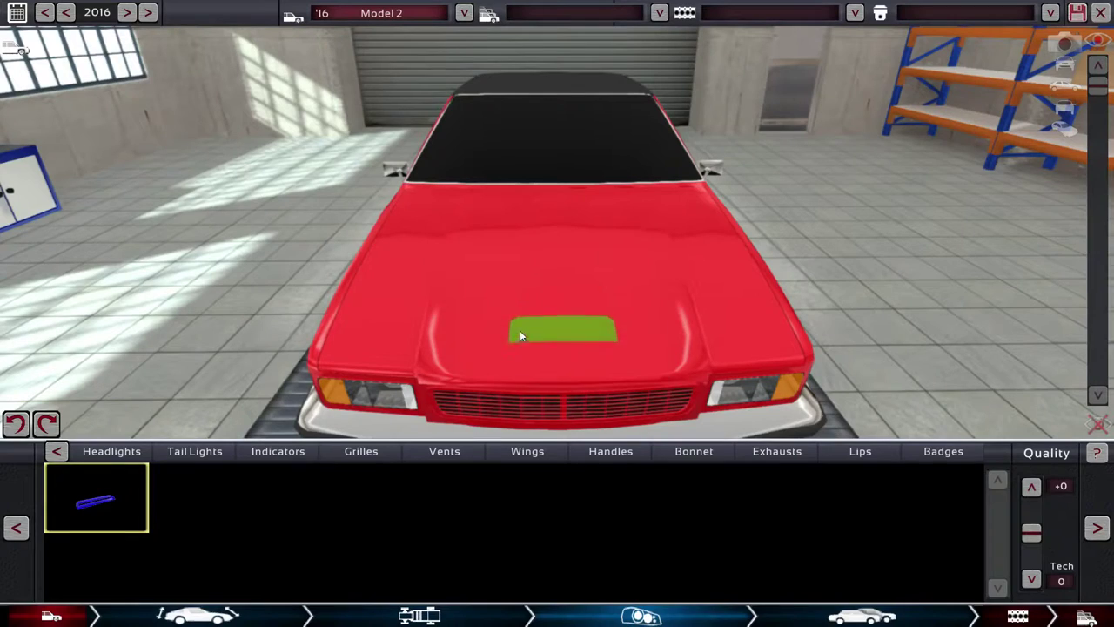
left_click(550, 243)
left_click_drag(558, 196, 572, 36)
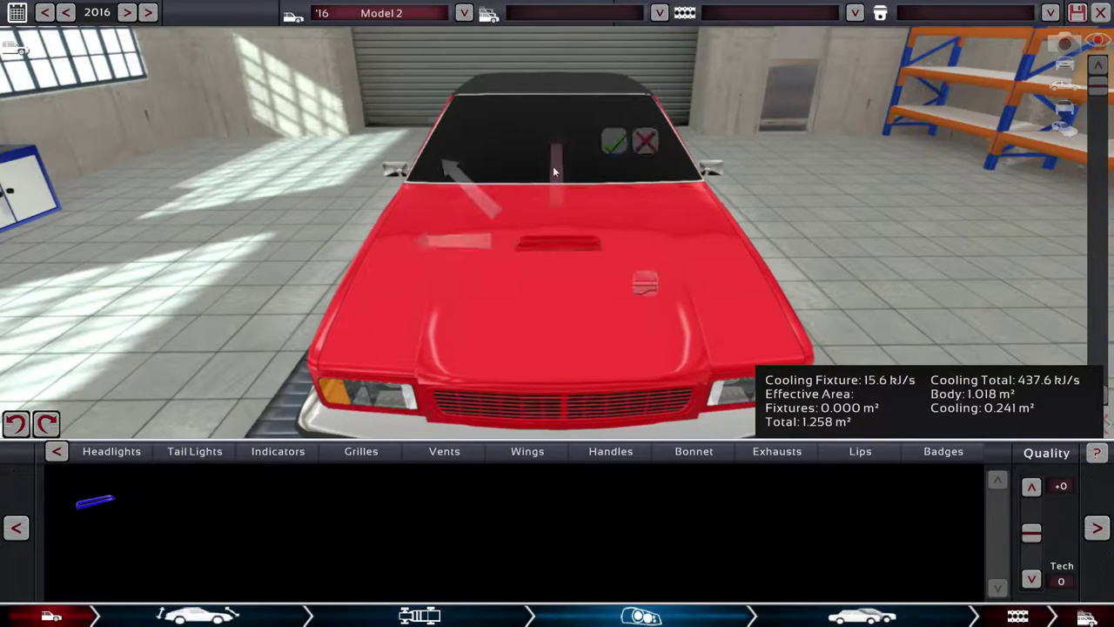
mouse_move(507, 276)
left_mouse_down()
mouse_move(582, 303)
mouse_move(694, 194)
mouse_move(678, 246)
mouse_move(734, 150)
left_mouse_up()
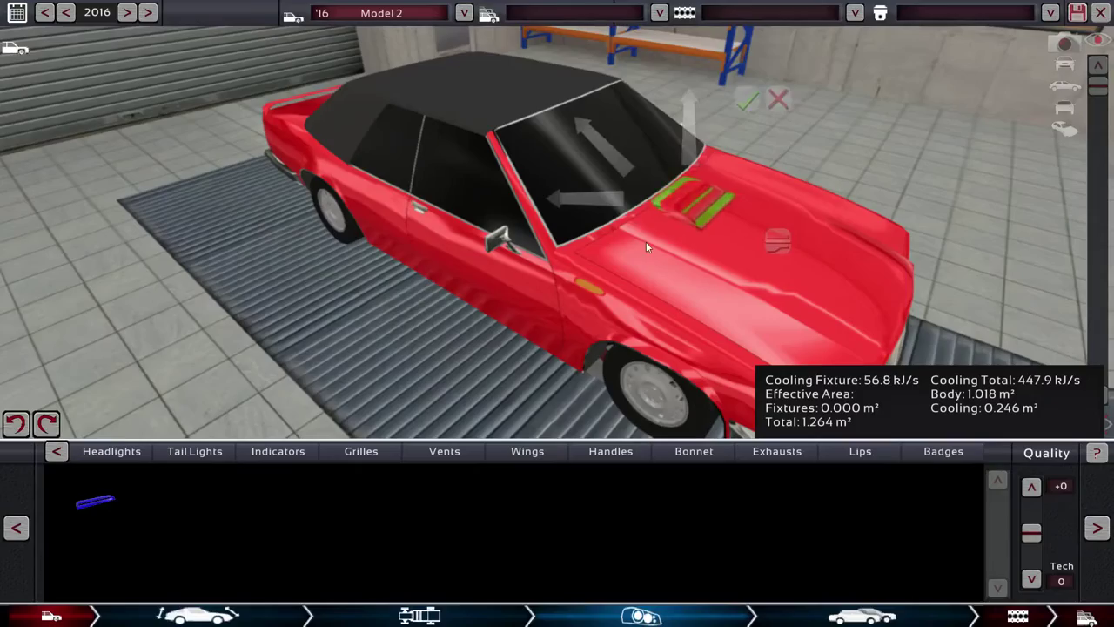
left_click(765, 107)
mouse_move(749, 131)
left_mouse_down()
mouse_move(520, 100)
mouse_move(73, 92)
mouse_move(87, 85)
left_mouse_up()
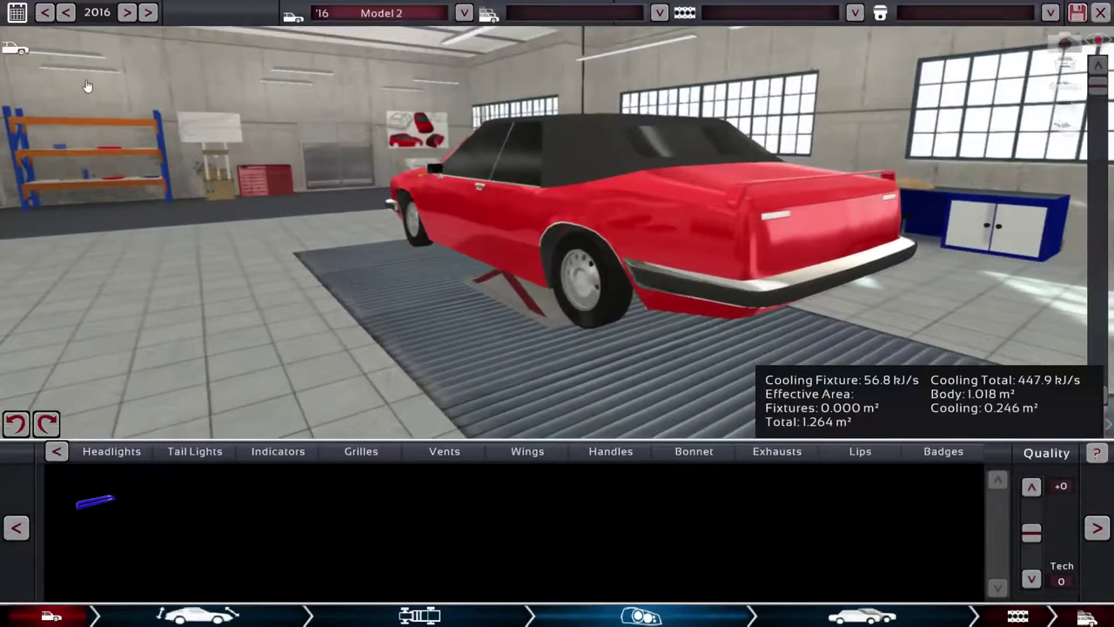
Fit a mirrored dual exhaust tip beneath Model 2's rear bumper.
left_click(776, 451)
left_click_drag(638, 311, 482, 279)
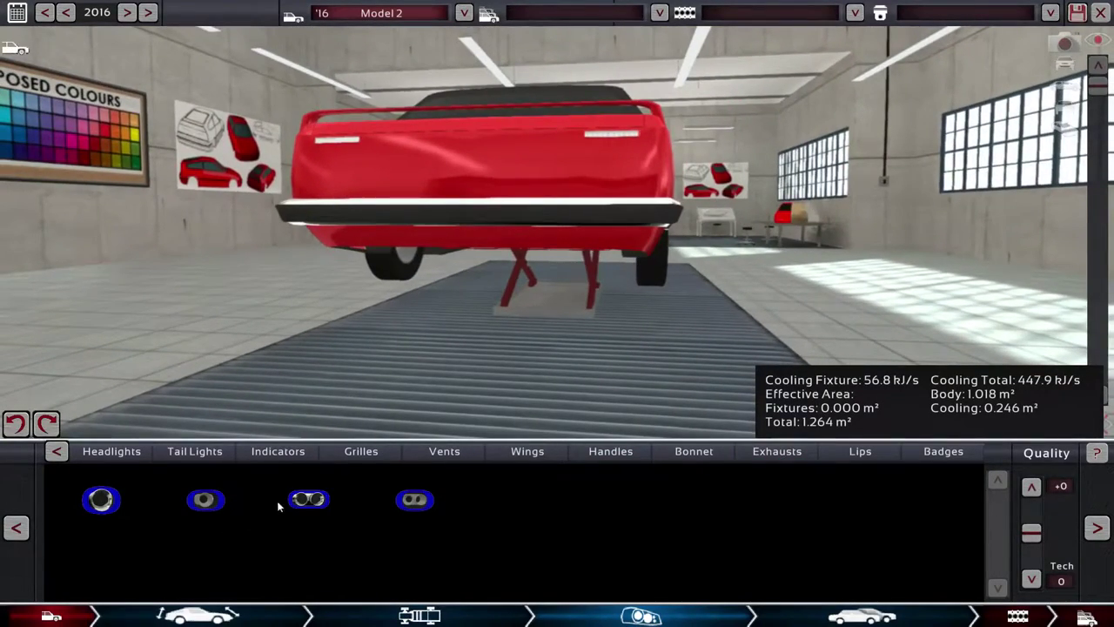
left_click(309, 499)
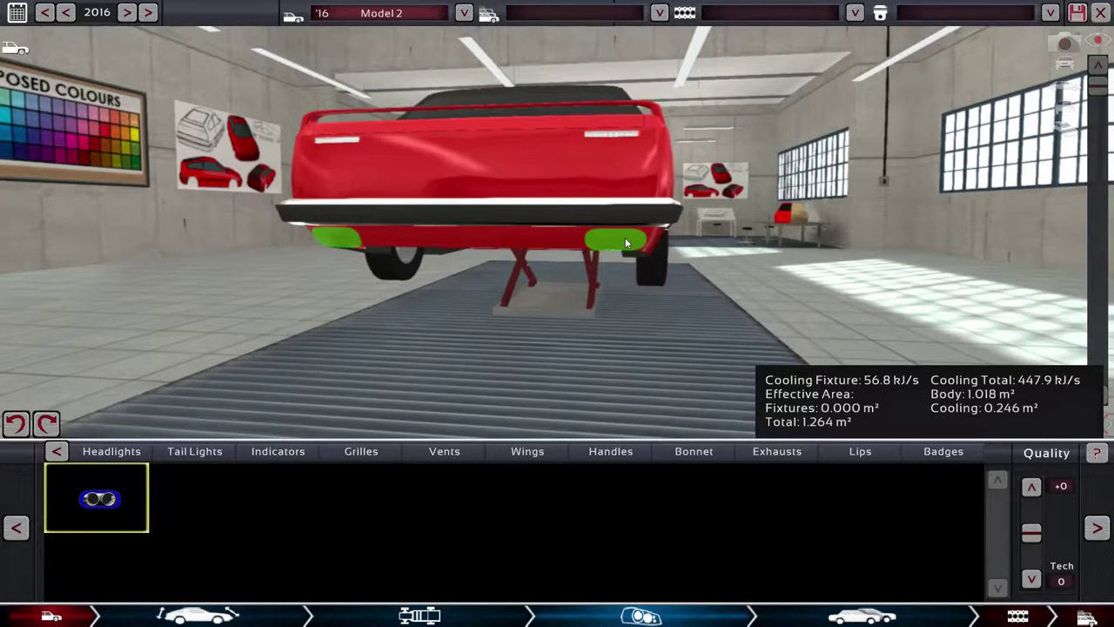
left_click(625, 237)
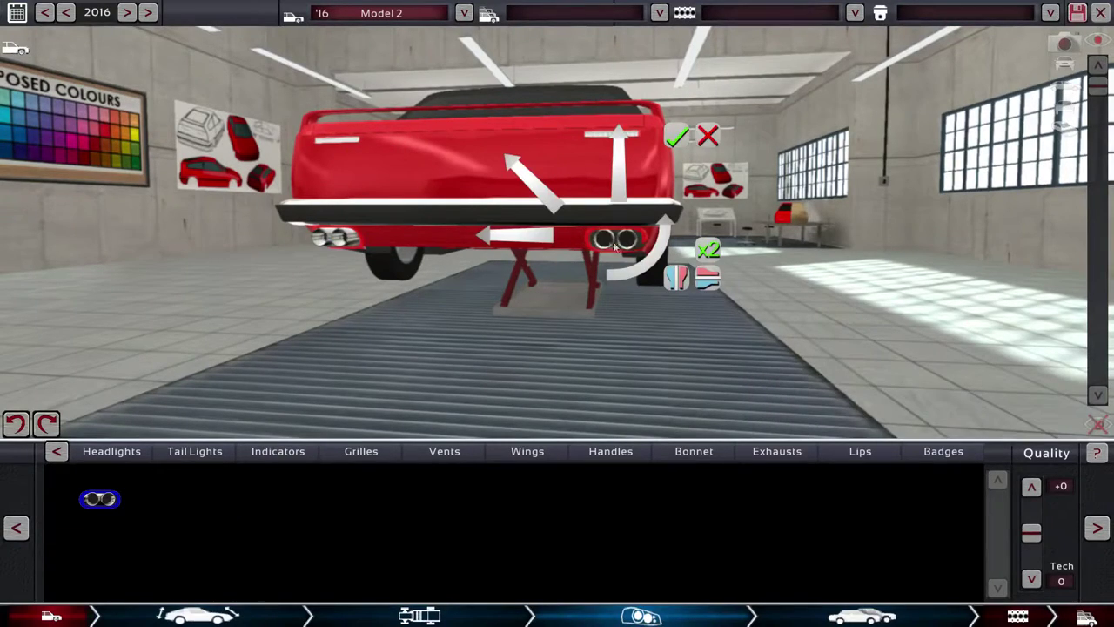
left_click(676, 136)
mouse_move(522, 287)
left_mouse_down()
mouse_move(618, 277)
mouse_move(773, 323)
mouse_move(956, 340)
left_mouse_up()
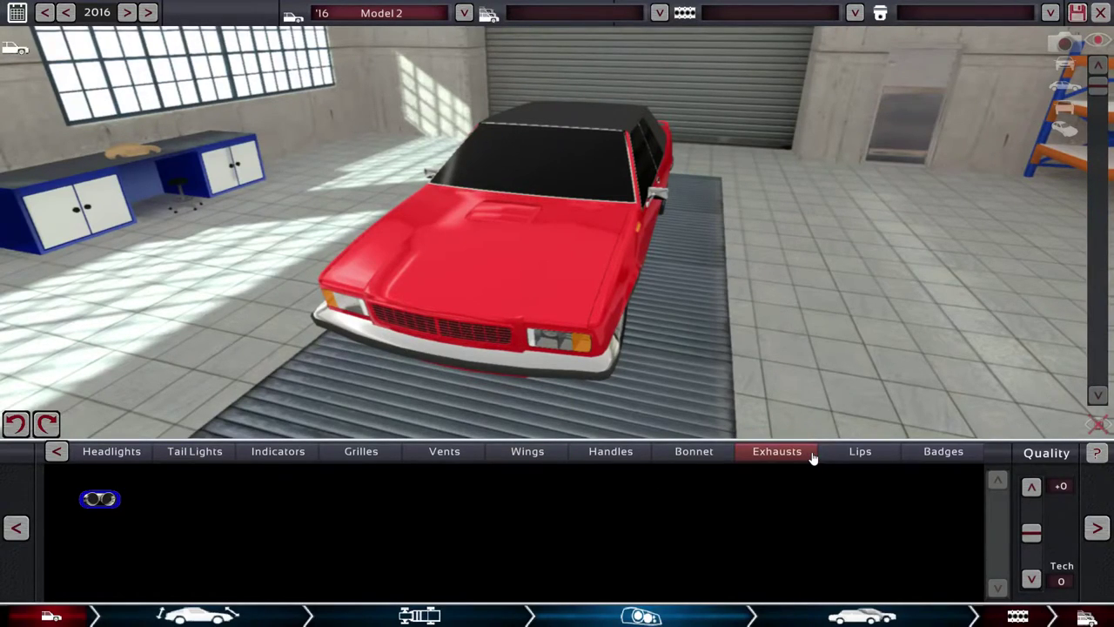
left_click_drag(661, 348, 955, 383)
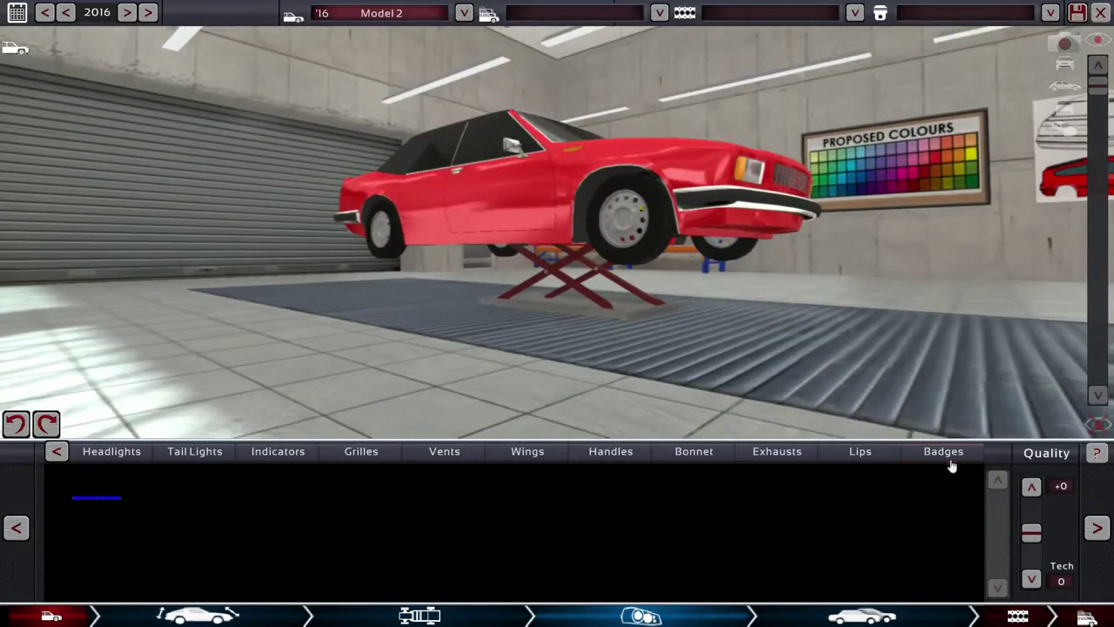
Place an arrow-through-circle badge on the front grille.
left_click(943, 451)
left_click_drag(893, 385, 753, 399)
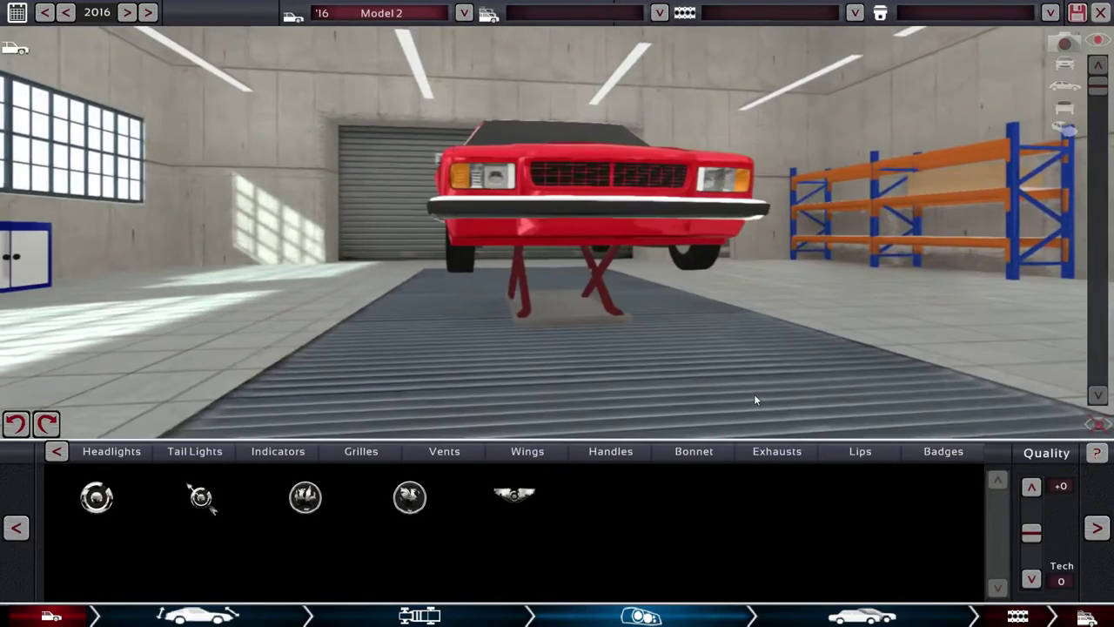
left_click(201, 497)
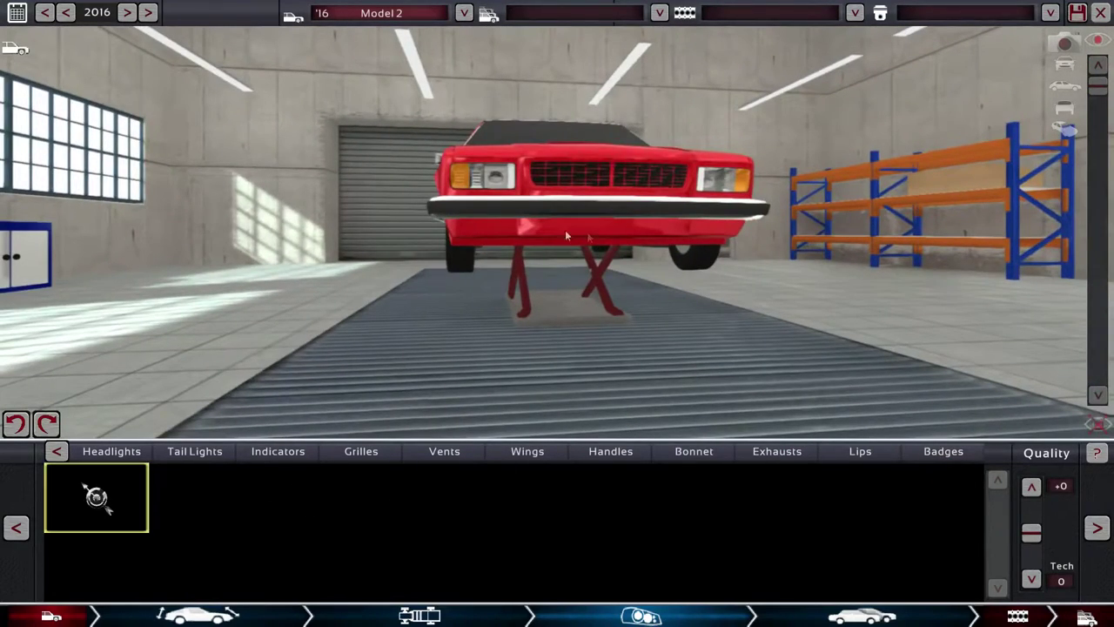
left_click(618, 179)
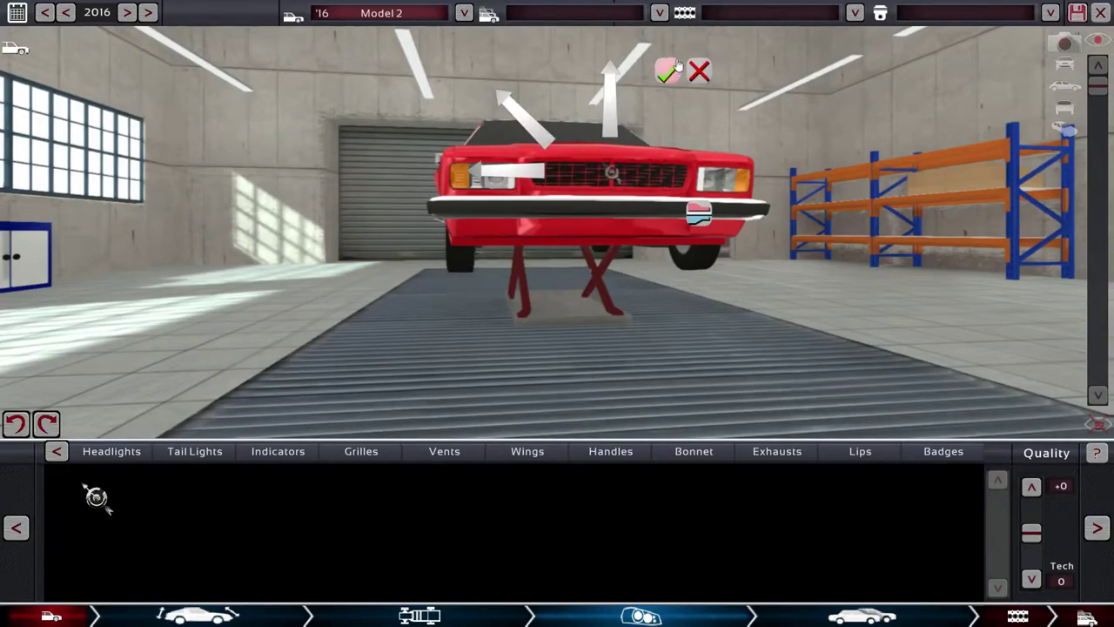
left_click(644, 90)
mouse_move(644, 91)
left_mouse_down()
mouse_move(794, 180)
mouse_move(679, 174)
left_mouse_up()
Place the same badge on the rear panel.
left_click(88, 494)
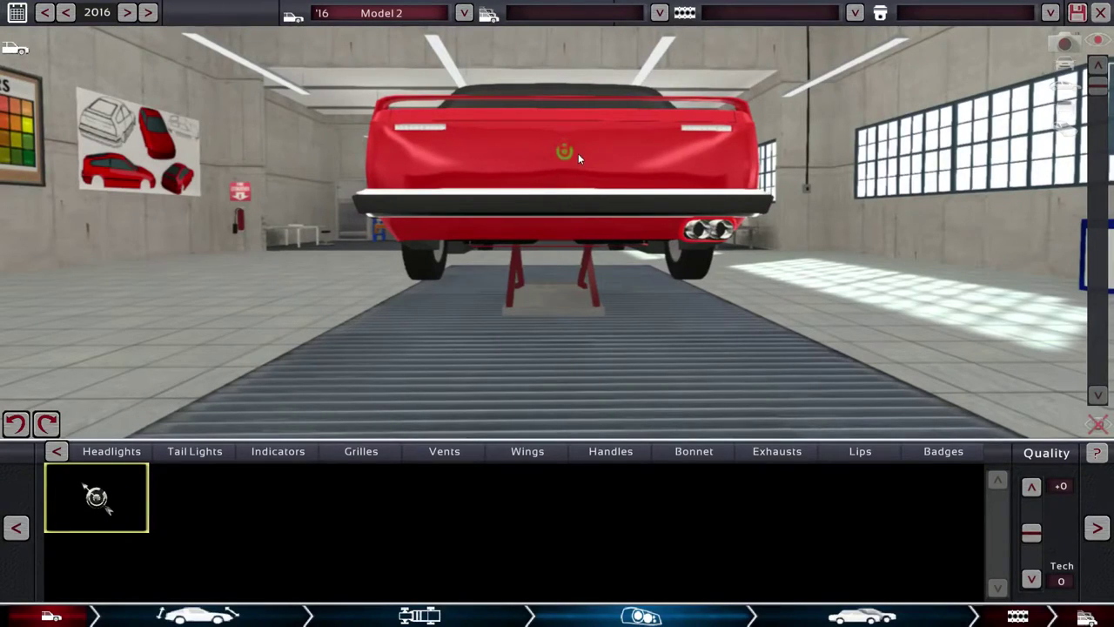
left_click(578, 153)
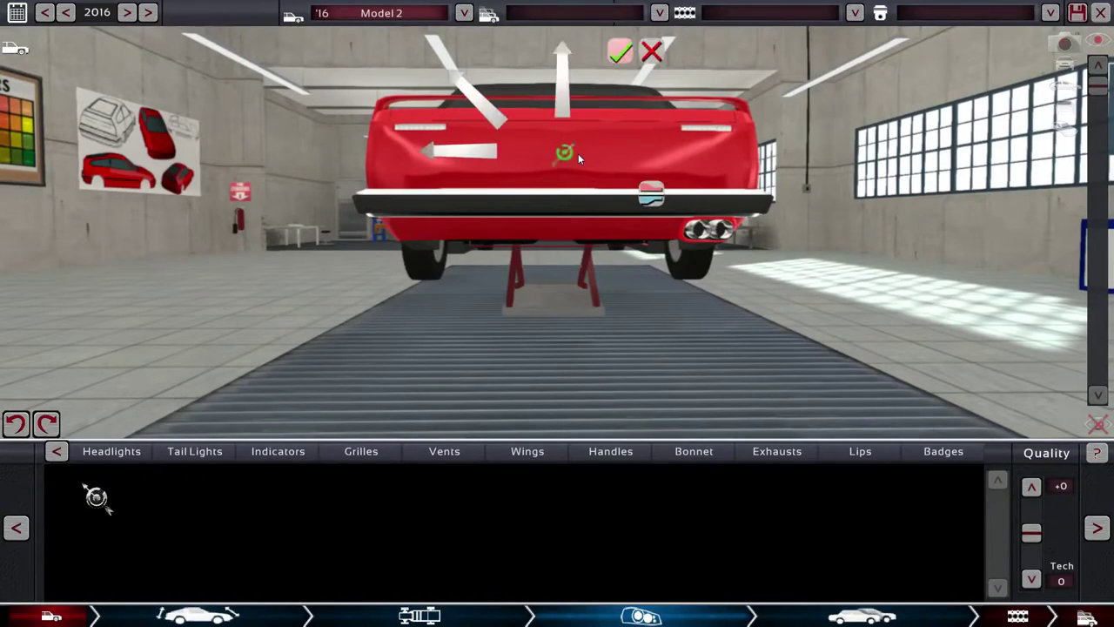
left_click(610, 56)
left_click_drag(586, 111, 722, 320)
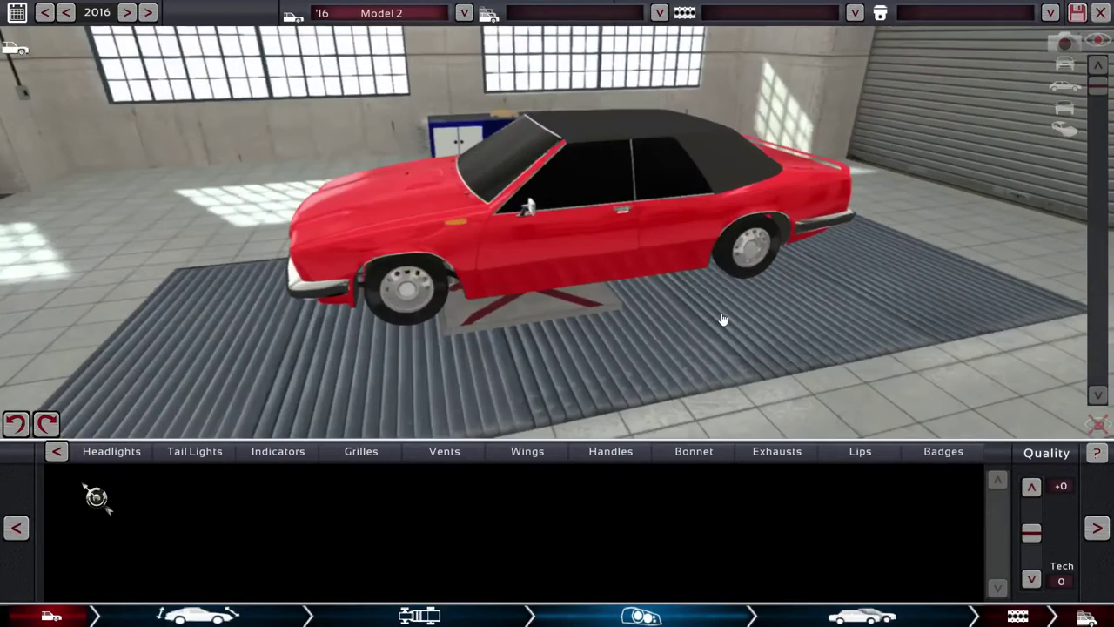
left_click(1096, 527)
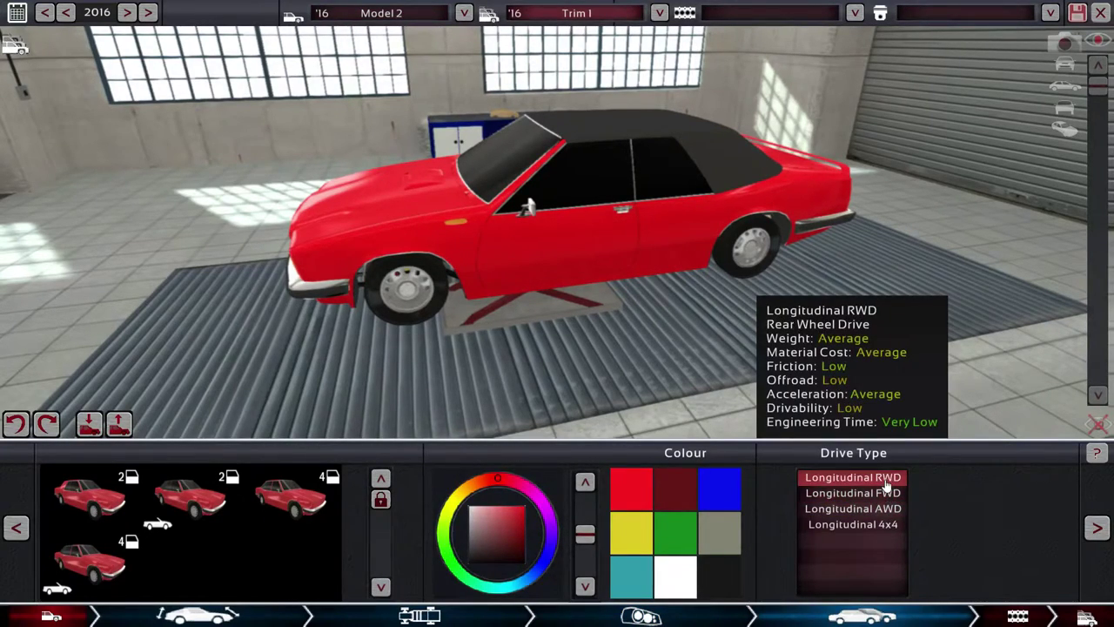
left_click(887, 480)
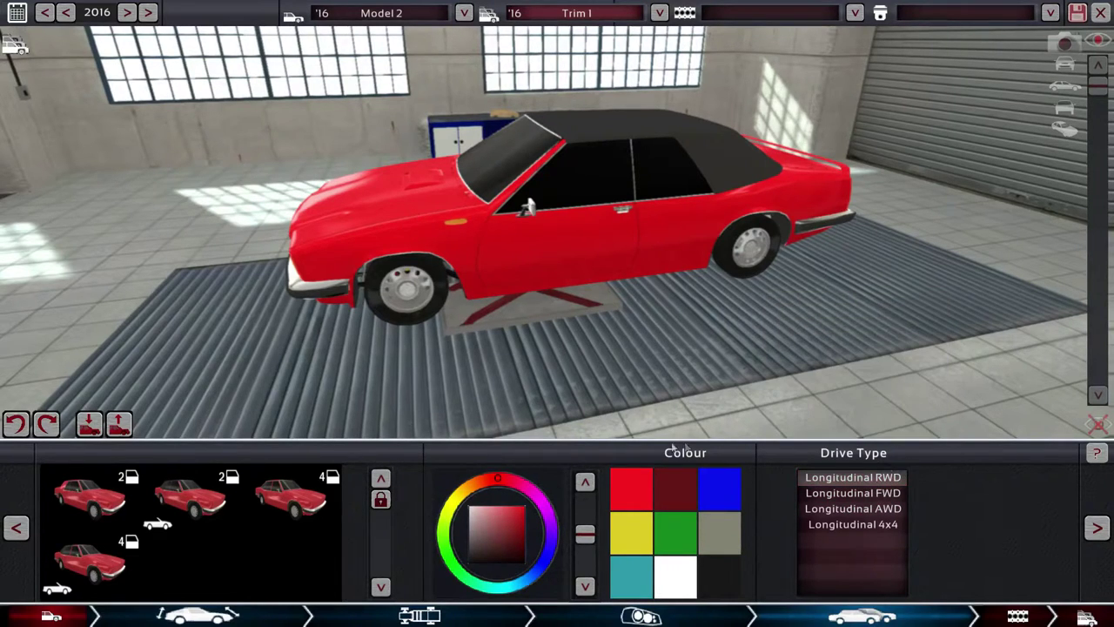
left_click_drag(527, 408, 562, 231)
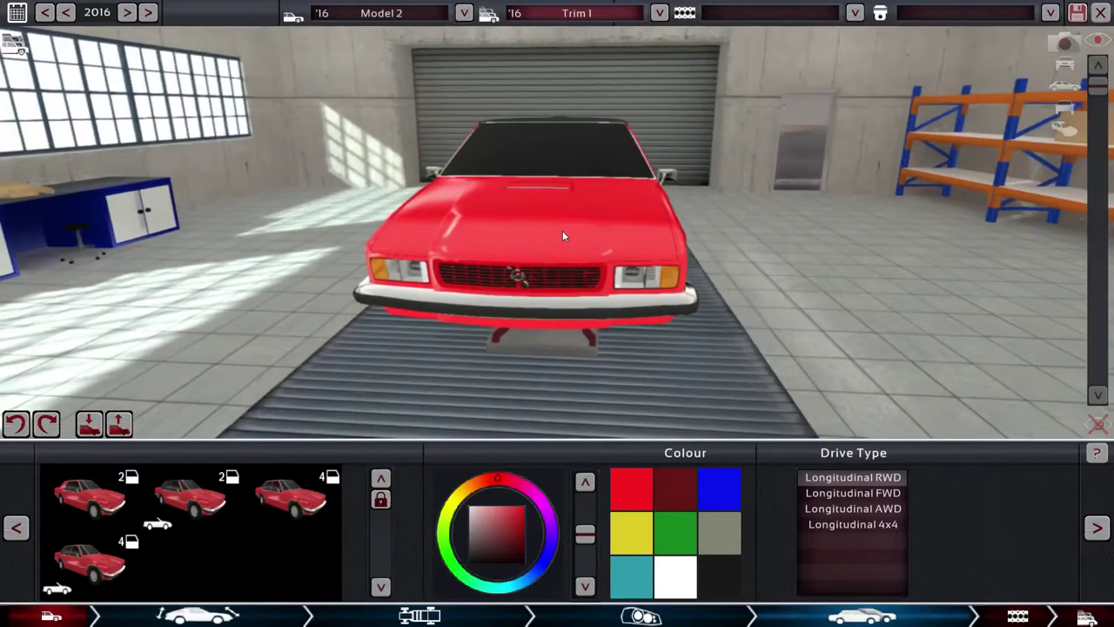
Build a cast-iron V12 with 108.5 mm bore, 120 mm stroke (13314 cc) and Modern OHV heads.
left_click(1096, 526)
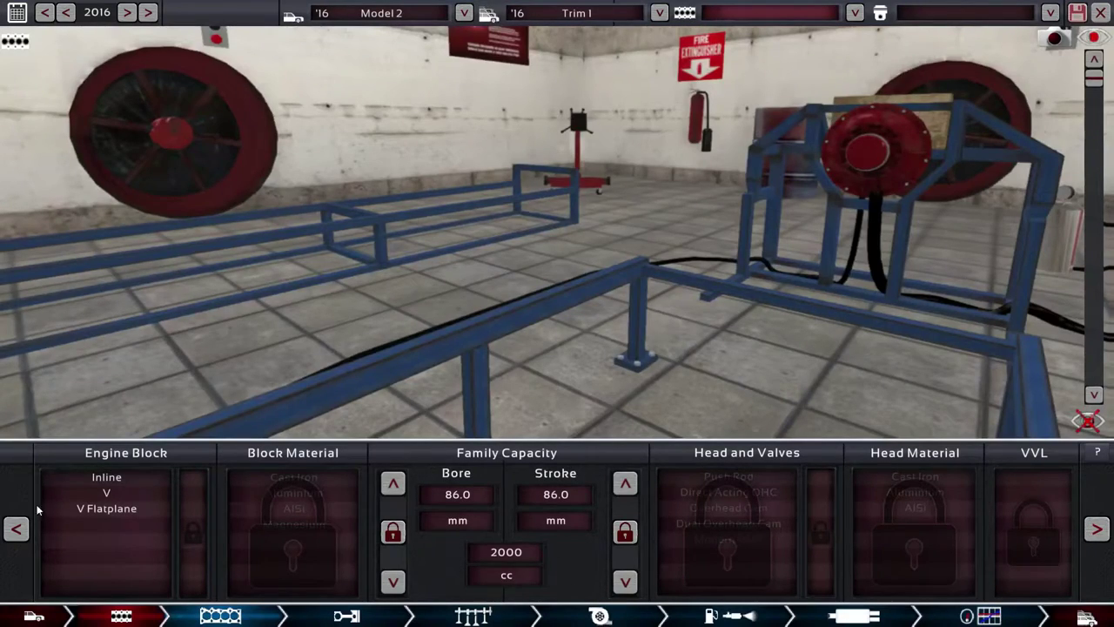
left_click(106, 492)
left_click(194, 509)
left_click(293, 493)
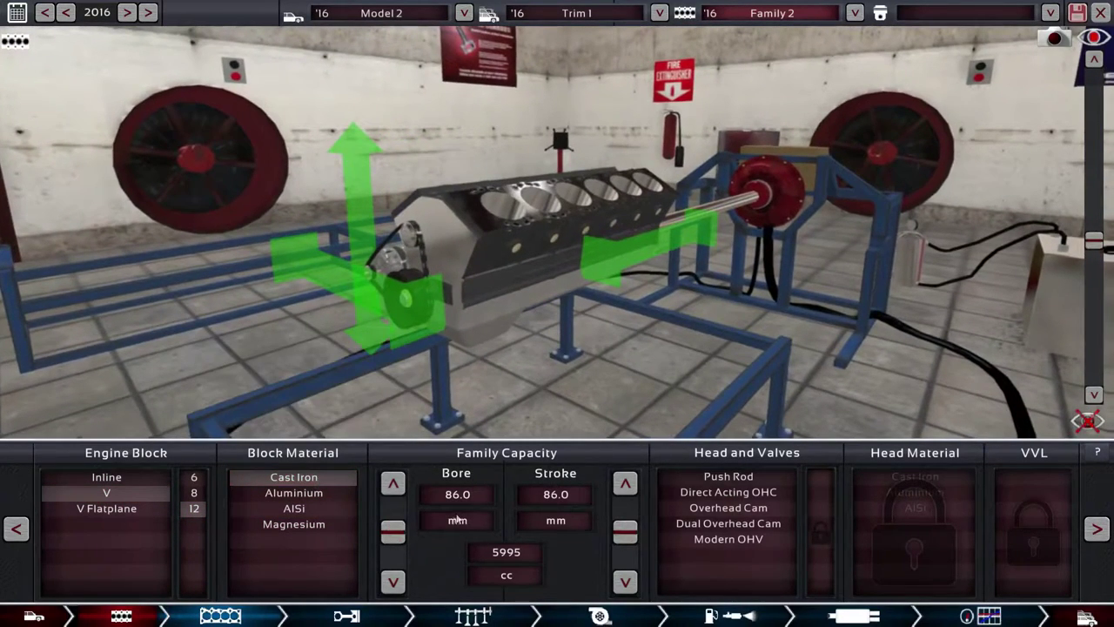
left_click_drag(392, 531, 392, 505)
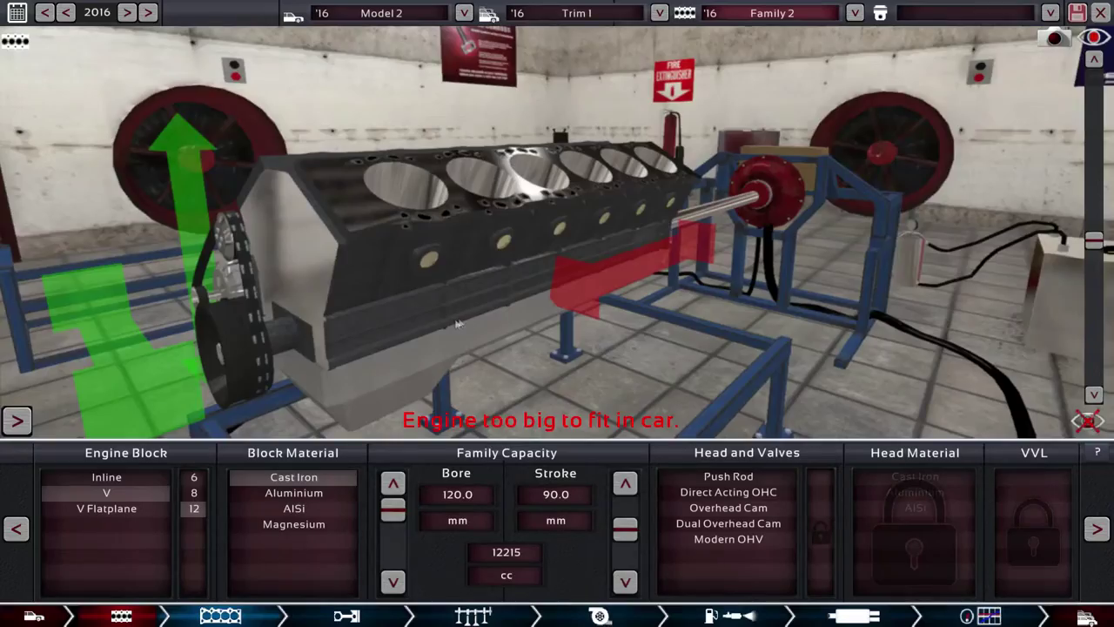
mouse_move(457, 322)
left_mouse_down()
mouse_move(712, 345)
mouse_move(806, 331)
left_mouse_up()
left_click_drag(393, 510, 393, 520)
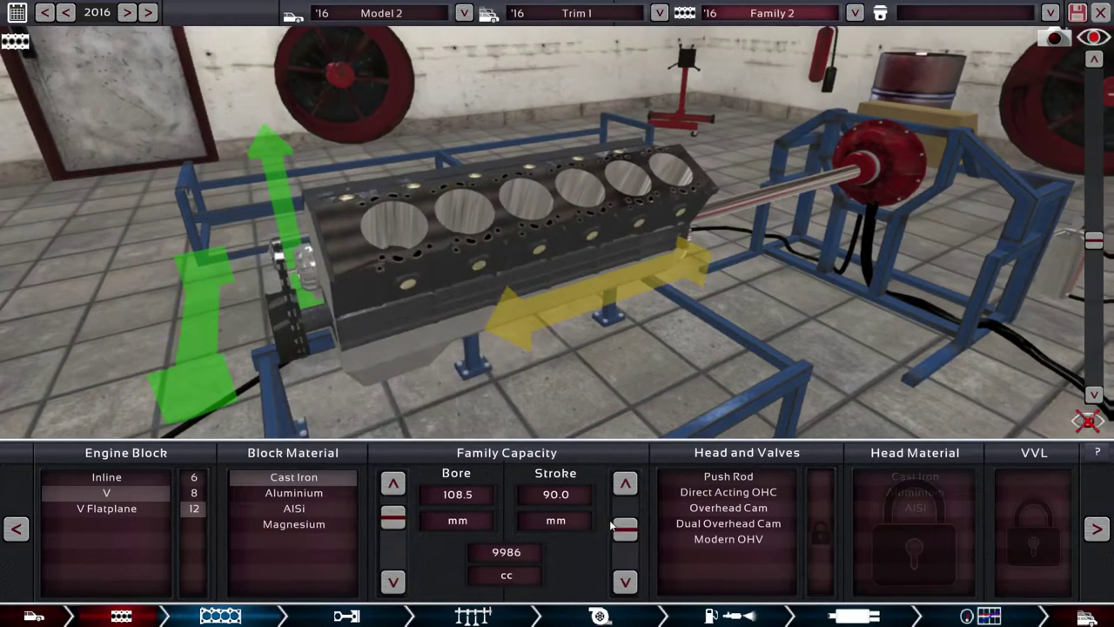
left_click_drag(625, 527, 625, 509)
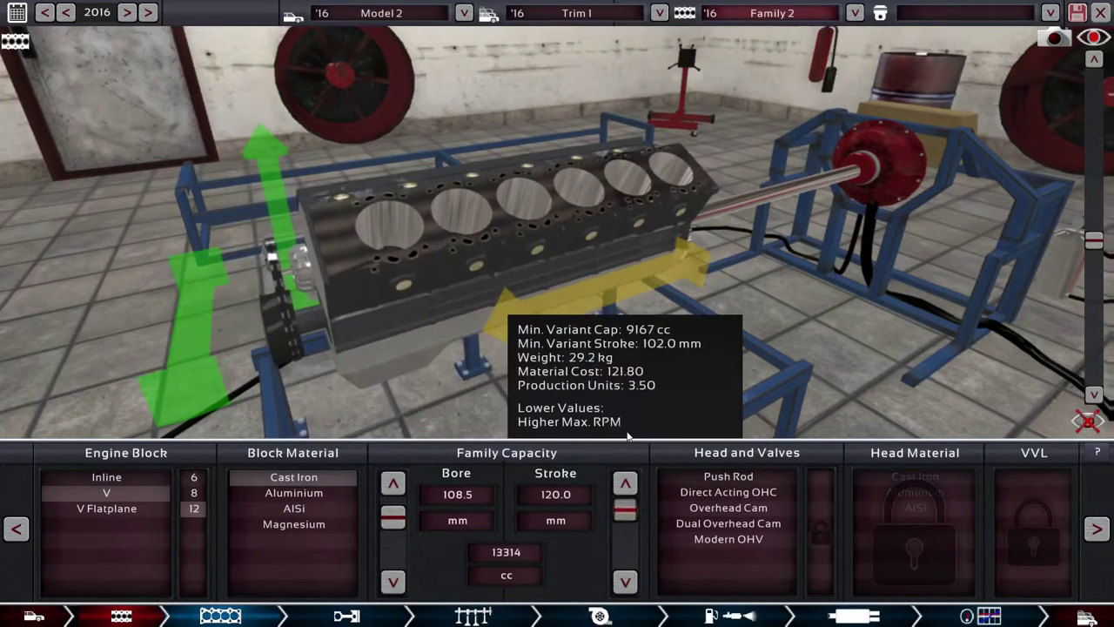
left_click(728, 476)
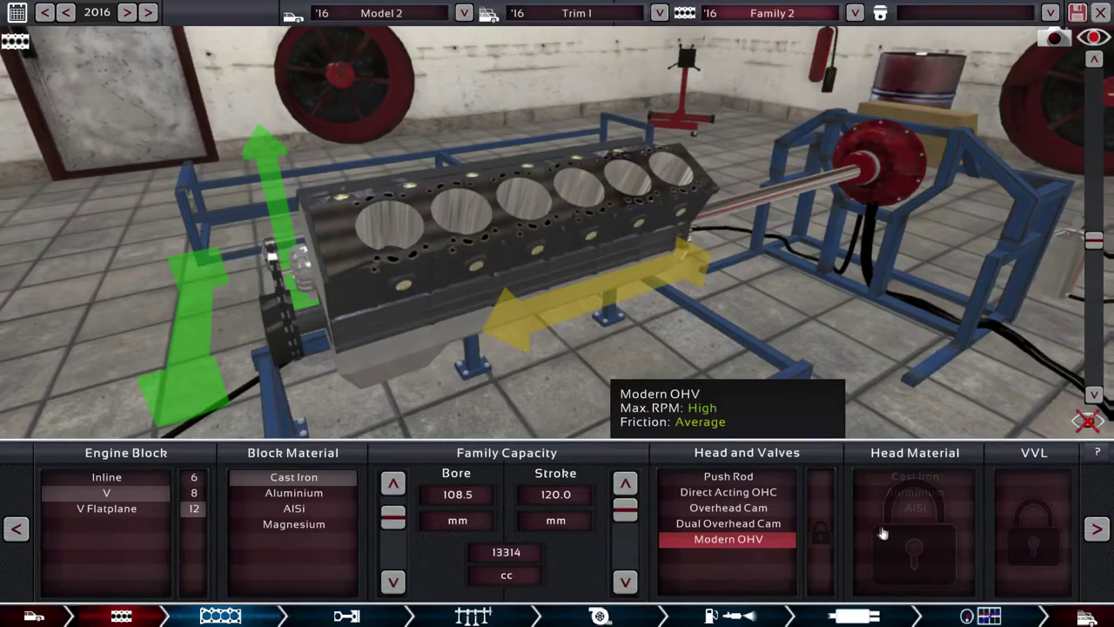
mouse_move(820, 478)
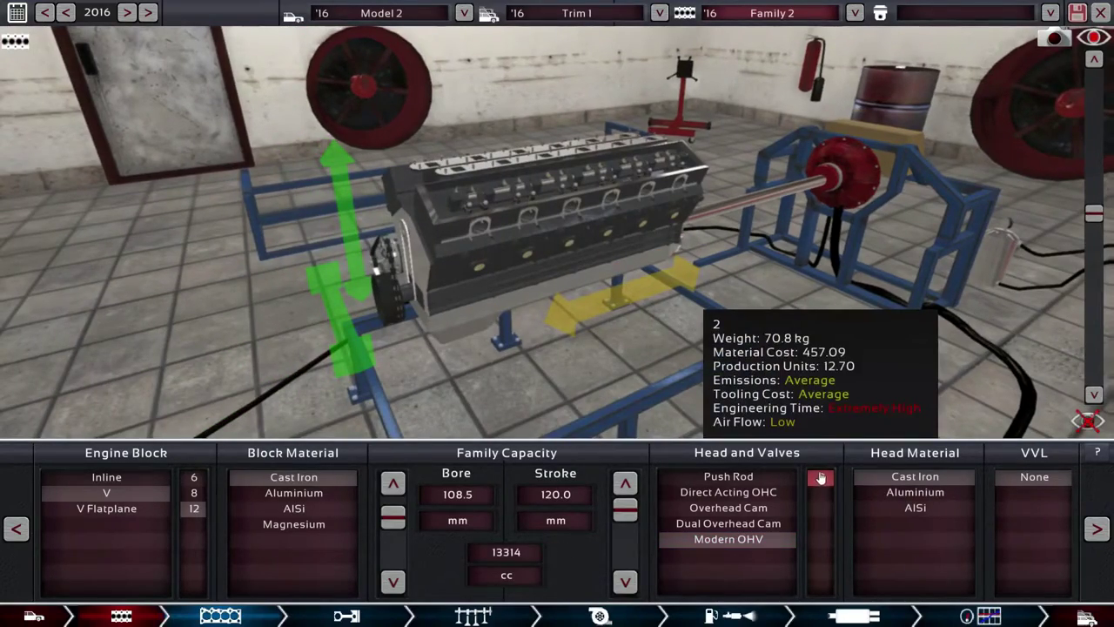
mouse_move(609, 348)
left_mouse_down()
mouse_move(825, 407)
mouse_move(728, 324)
left_mouse_up()
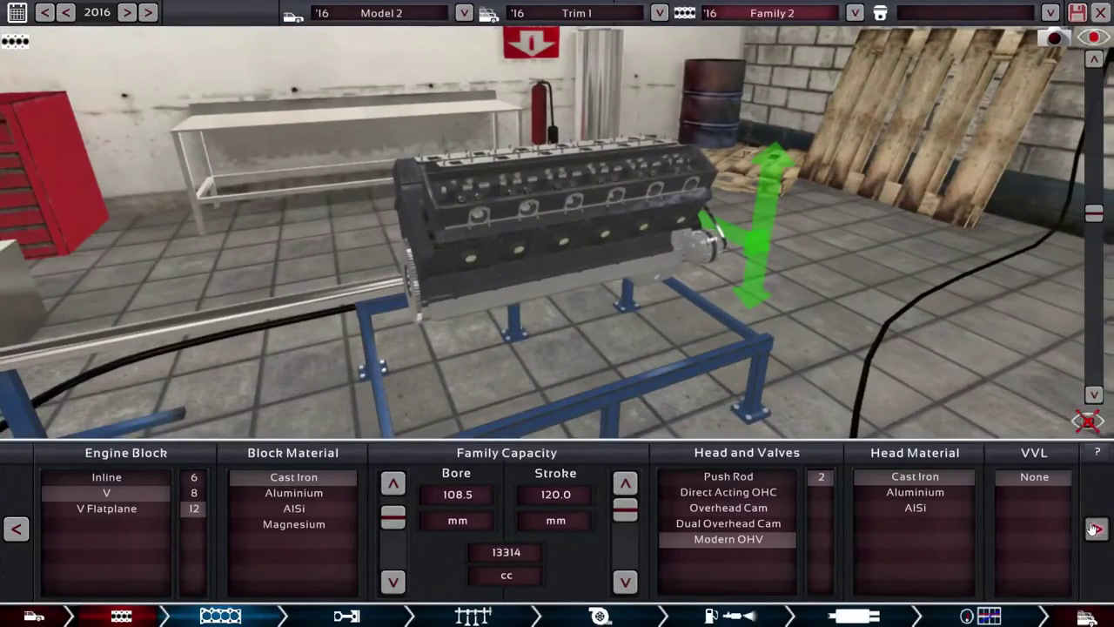
left_click(1094, 529)
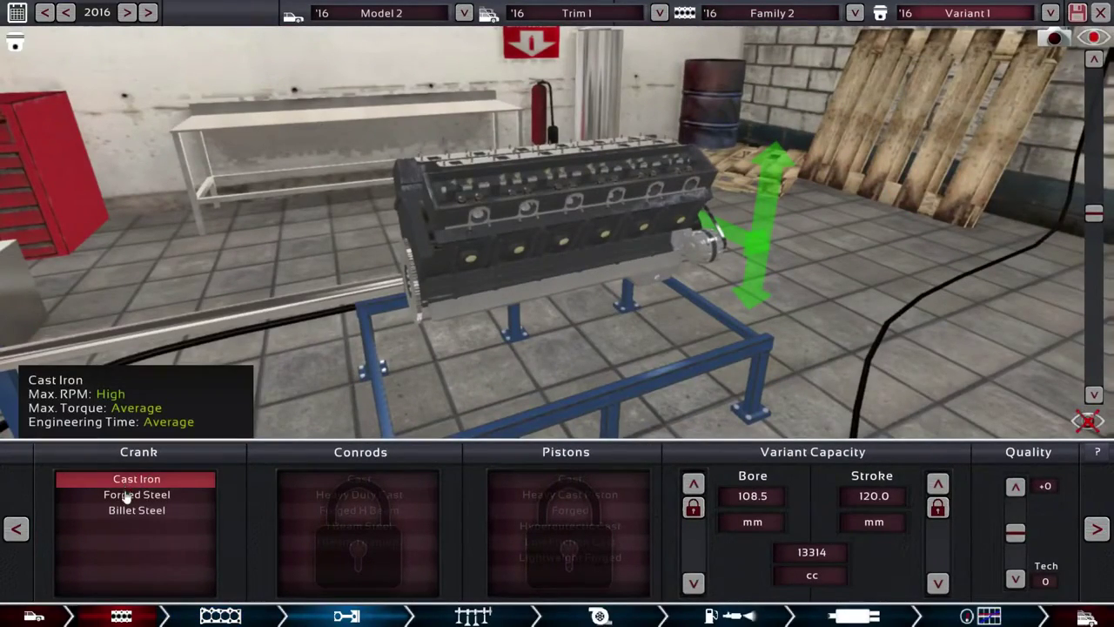
Give Variant I a cast-iron crank, cast conrods and lightweight forged pistons.
left_click(130, 479)
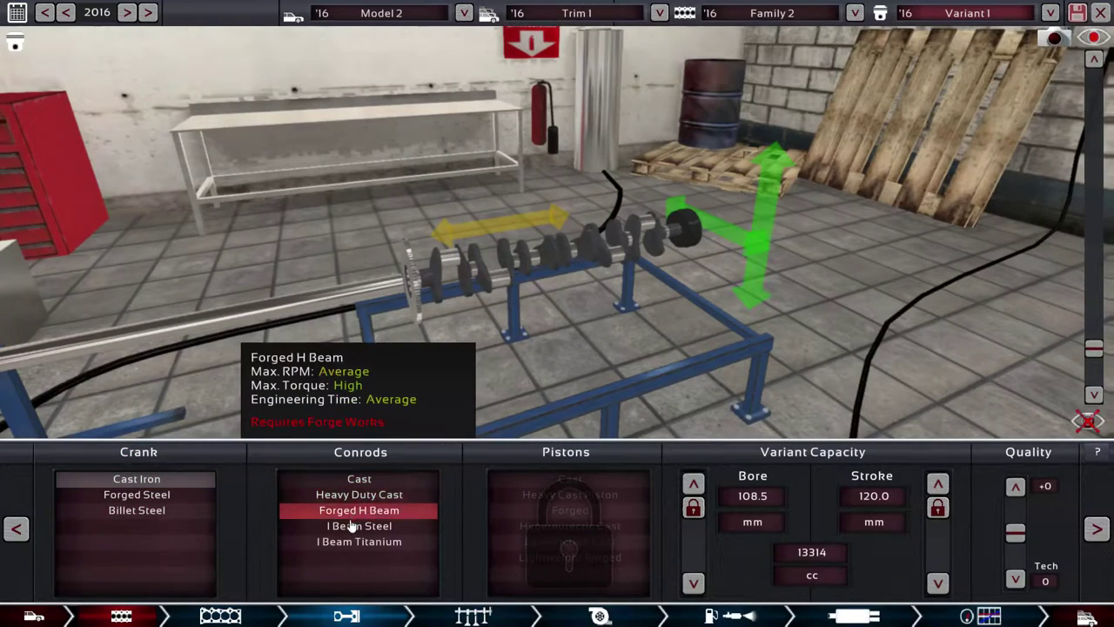
left_click(359, 478)
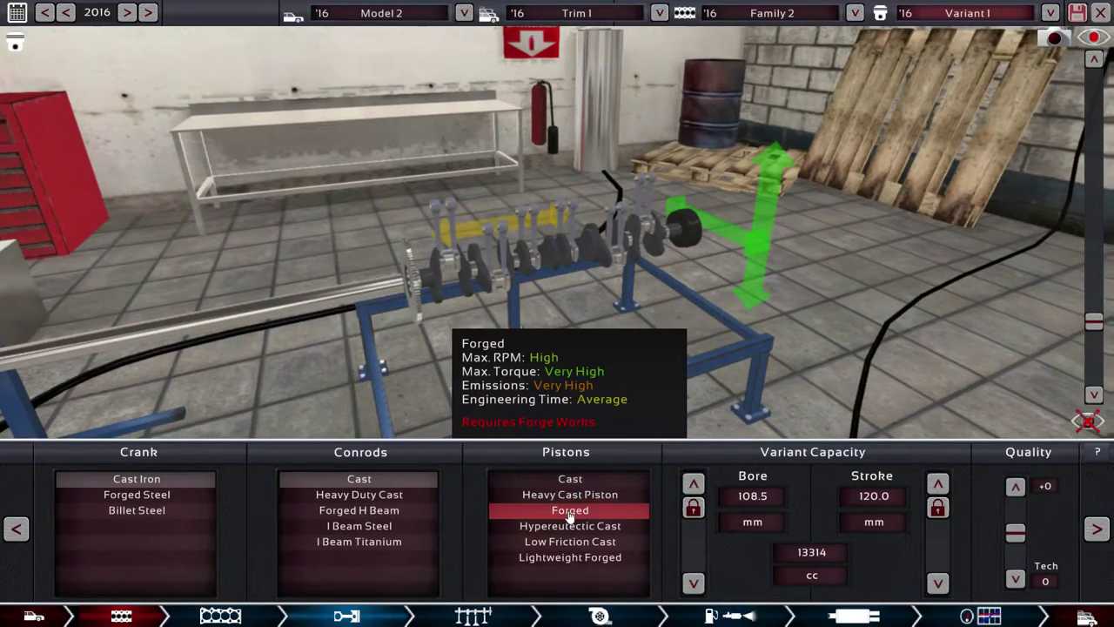
left_click(561, 566)
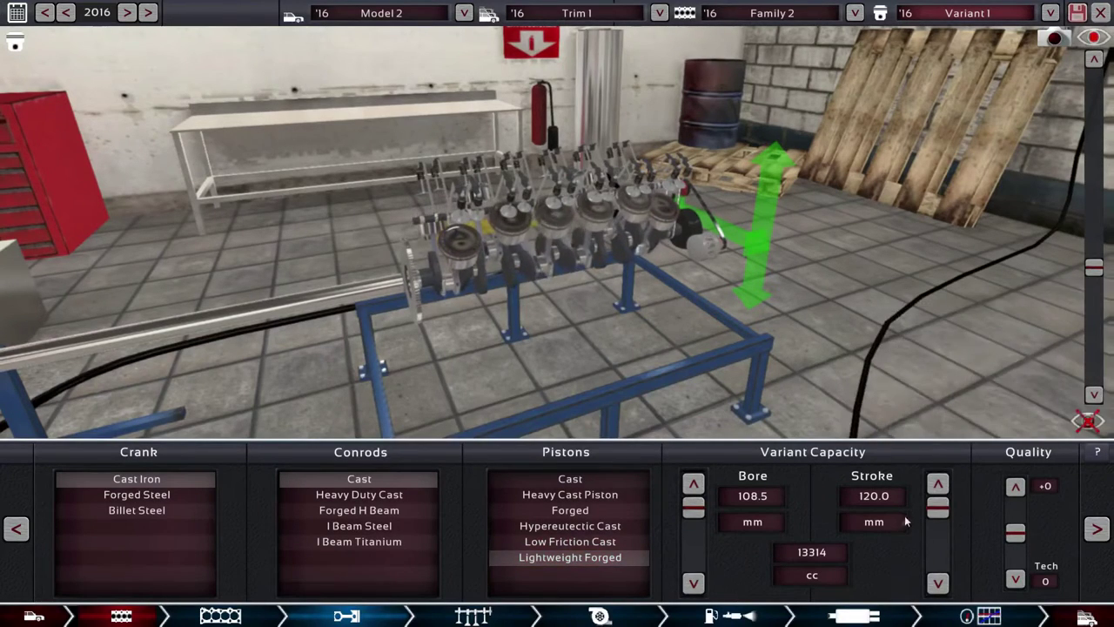
left_click(1096, 528)
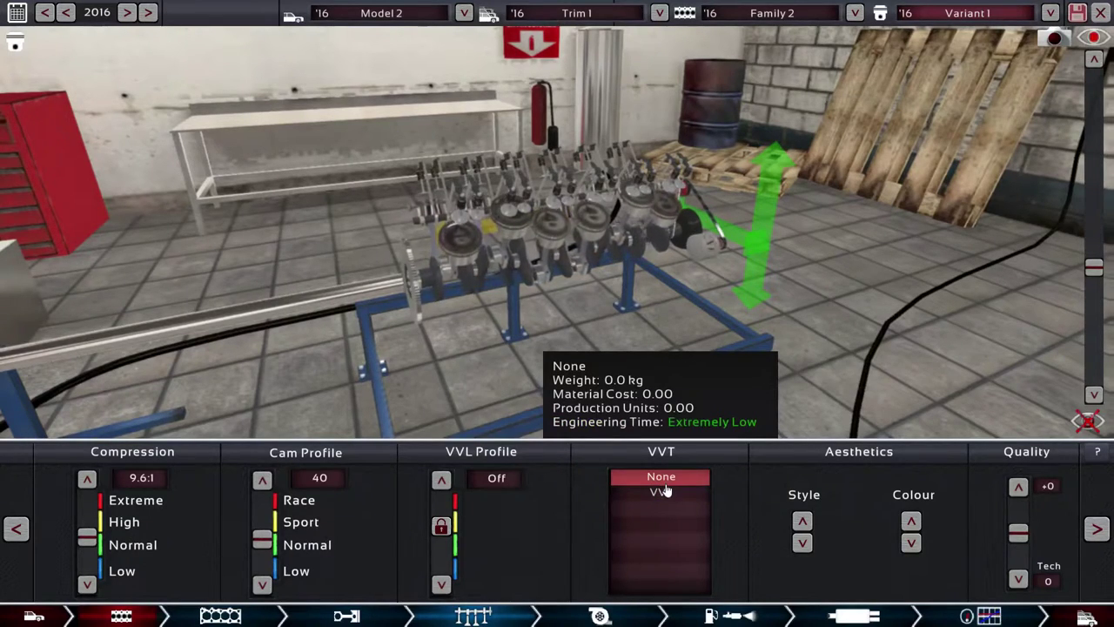
Set VVT to None and fit a larger white valve cover.
left_click(802, 522)
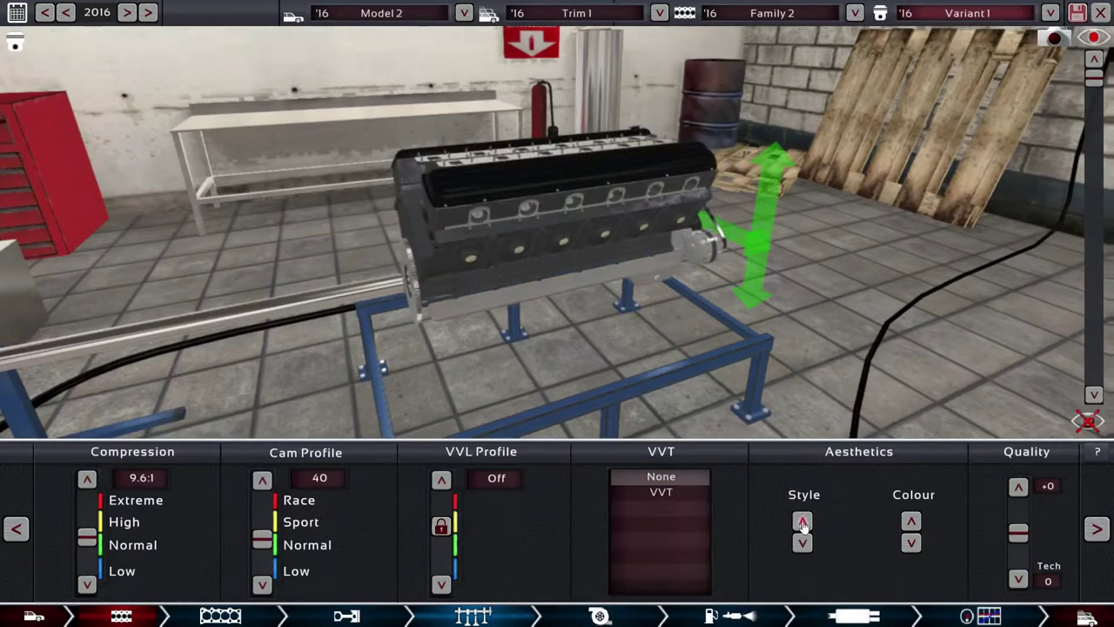
left_click(802, 543)
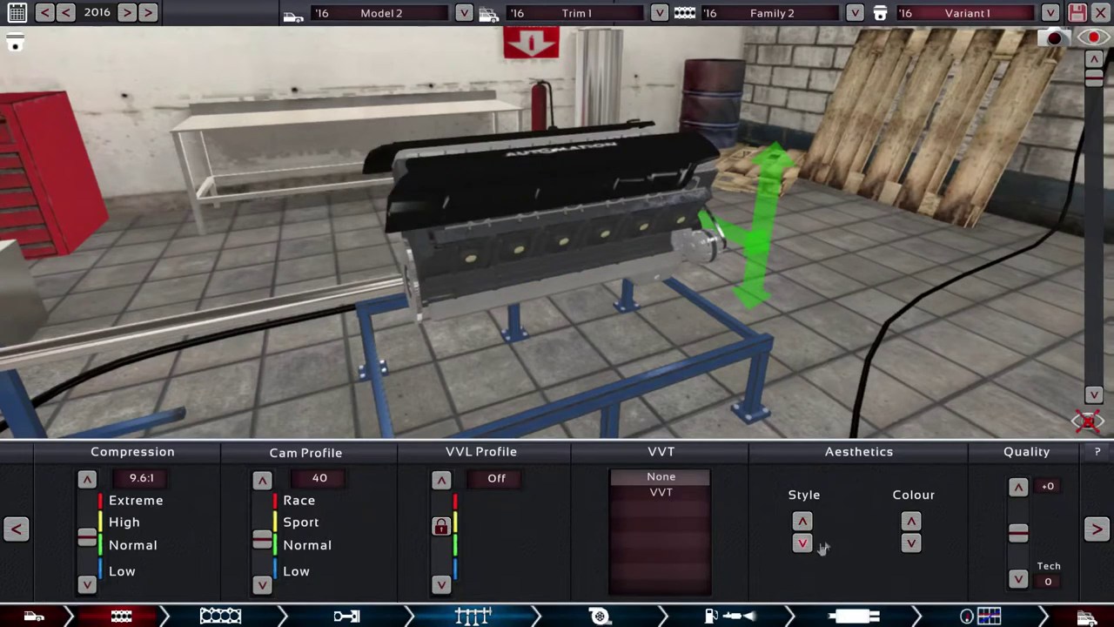
left_click(912, 520)
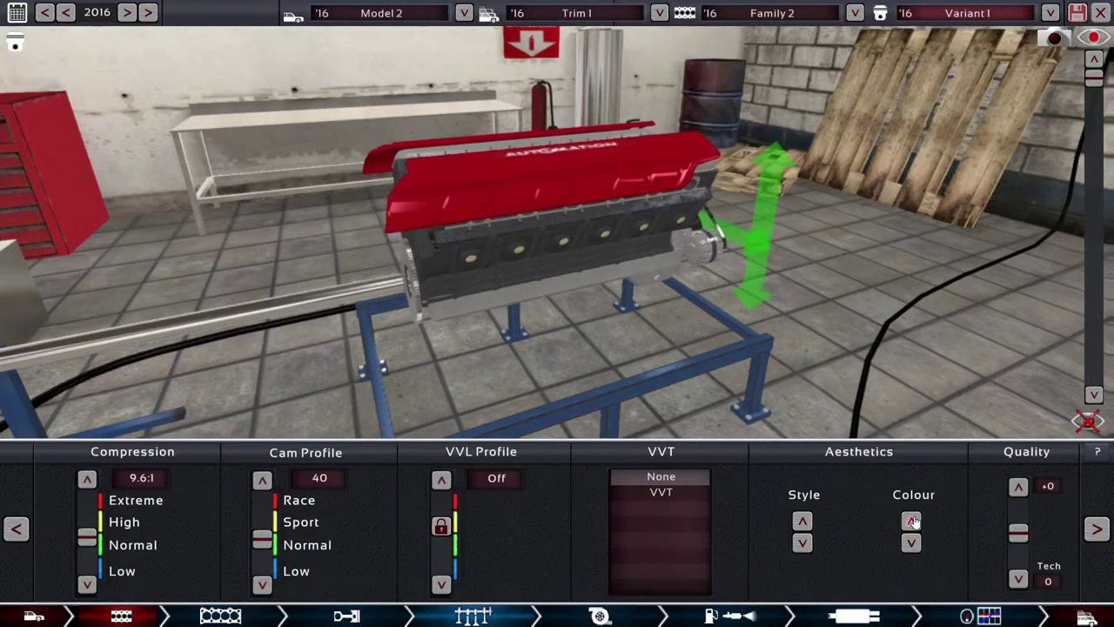
left_click(912, 520)
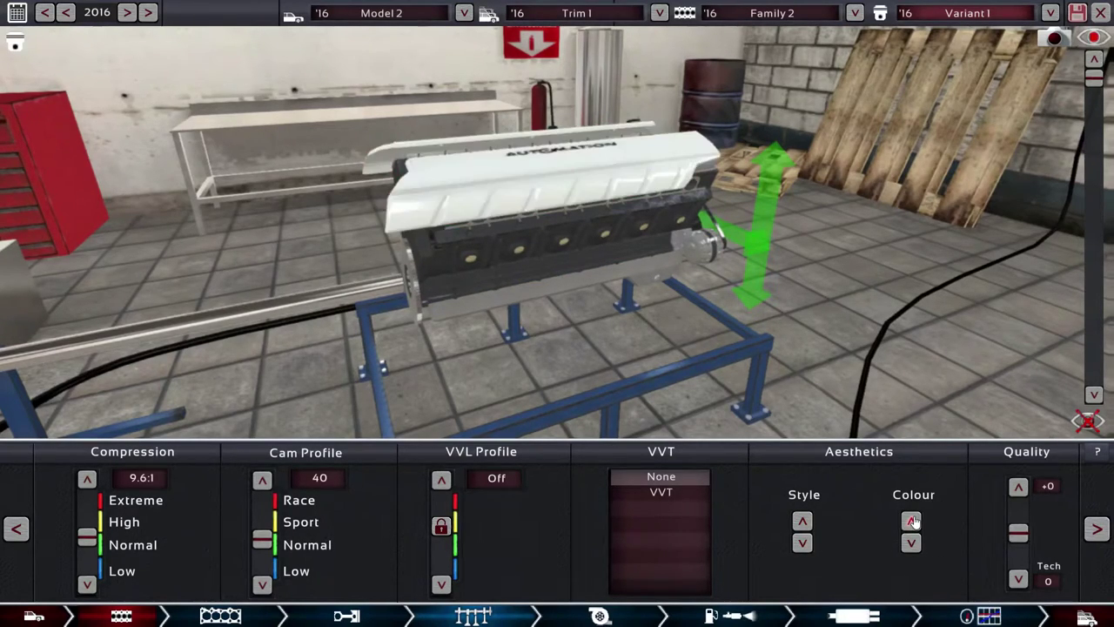
left_click(1097, 528)
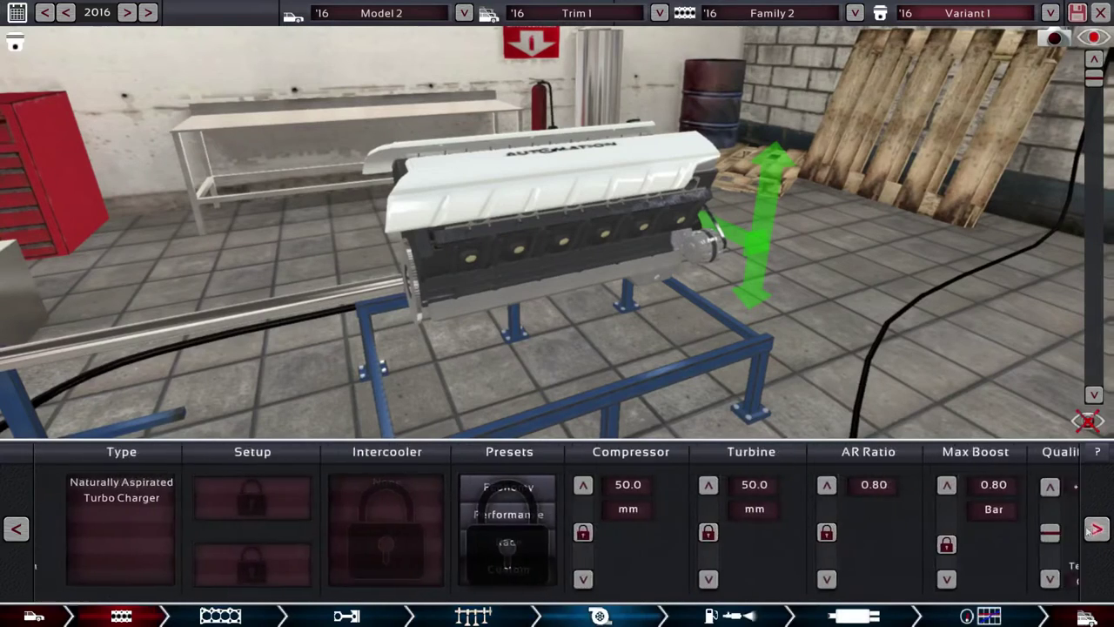
Add ball-bearing turbos, a Water-Air Large intercooler and the Race preset at 1.38 bar.
left_click(89, 498)
left_click(233, 566)
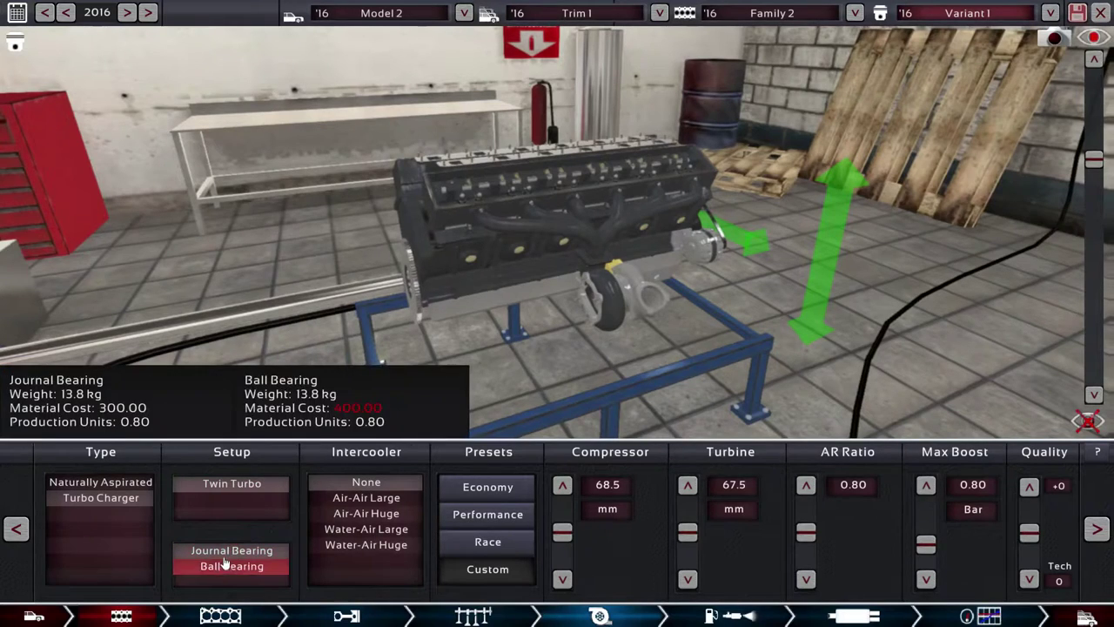
left_click(365, 498)
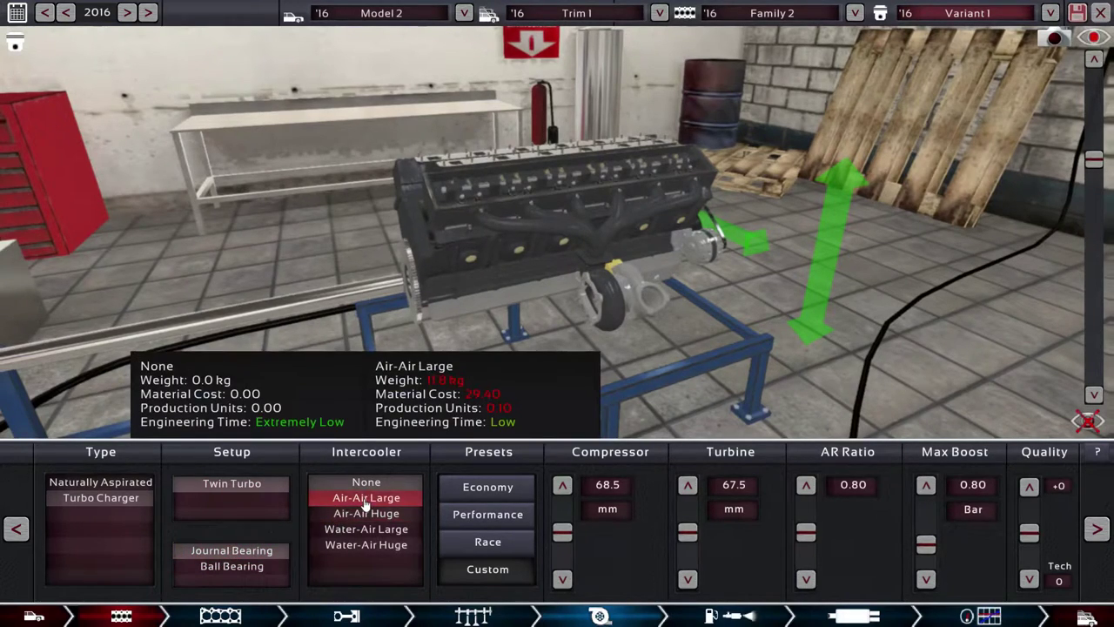
left_click(355, 548)
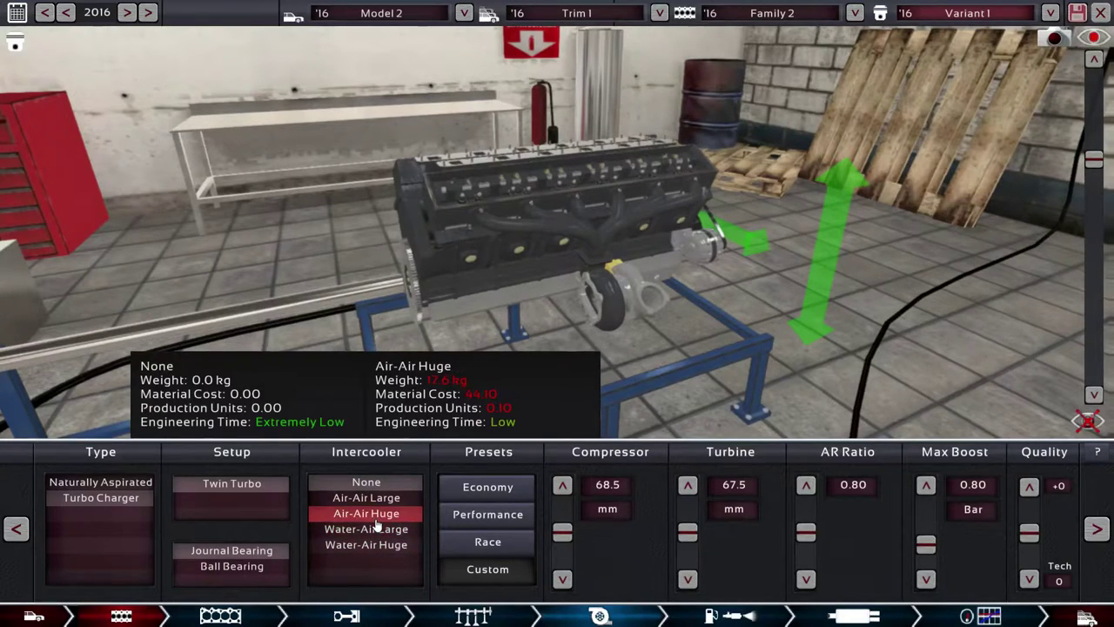
left_click(376, 518)
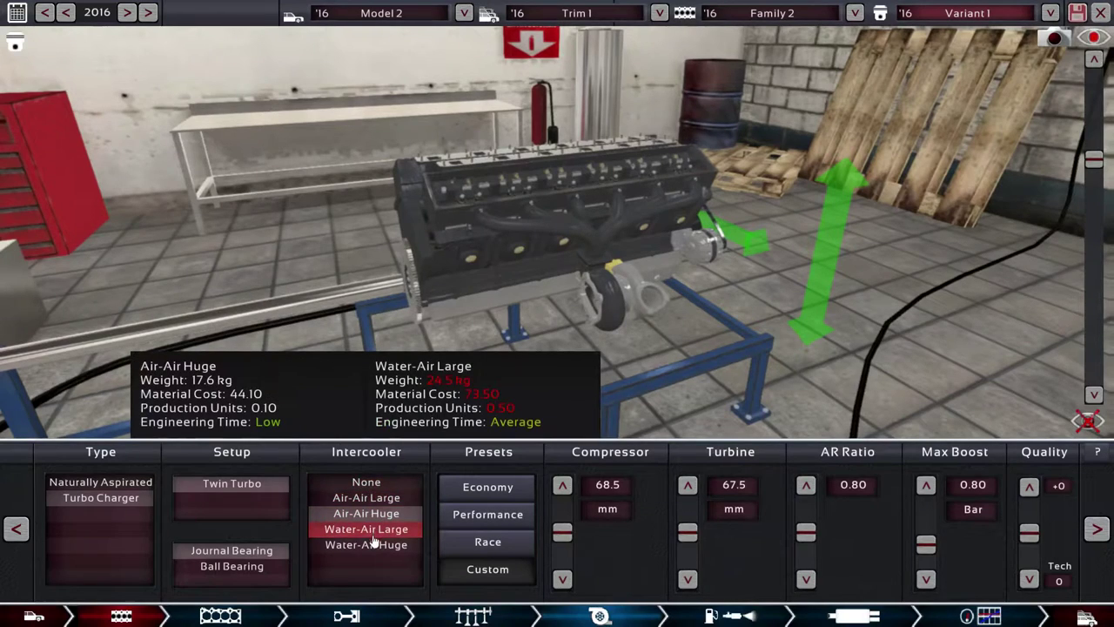
left_click(373, 533)
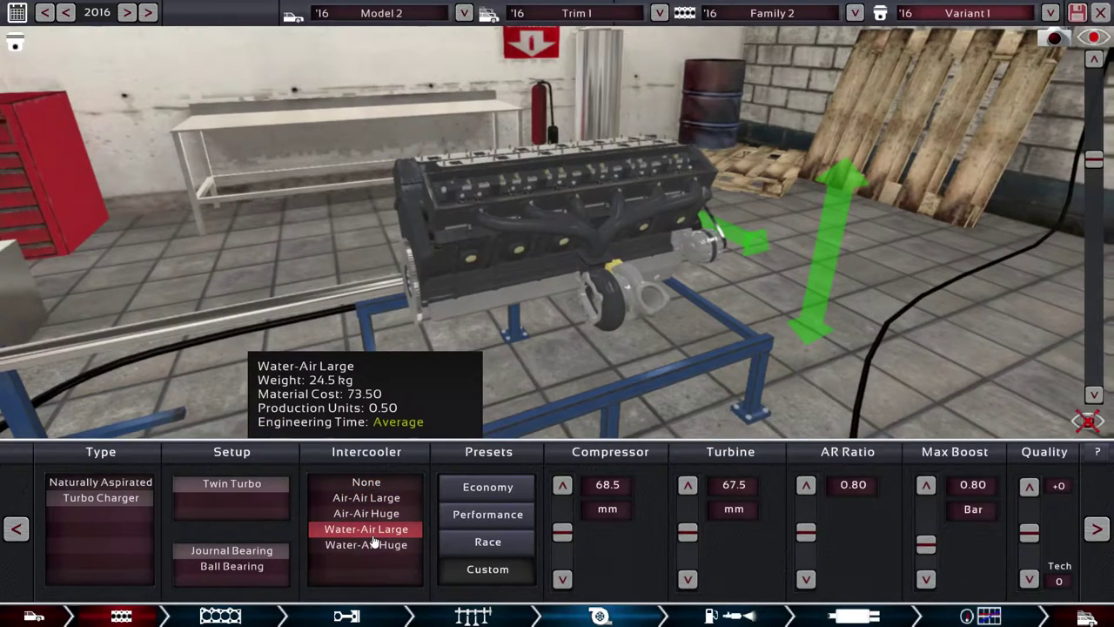
left_click(487, 541)
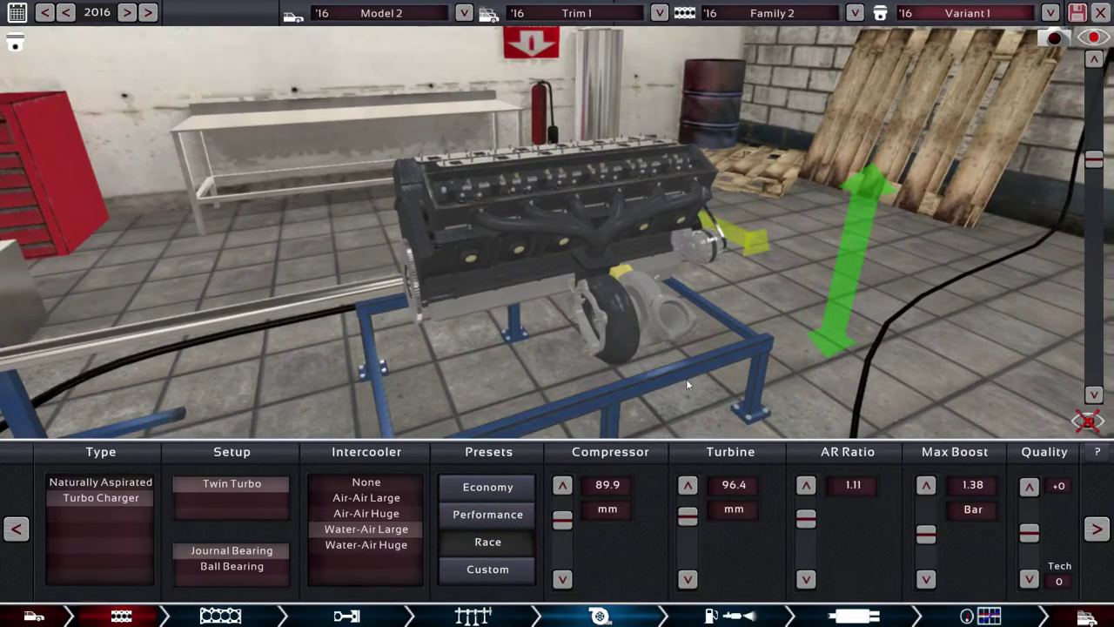
mouse_move(686, 378)
left_mouse_down()
mouse_move(583, 357)
mouse_move(632, 466)
left_mouse_up()
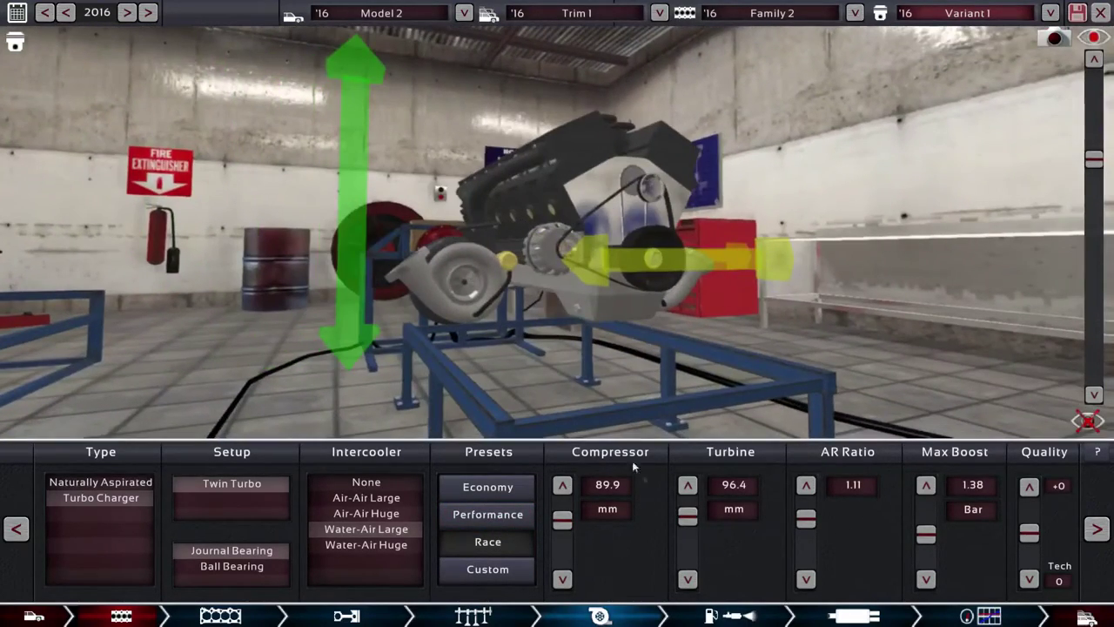
Switch the fuel system to mechanical injection.
left_click(1096, 528)
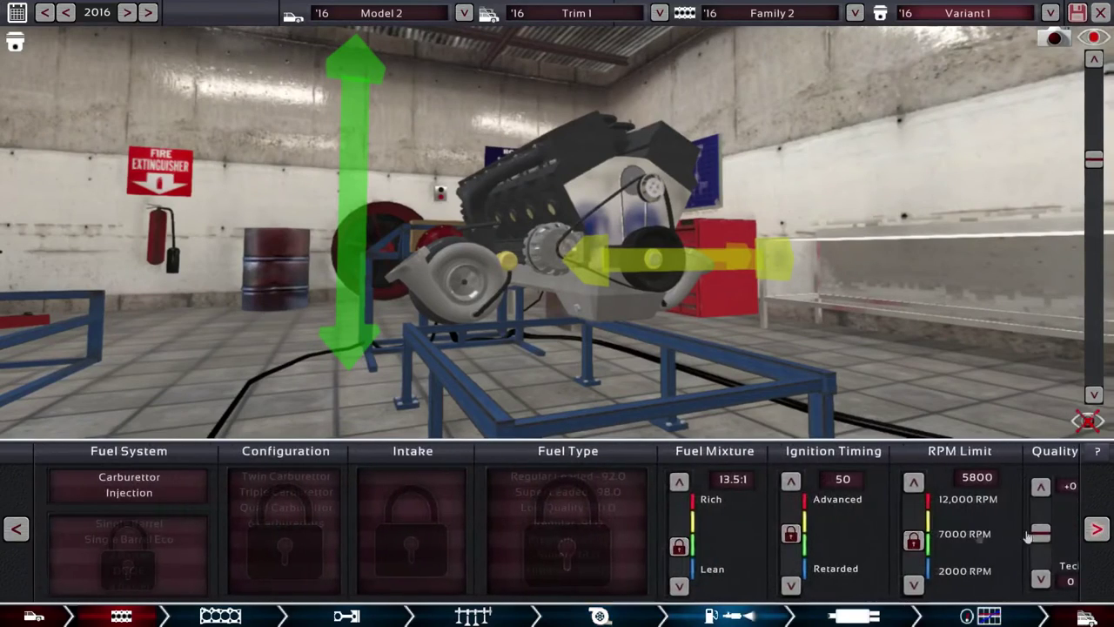
left_click(122, 477)
left_click(126, 493)
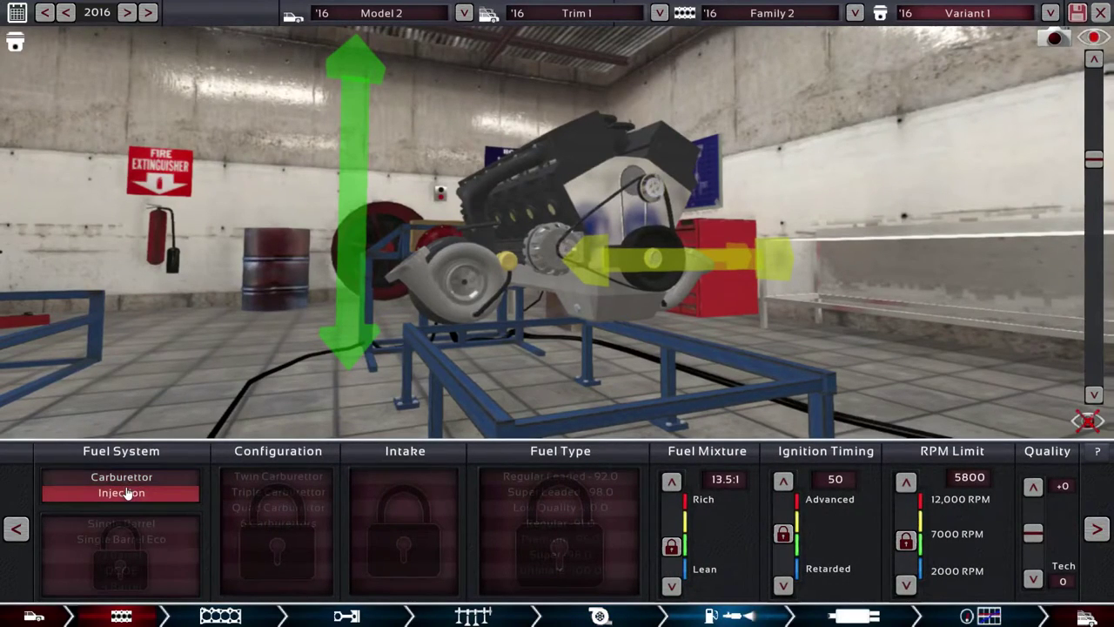
left_click(129, 493)
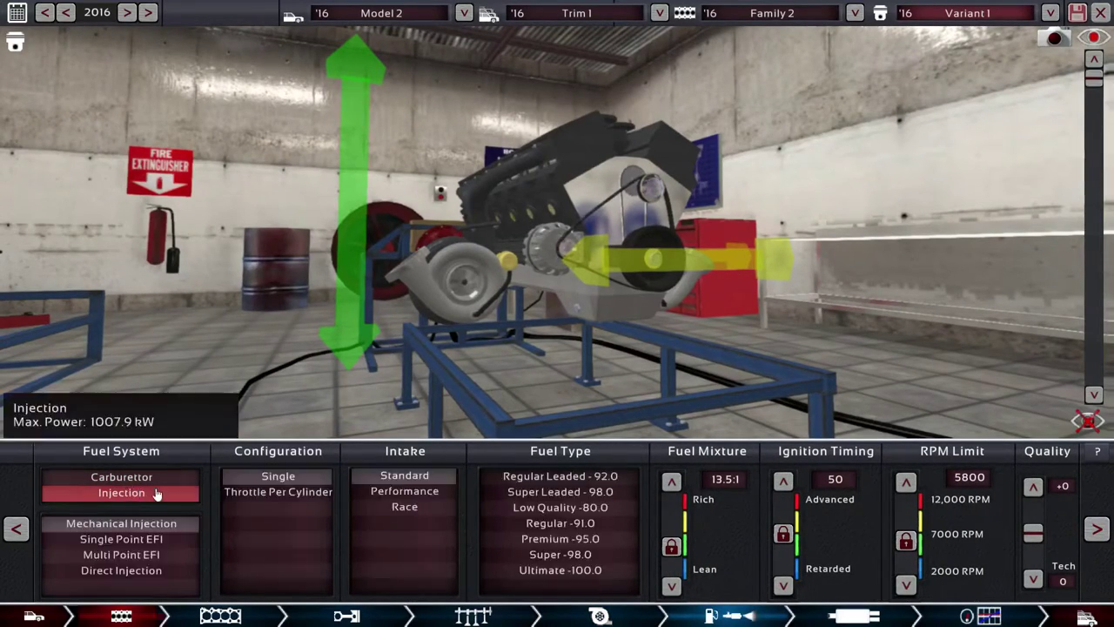
mouse_move(315, 326)
left_mouse_down()
mouse_move(177, 319)
mouse_move(271, 370)
left_mouse_up()
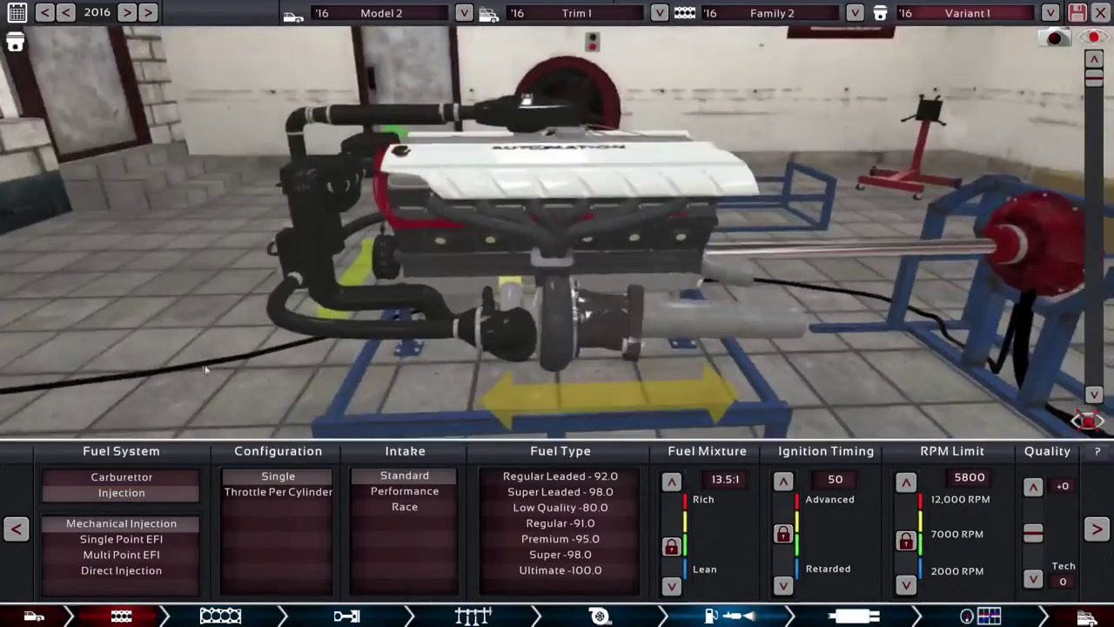
mouse_move(121, 523)
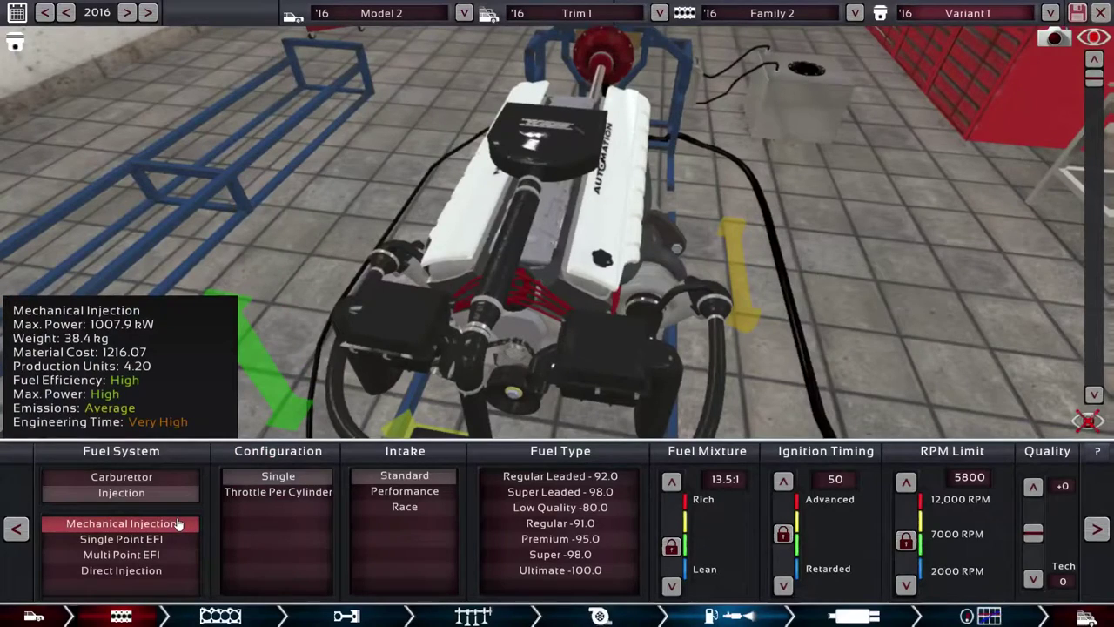
left_click(178, 523)
mouse_move(278, 491)
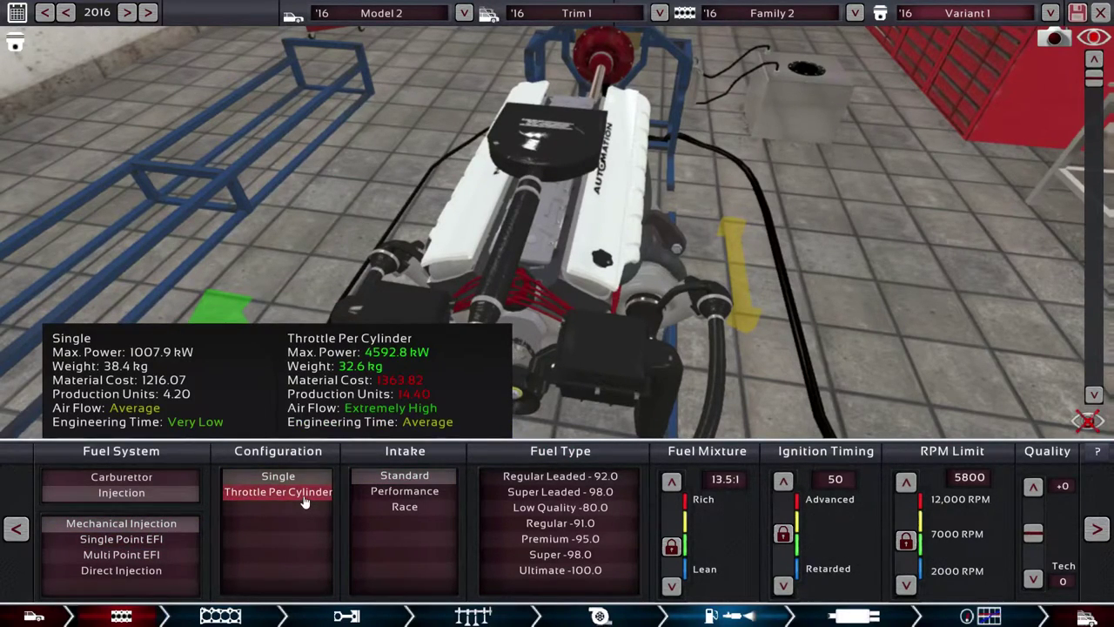
Fit a Performance intake and choose Regular Leaded 92 octane fuel.
left_click(387, 507)
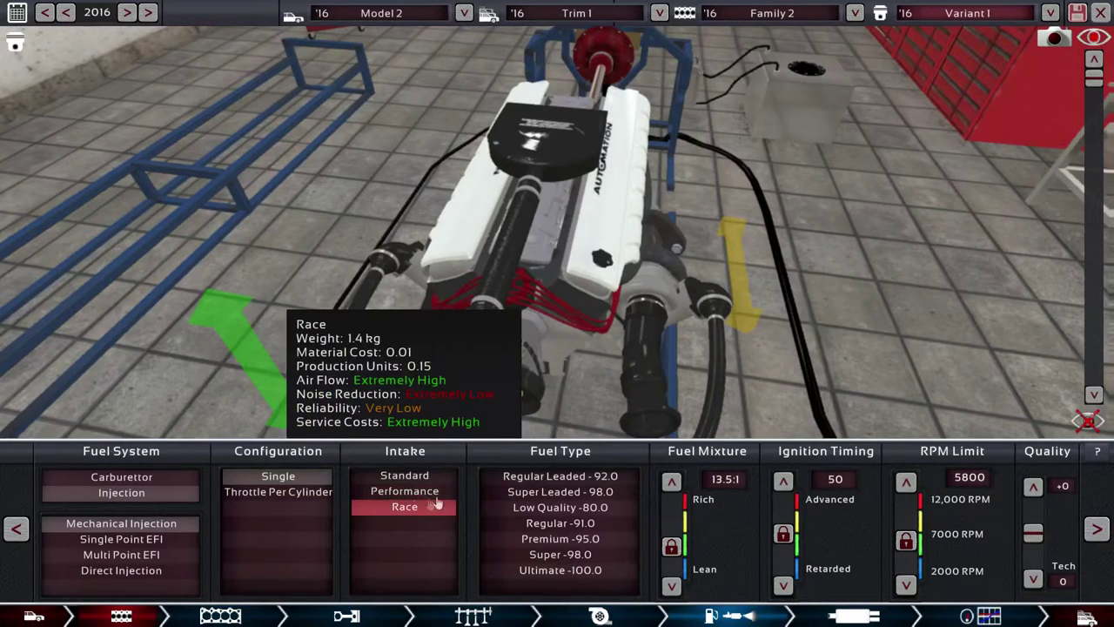
left_click(414, 492)
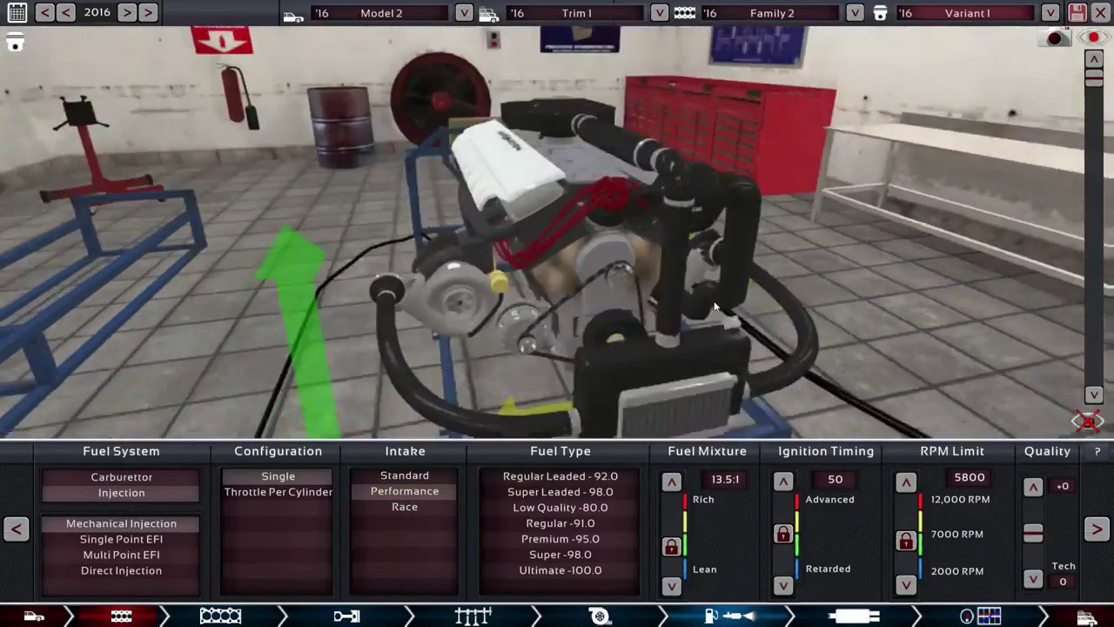
mouse_move(669, 332)
left_mouse_down()
mouse_move(898, 303)
mouse_move(993, 305)
left_mouse_up()
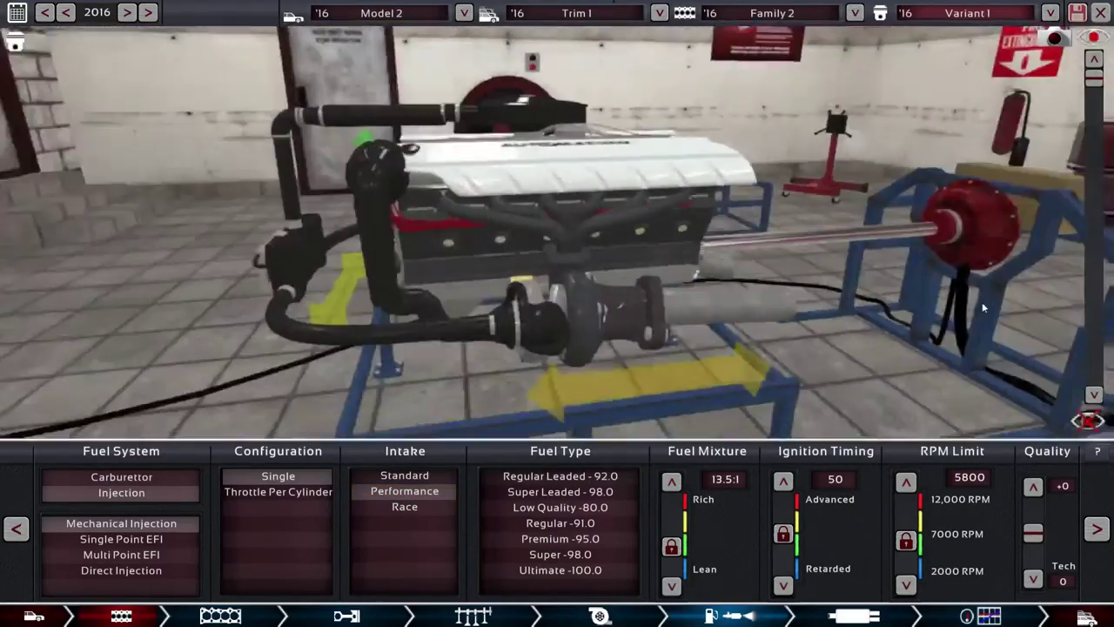
left_click(545, 477)
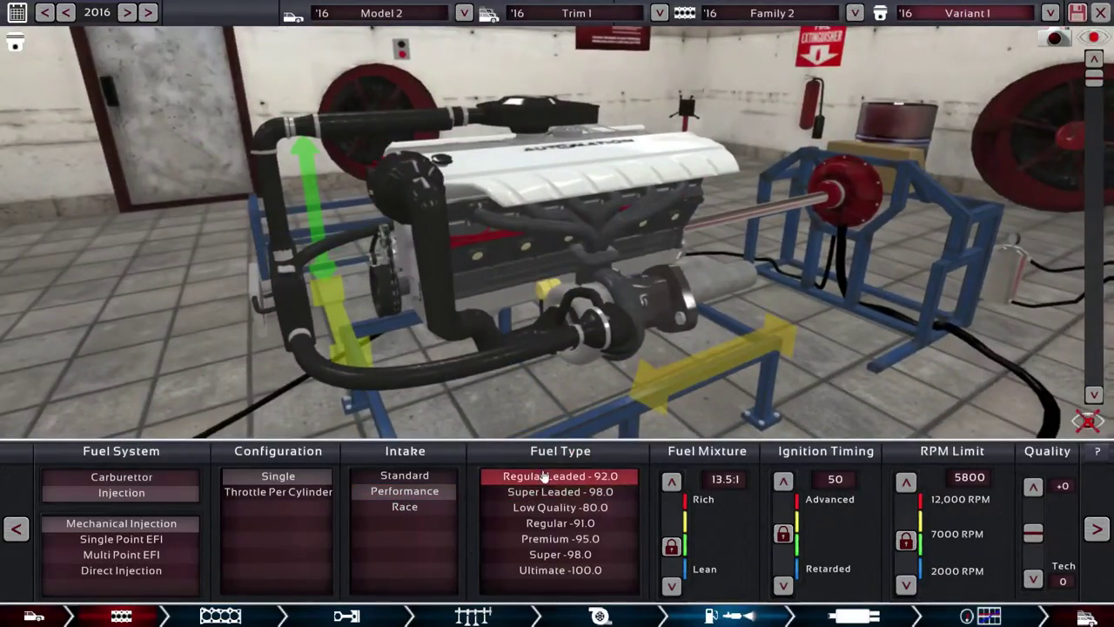
Fit short cast headers and dual 8.00-inch no-valve exhausts with no converter or mufflers.
left_click(1096, 528)
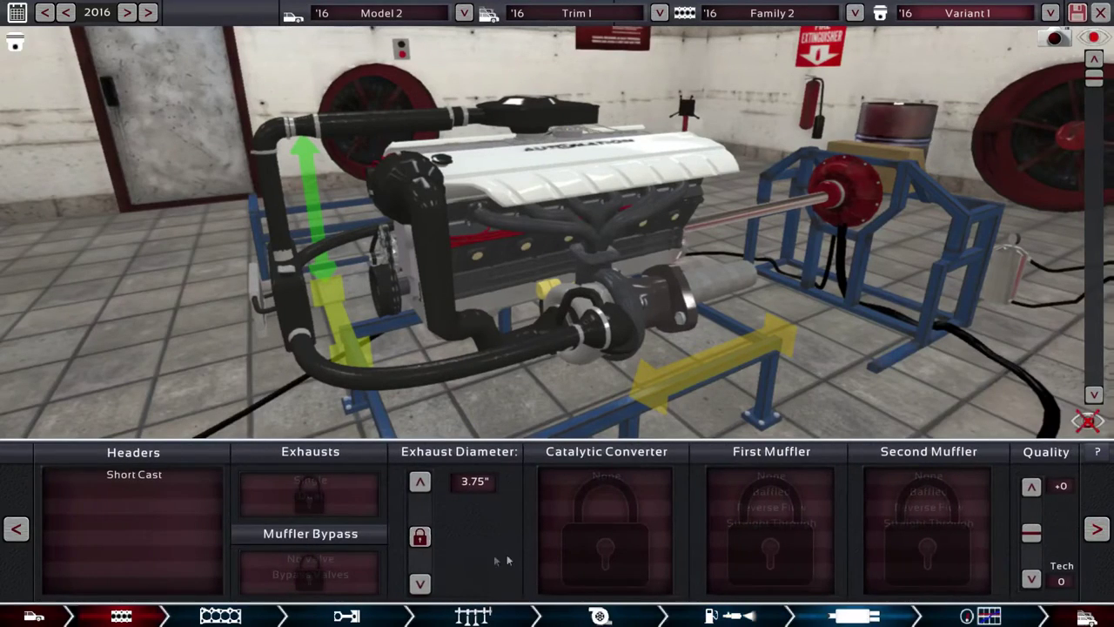
left_click(135, 474)
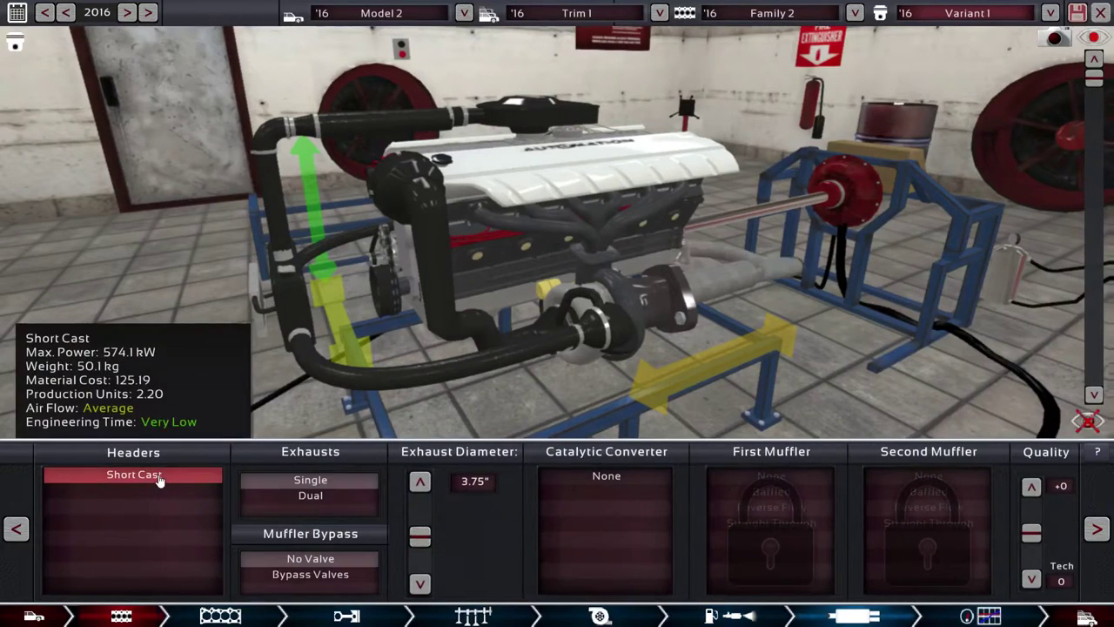
left_click(310, 495)
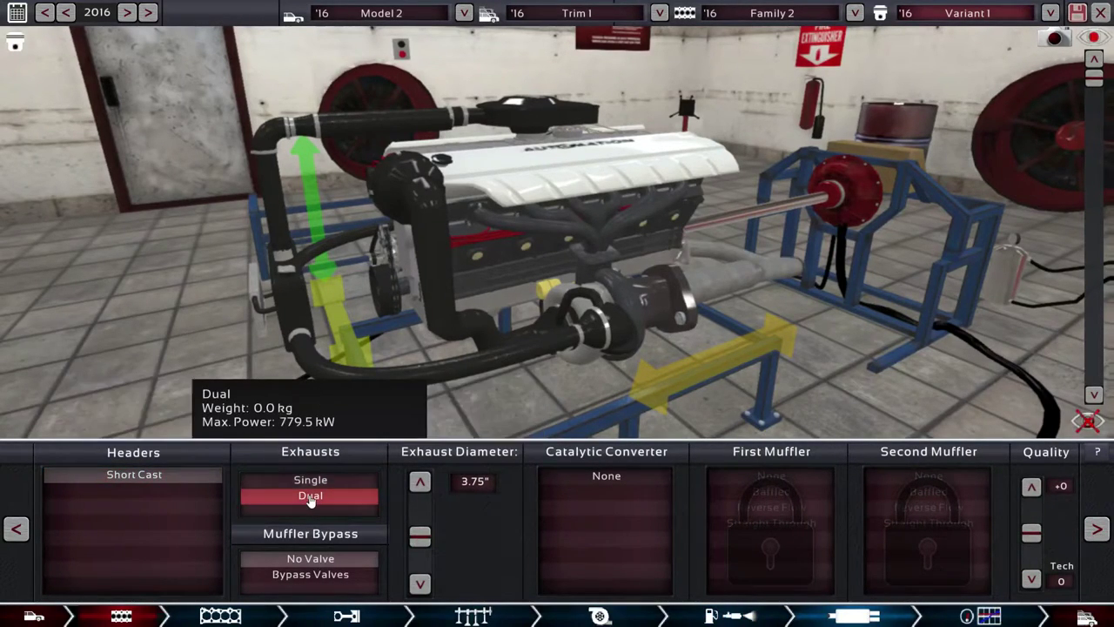
left_click(307, 574)
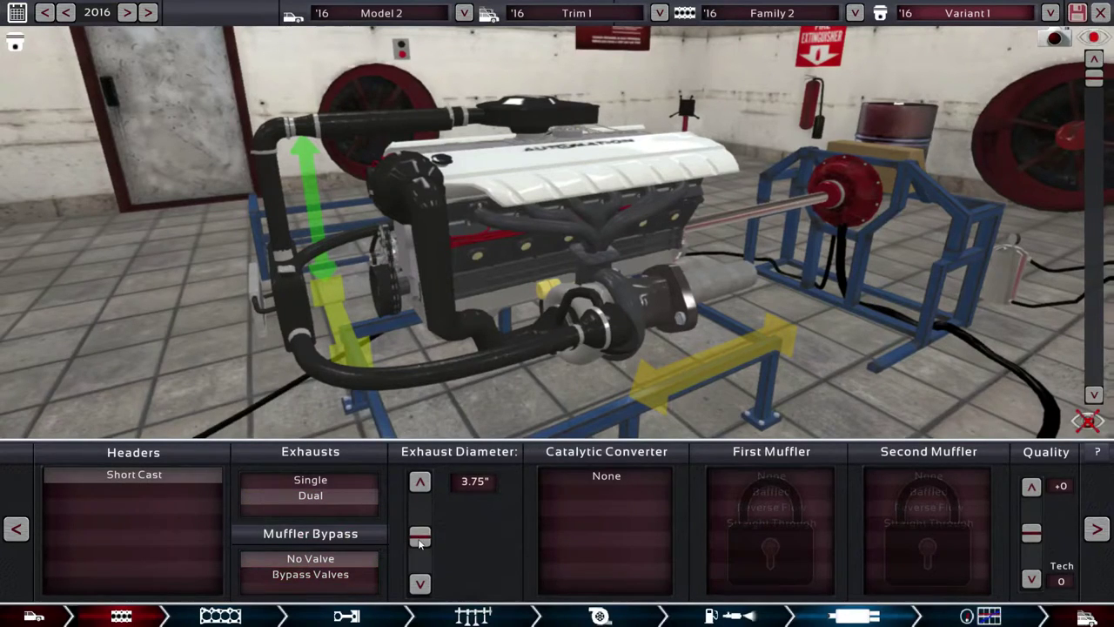
left_click_drag(419, 537, 420, 500)
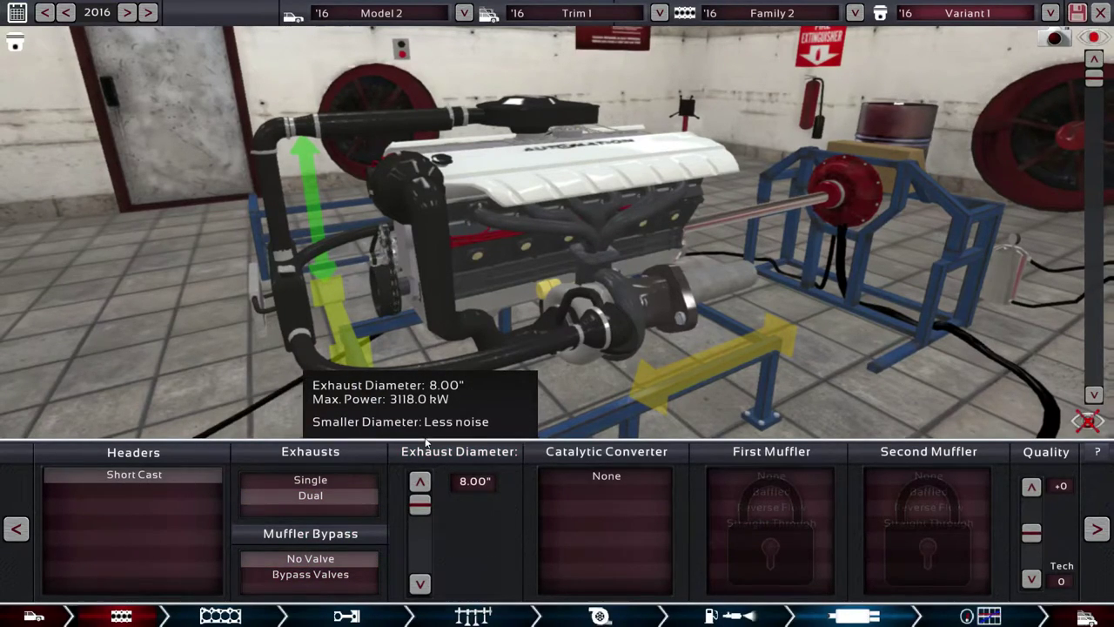
left_click(606, 475)
left_click(771, 477)
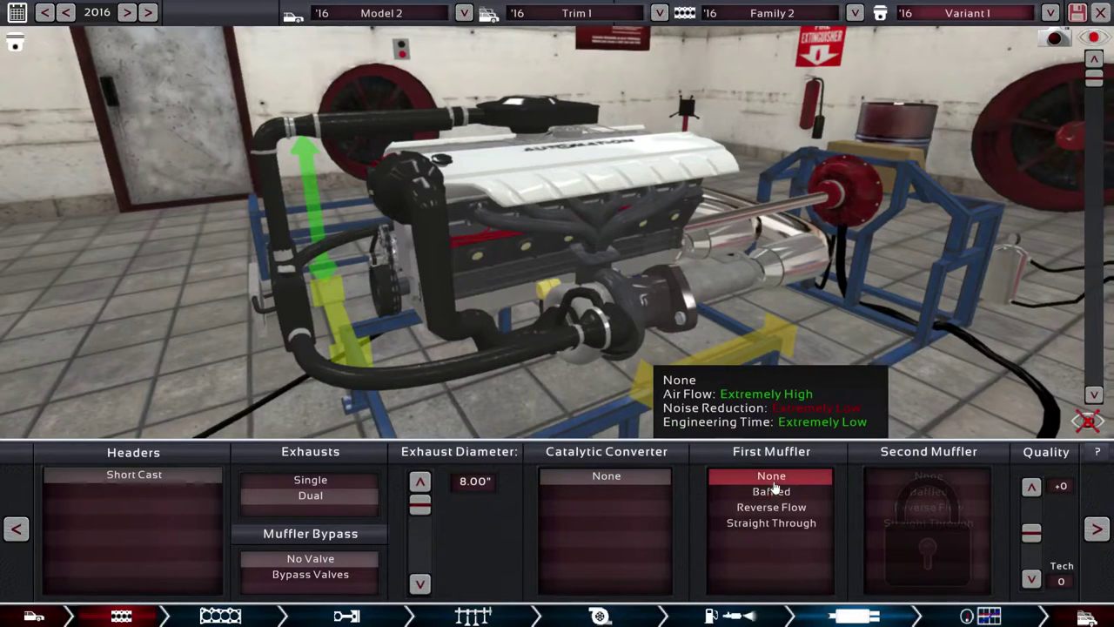
left_click(774, 479)
left_click(928, 476)
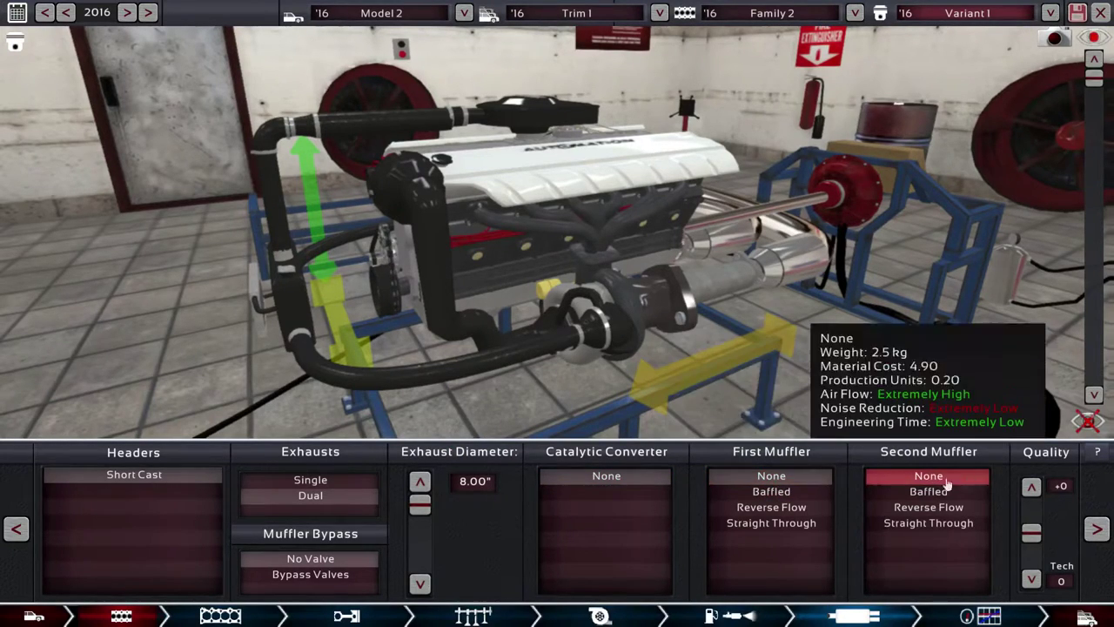
Compute the V12's test-bench statistics, then start it in Test Mode and rev it up.
left_click(1098, 530)
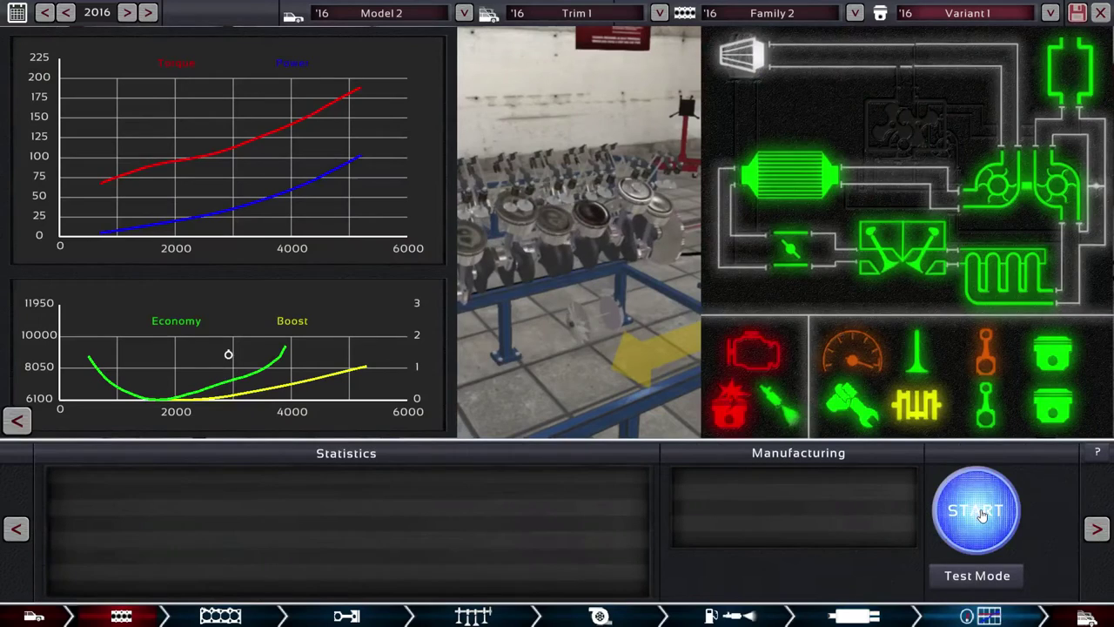
left_click(980, 513)
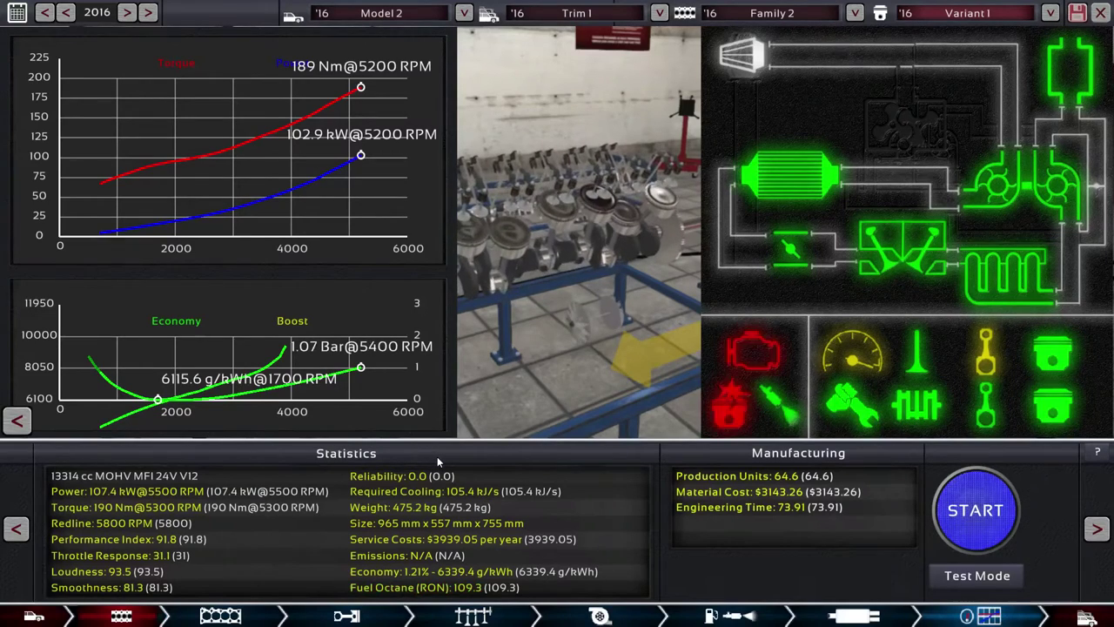
left_click(977, 575)
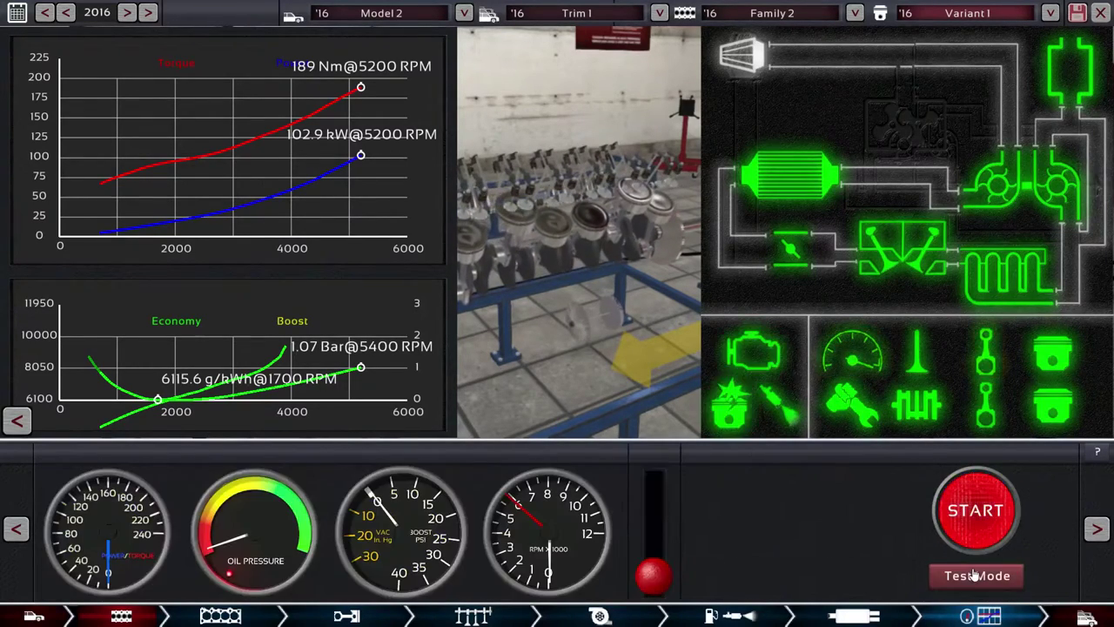
left_click(976, 510)
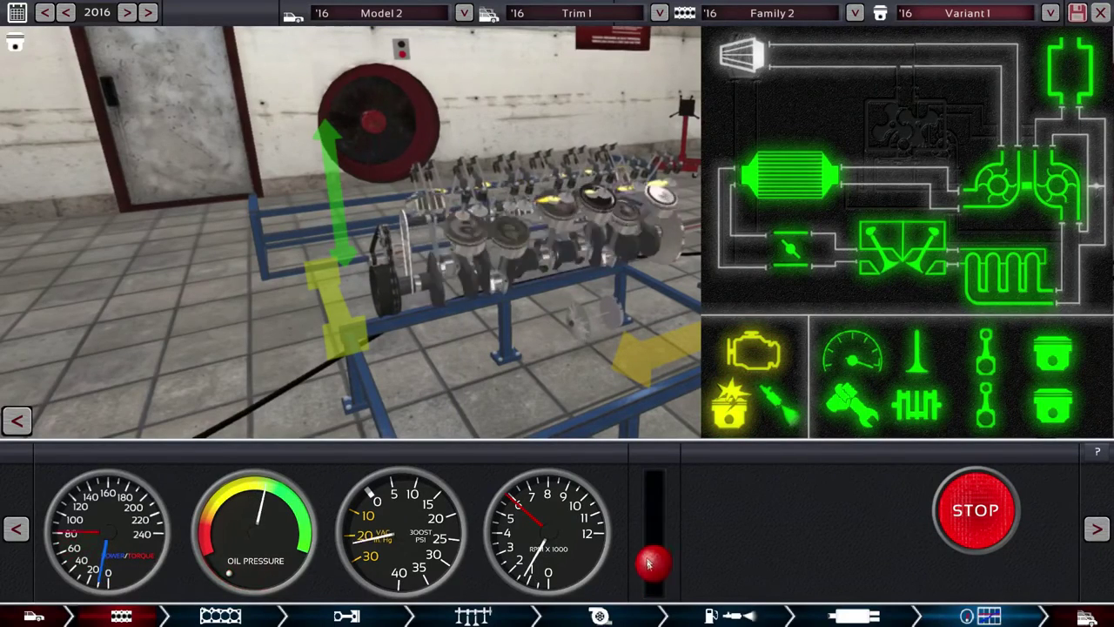
mouse_move(649, 572)
left_mouse_down()
mouse_move(653, 487)
mouse_move(655, 557)
left_mouse_up()
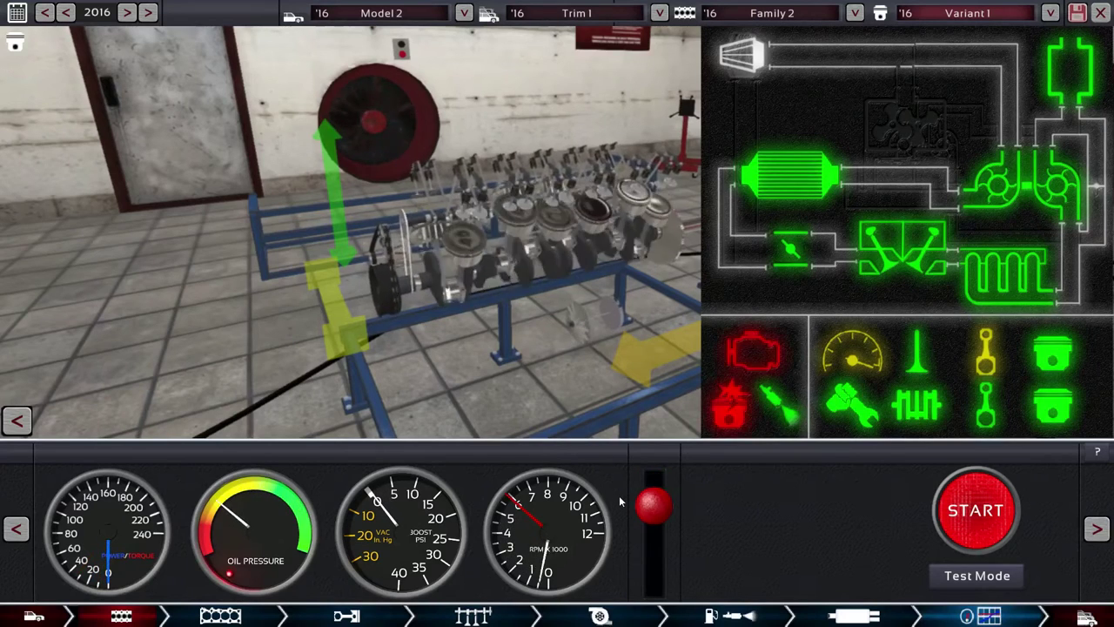
Lower the engine's compression ratio to 6.0:1.
left_click(598, 616)
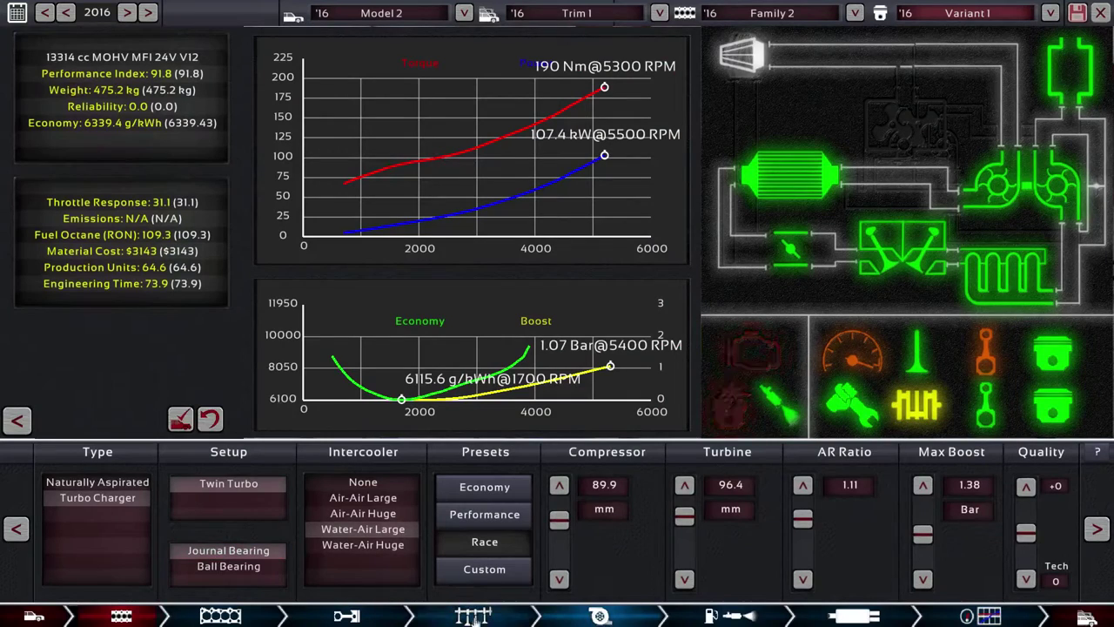
left_click(15, 529)
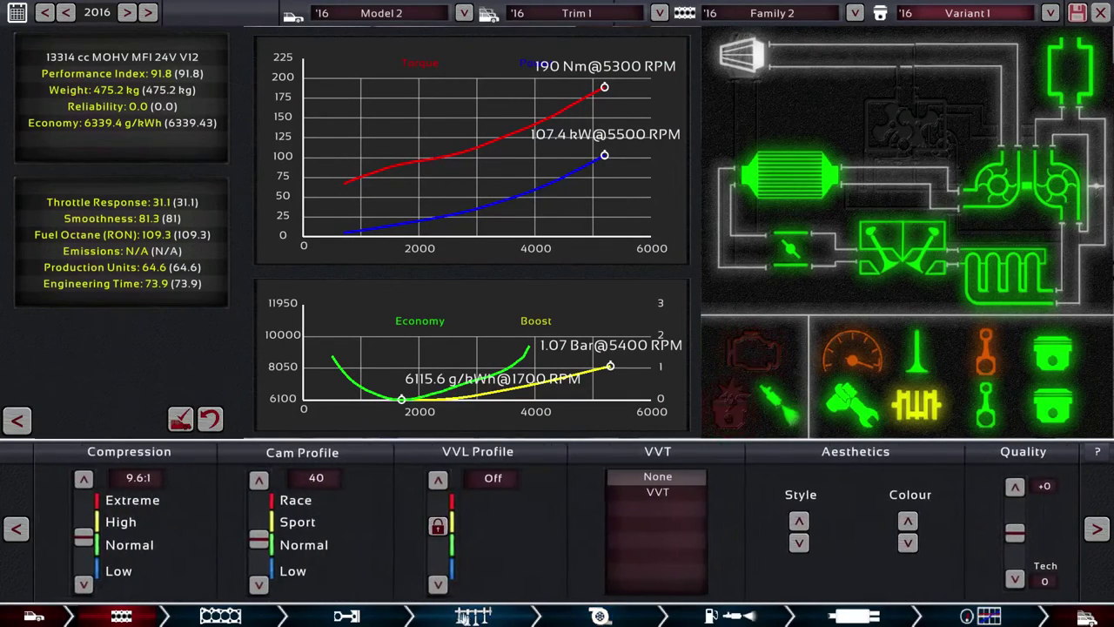
left_click_drag(84, 535, 79, 589)
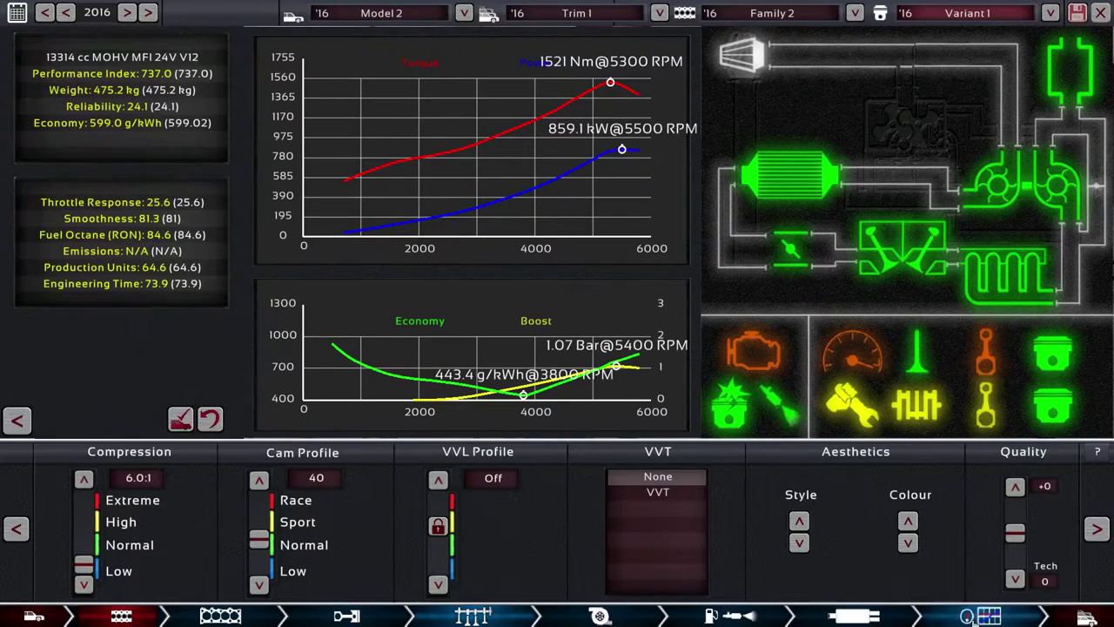
Restart the V12 on the test bench and rev it with the throttle.
left_click(857, 616)
left_click(953, 518)
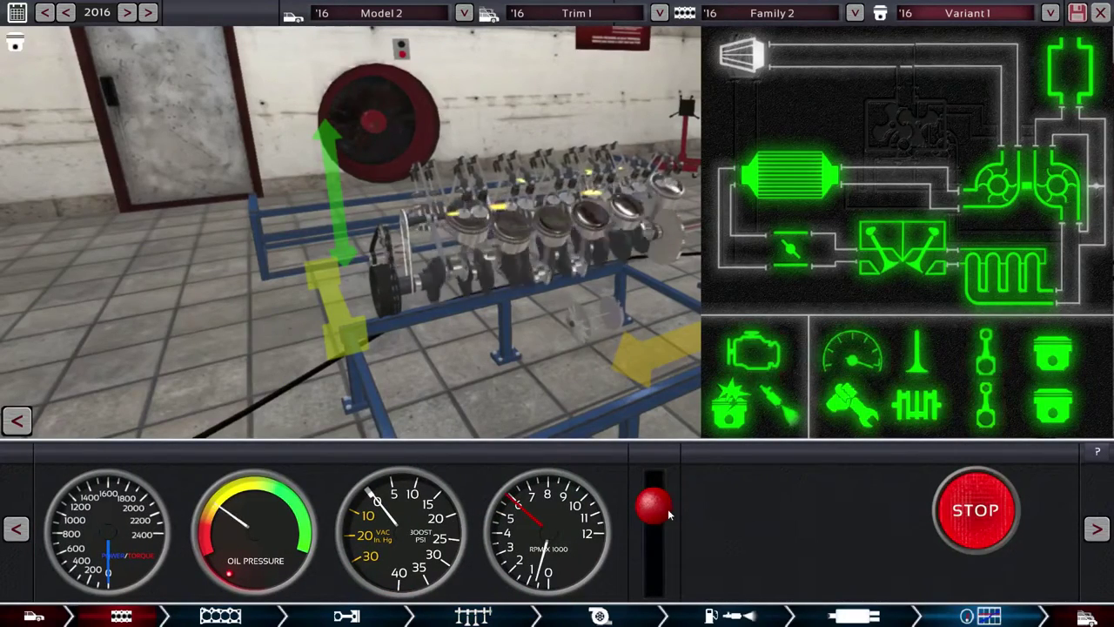
left_click_drag(653, 501, 648, 510)
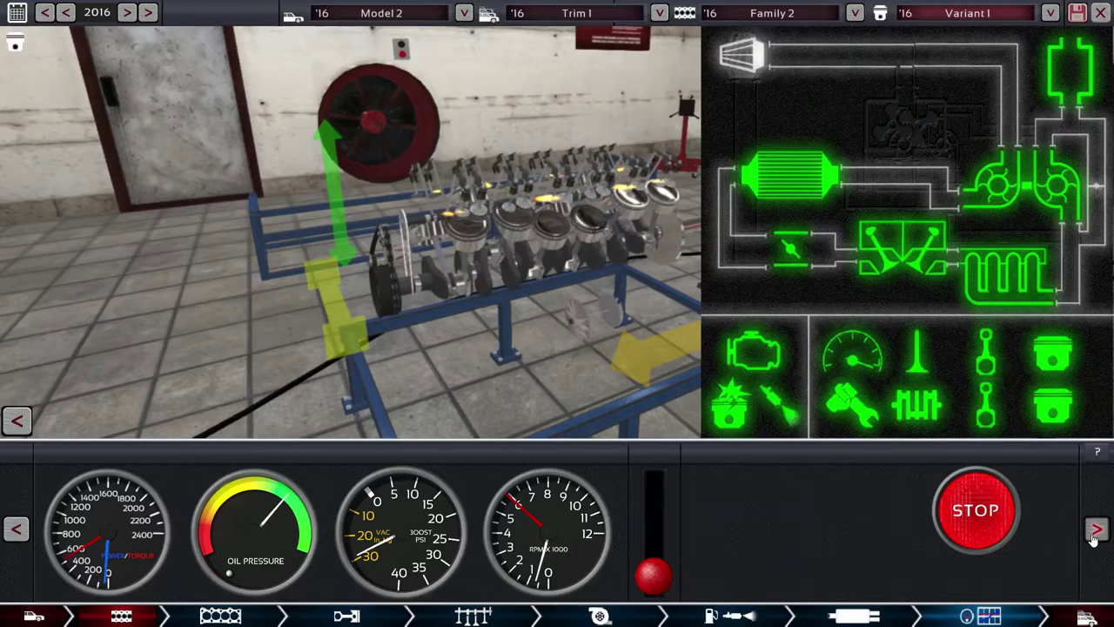
Choose a manual single-clutch gearbox with six gear ratios.
left_click(1093, 533)
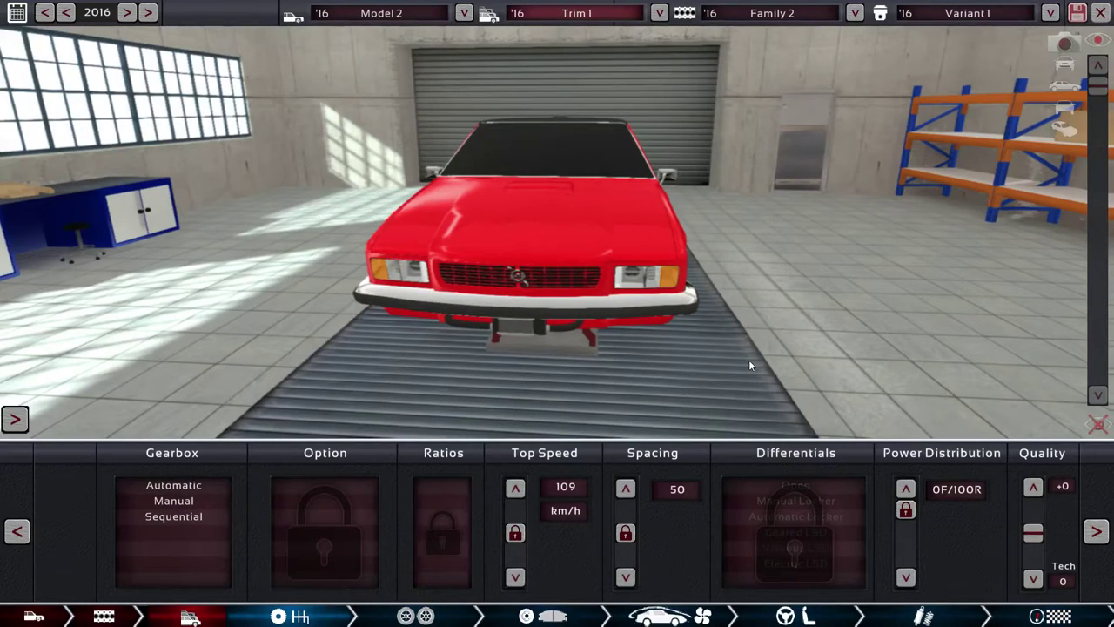
left_click(174, 501)
left_click(324, 485)
left_click(443, 500)
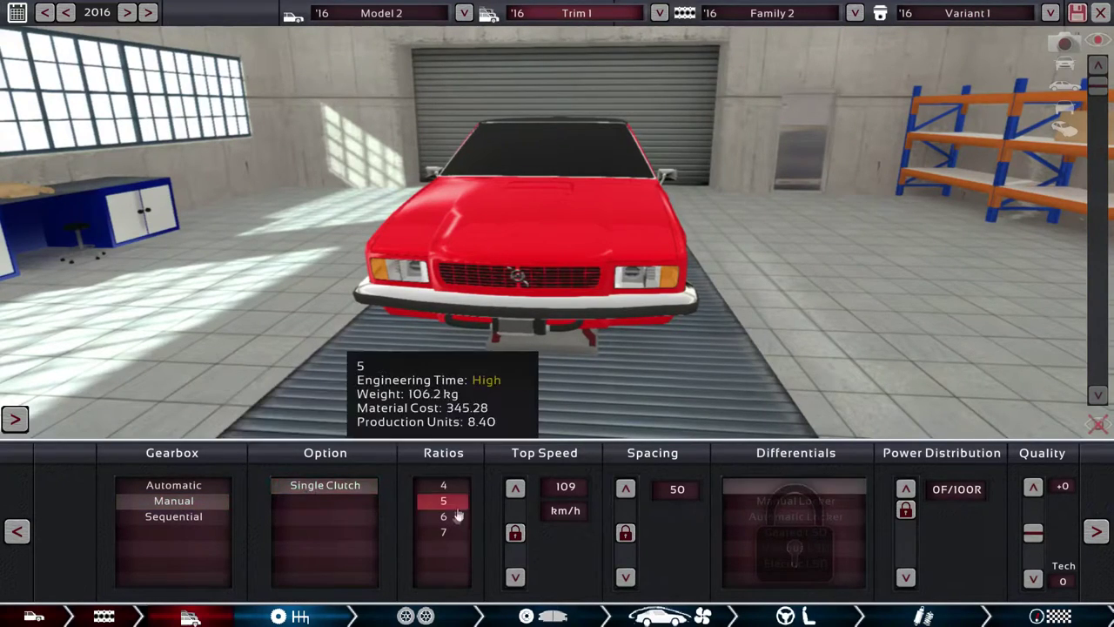
left_click(444, 532)
left_click(444, 516)
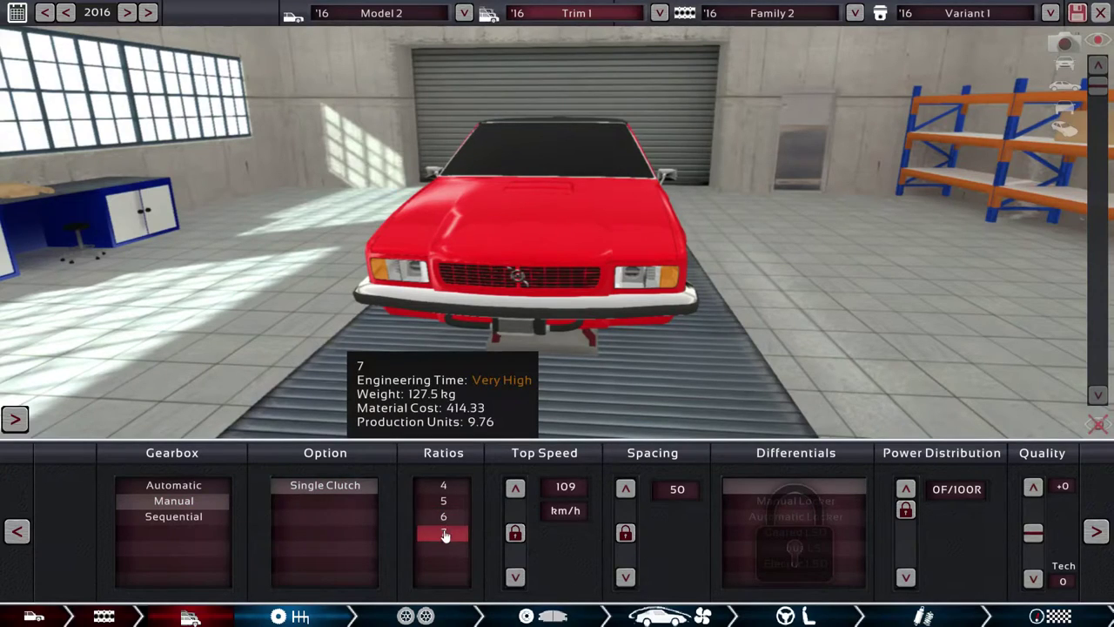
left_click(446, 517)
left_click(446, 517)
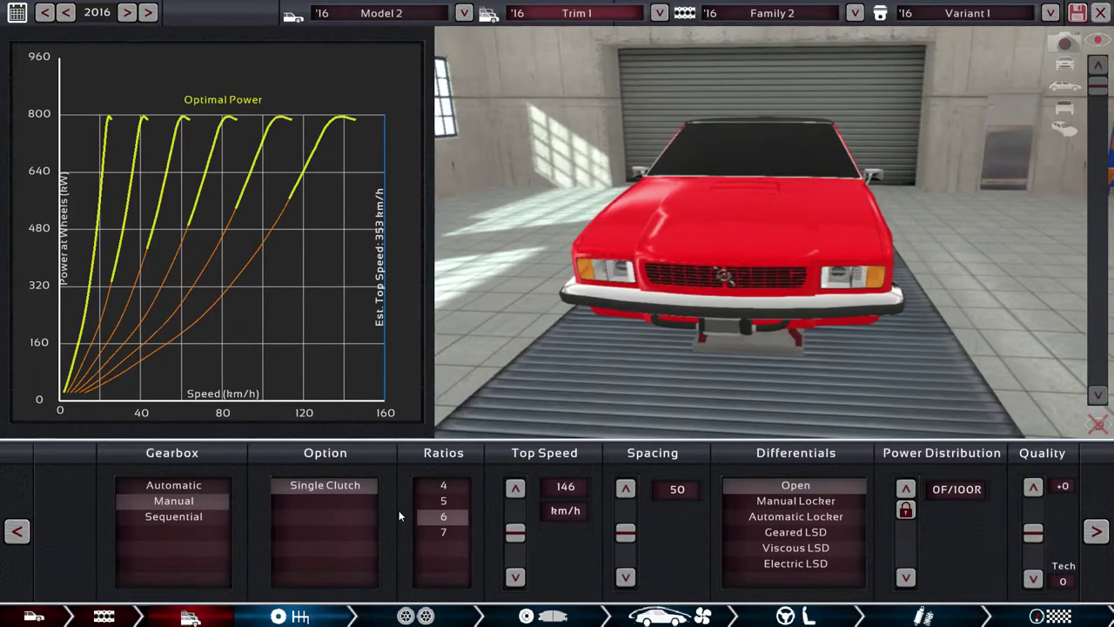
Gear the top speed up to 390 km/h and fit a geared limited-slip differential.
left_click_drag(516, 533, 509, 517)
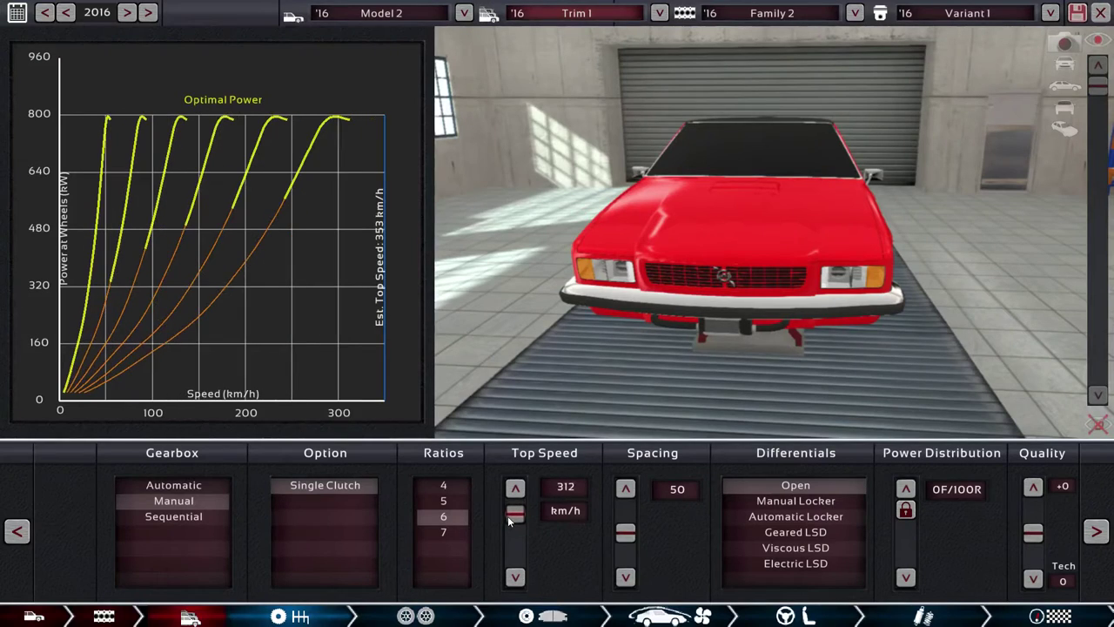
left_click_drag(510, 518, 510, 516)
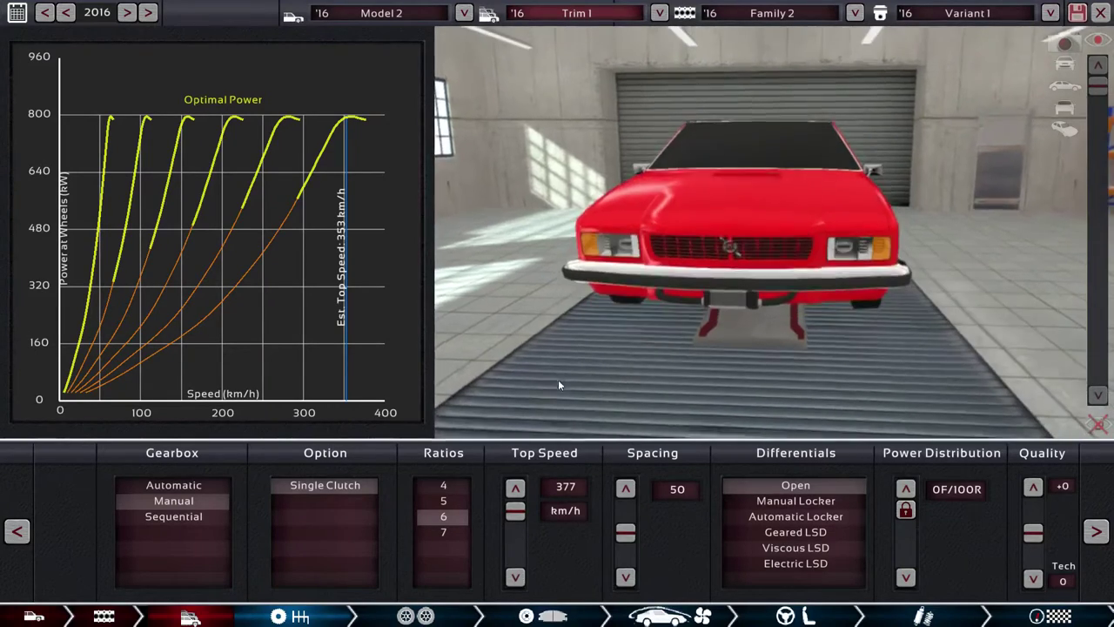
mouse_move(558, 379)
left_mouse_down()
mouse_move(513, 358)
mouse_move(650, 399)
left_mouse_up()
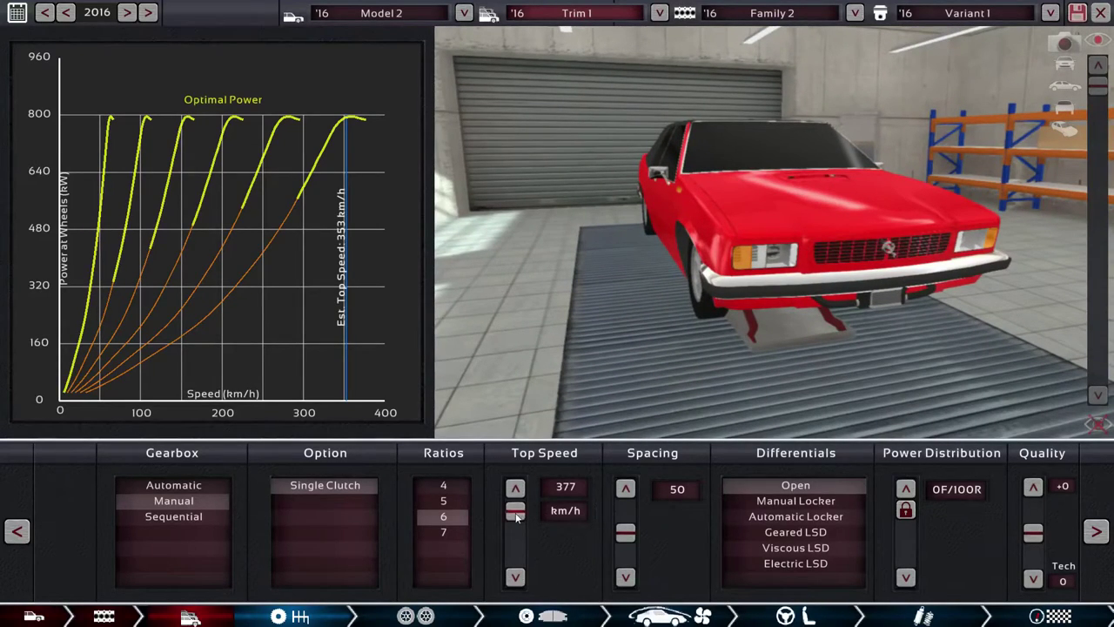
left_click_drag(515, 511, 515, 516)
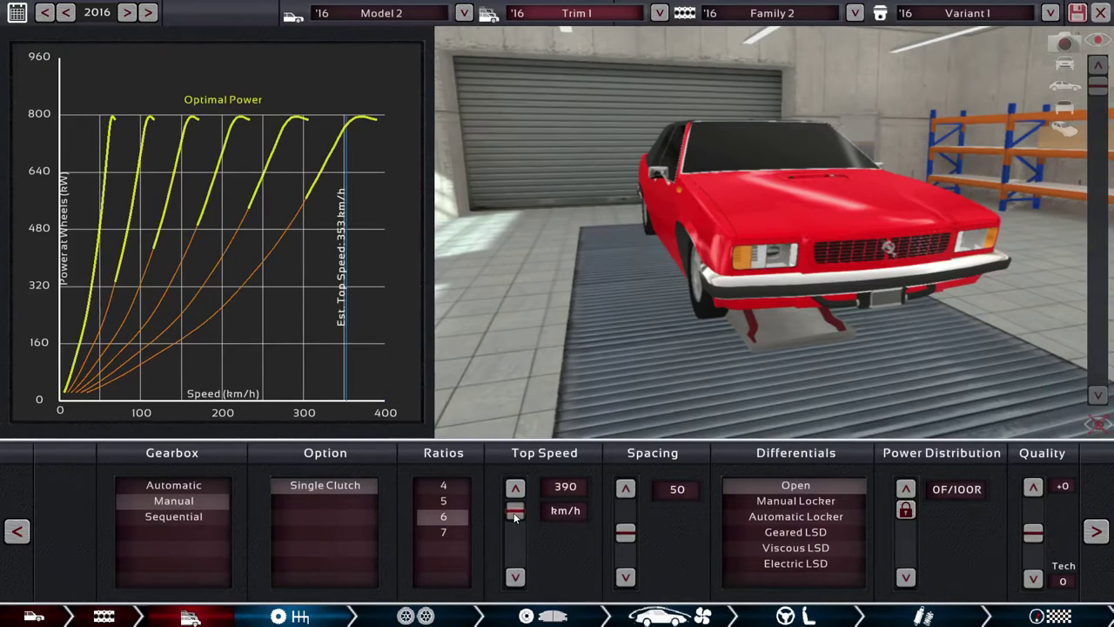
mouse_move(795, 500)
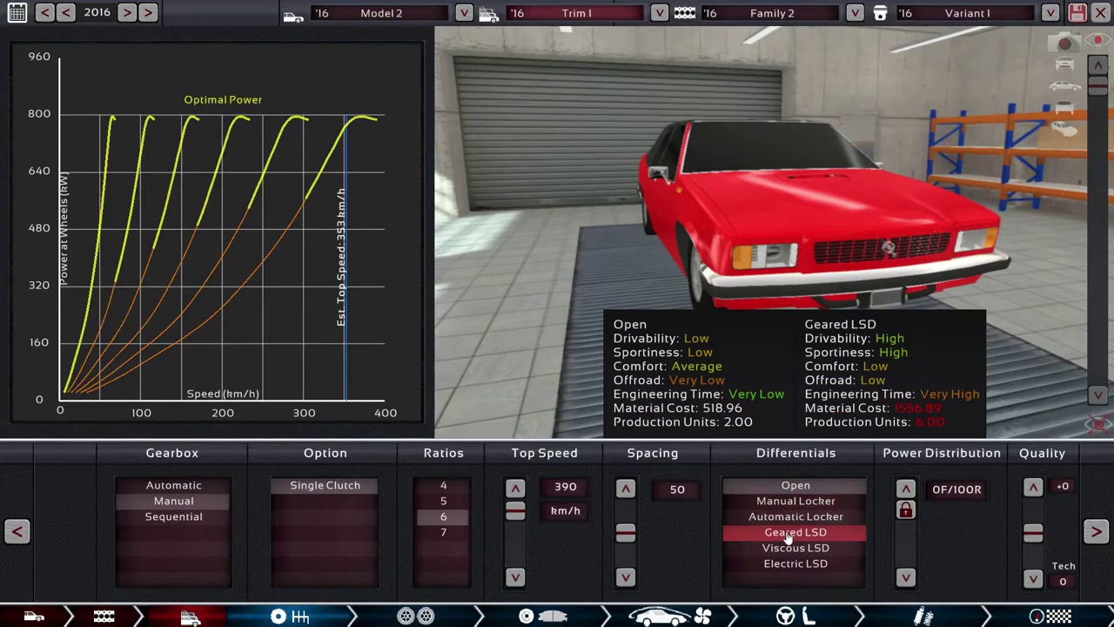
left_click(788, 537)
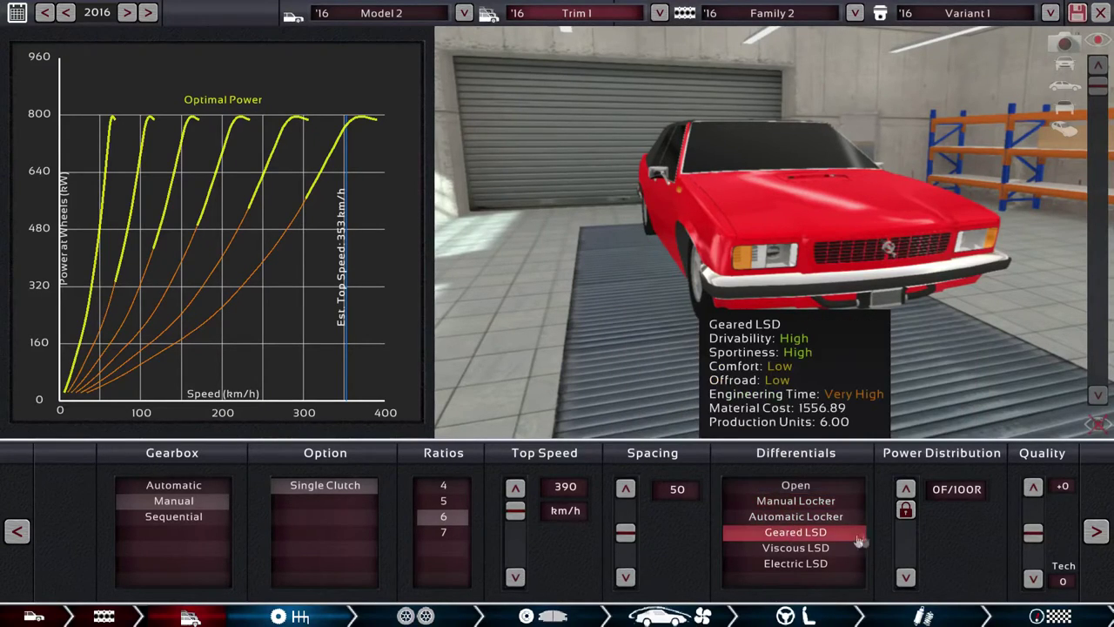
Switch the tyres to Semi Slicks.
left_click(1096, 531)
left_click(122, 532)
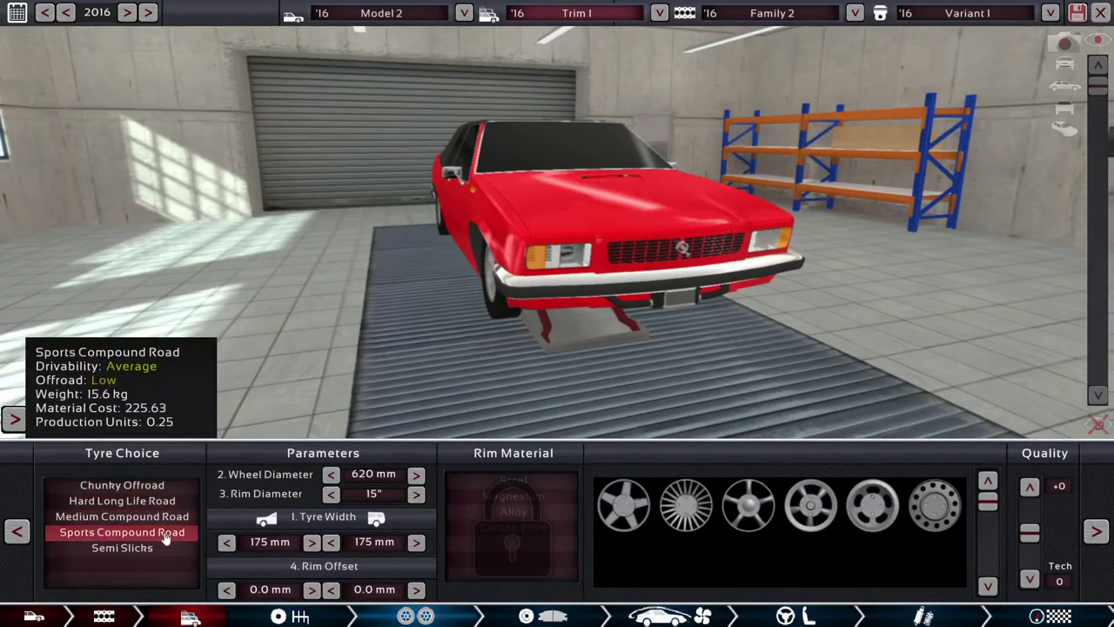
left_click(122, 548)
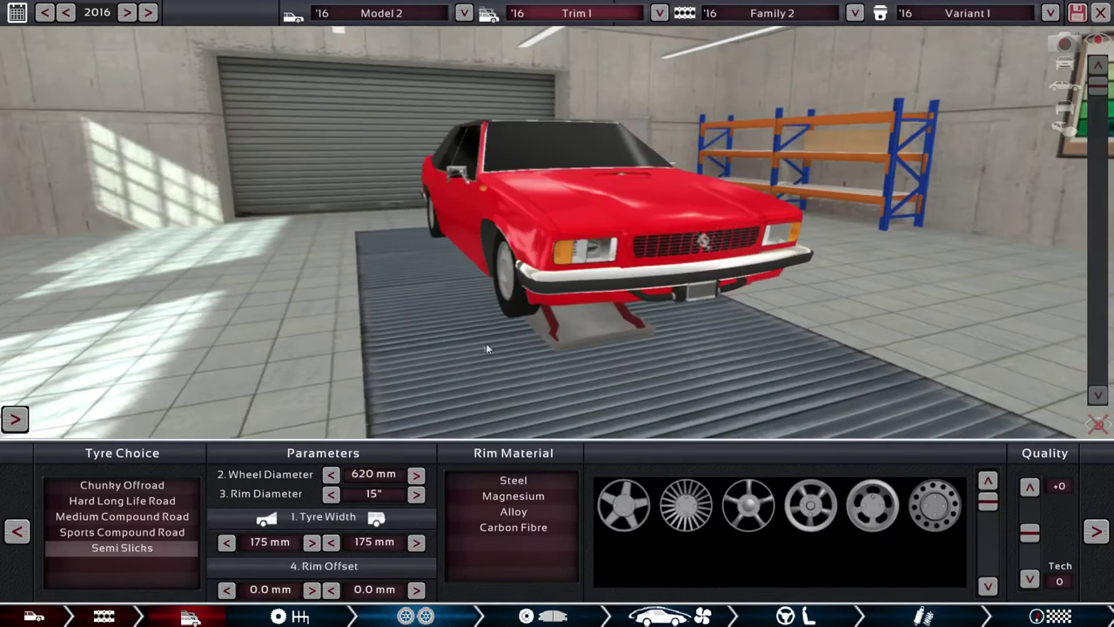
left_click_drag(486, 342, 655, 322)
mouse_move(416, 474)
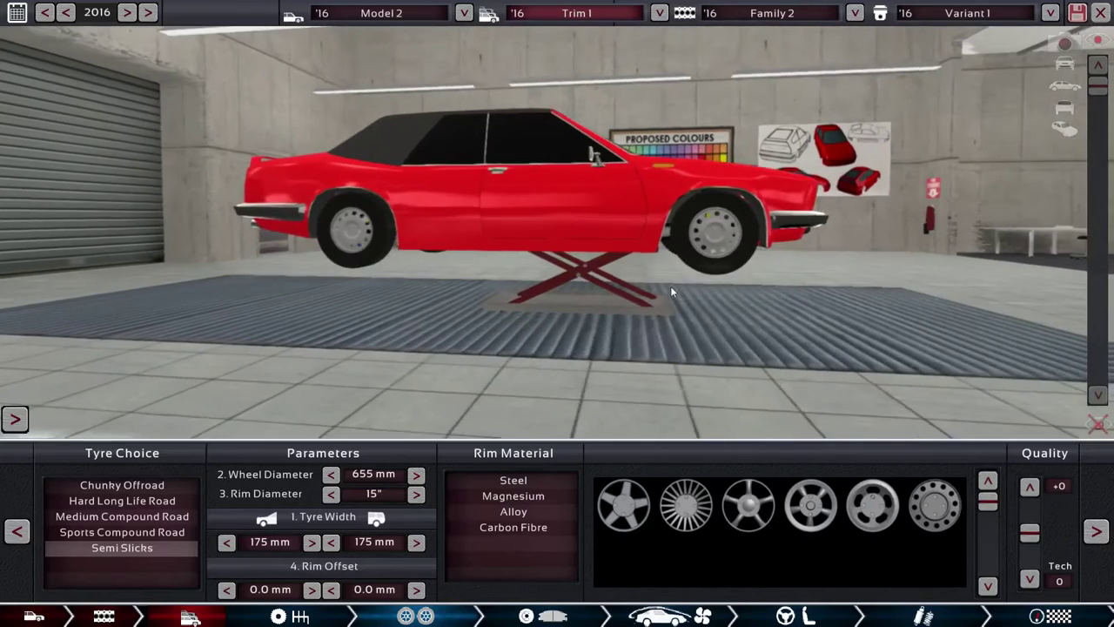
left_click_drag(539, 261, 610, 261)
Fit 17-inch five-spoke rims made of steel.
left_click(332, 494)
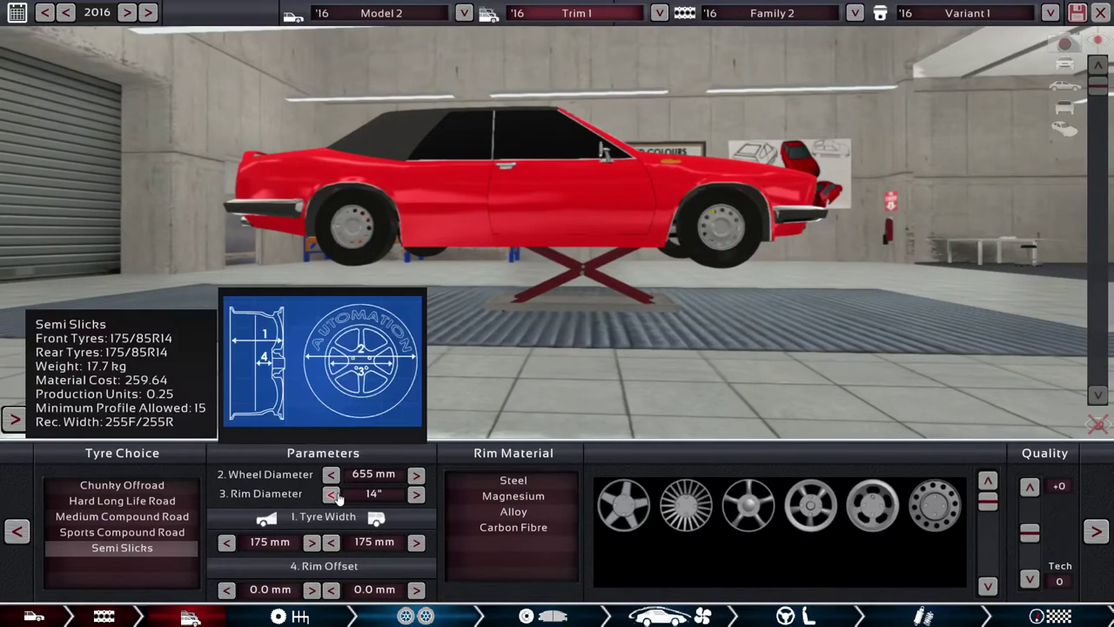
left_click(415, 493)
left_click(415, 494)
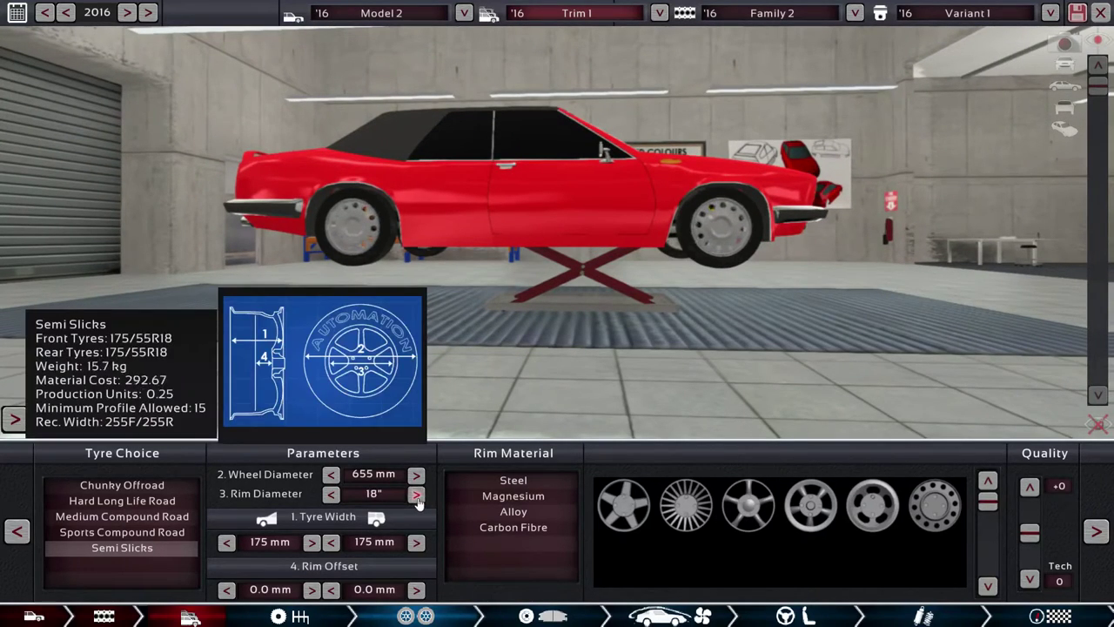
left_click(331, 493)
left_click_drag(444, 305, 782, 428)
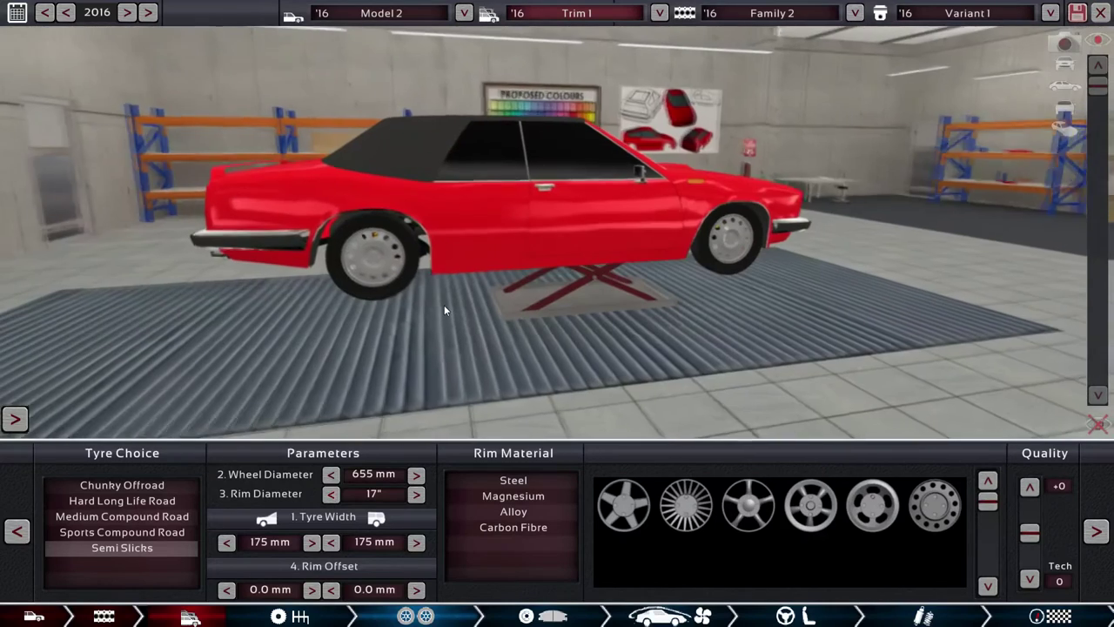
left_click(745, 508)
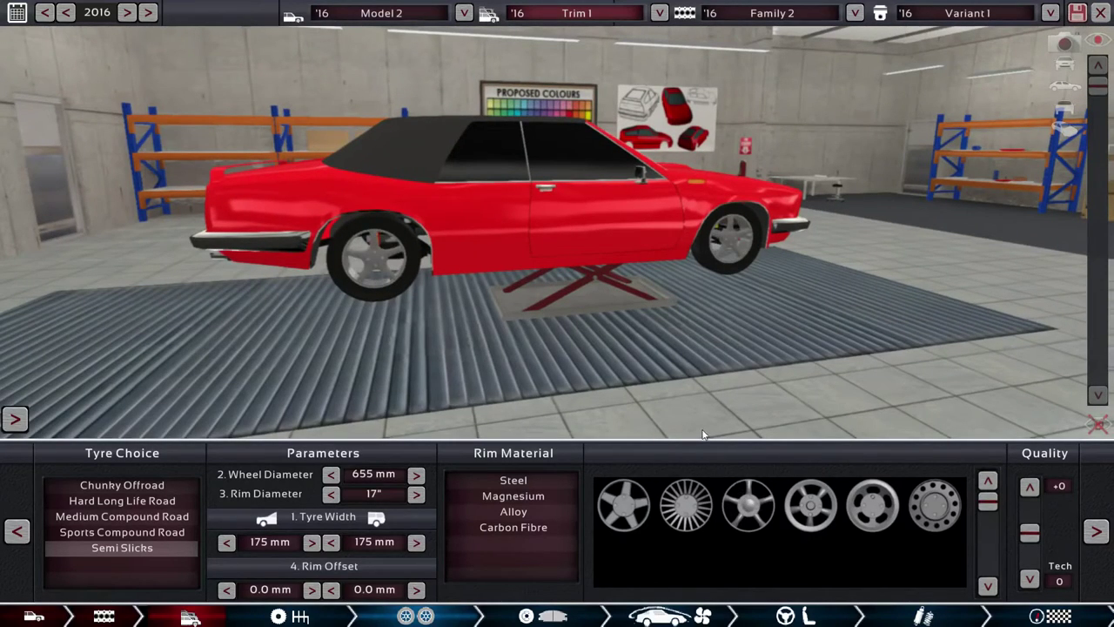
left_click(512, 479)
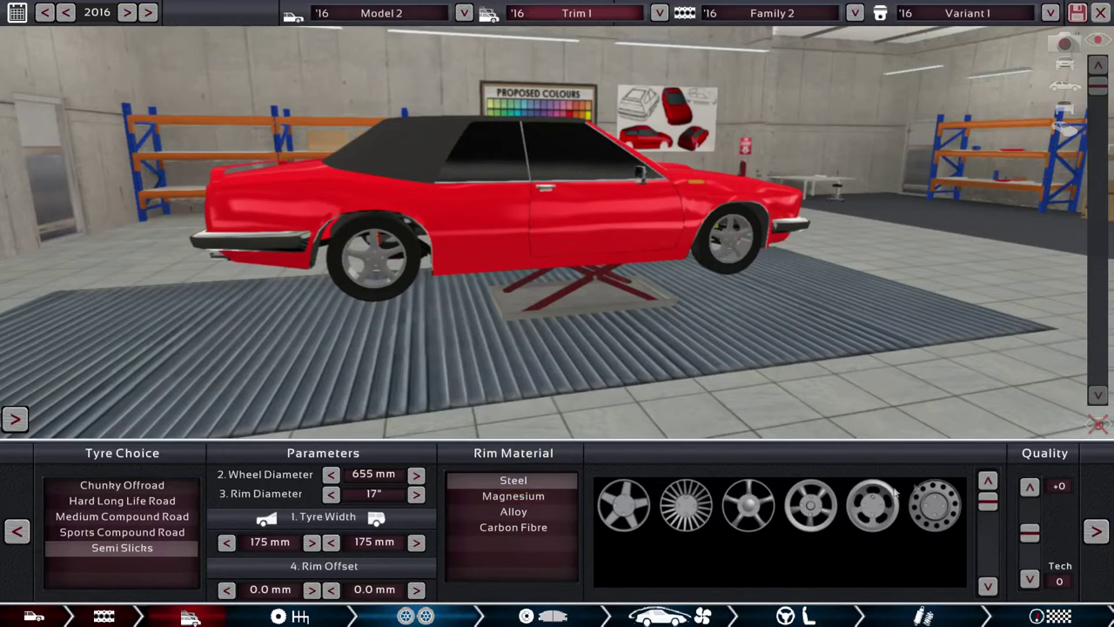
left_click(1098, 533)
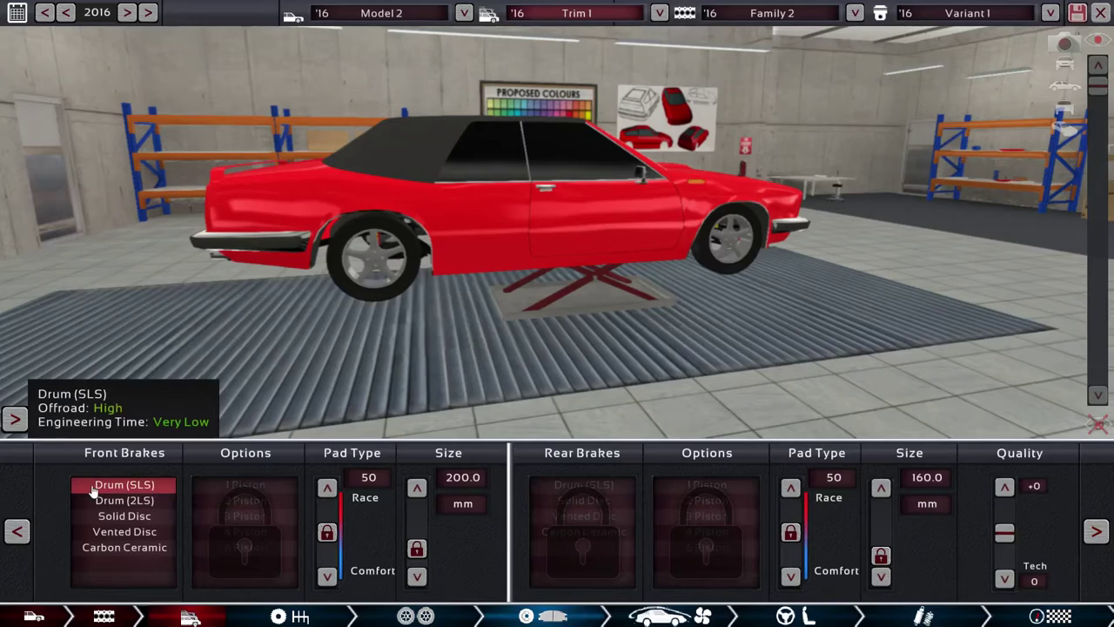
Fit six-piston solid disc brakes front and rear, with 350 mm discs.
left_click(124, 515)
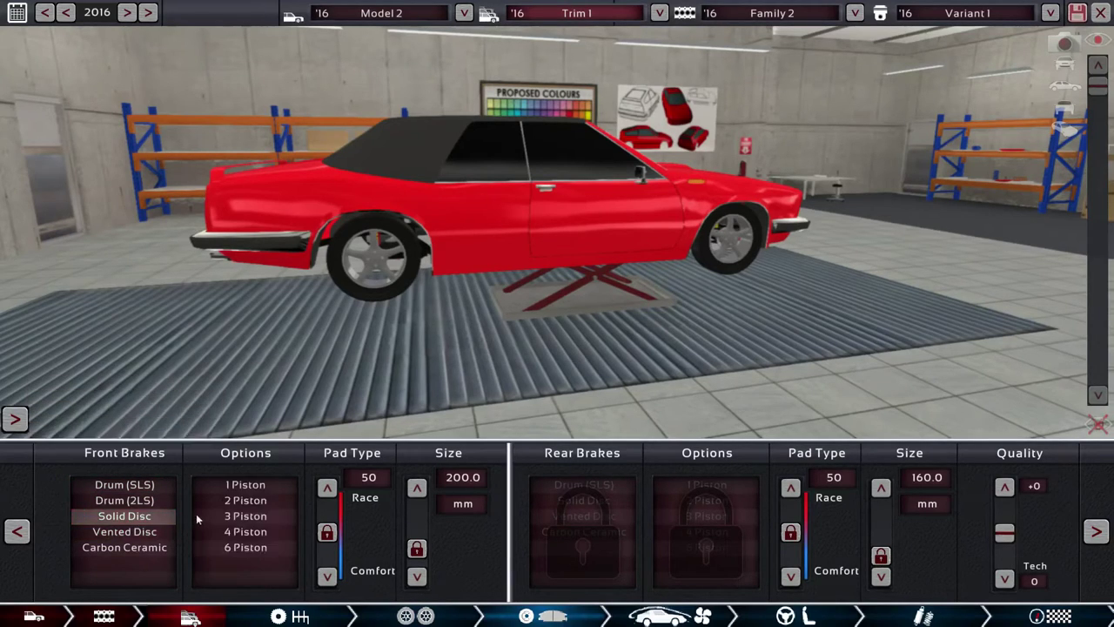
left_click(245, 515)
left_click(245, 547)
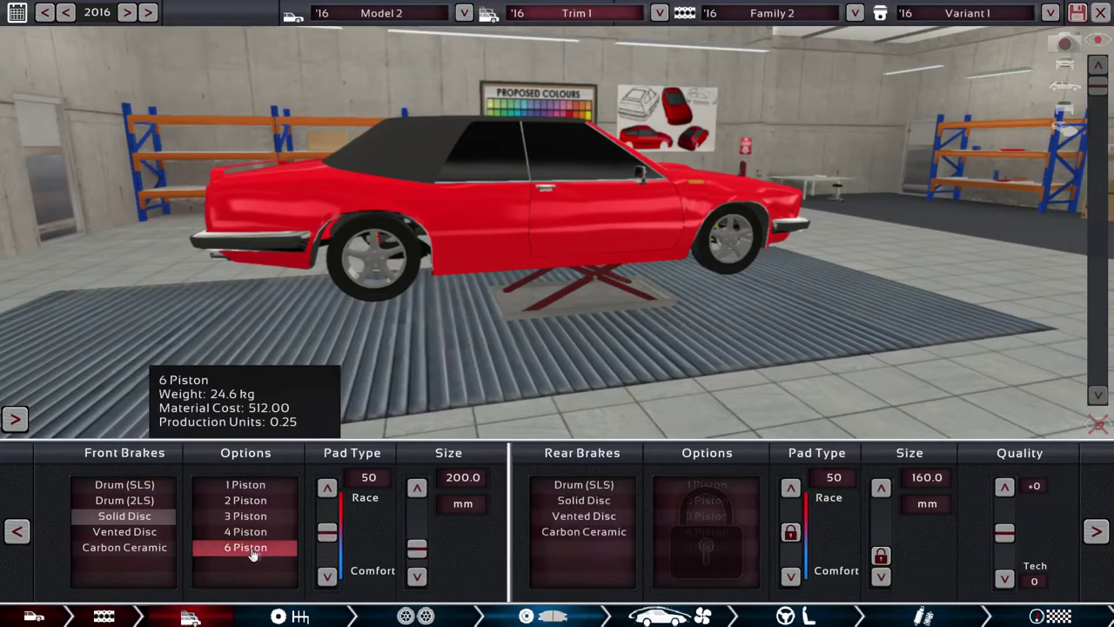
left_click(585, 501)
left_click(707, 548)
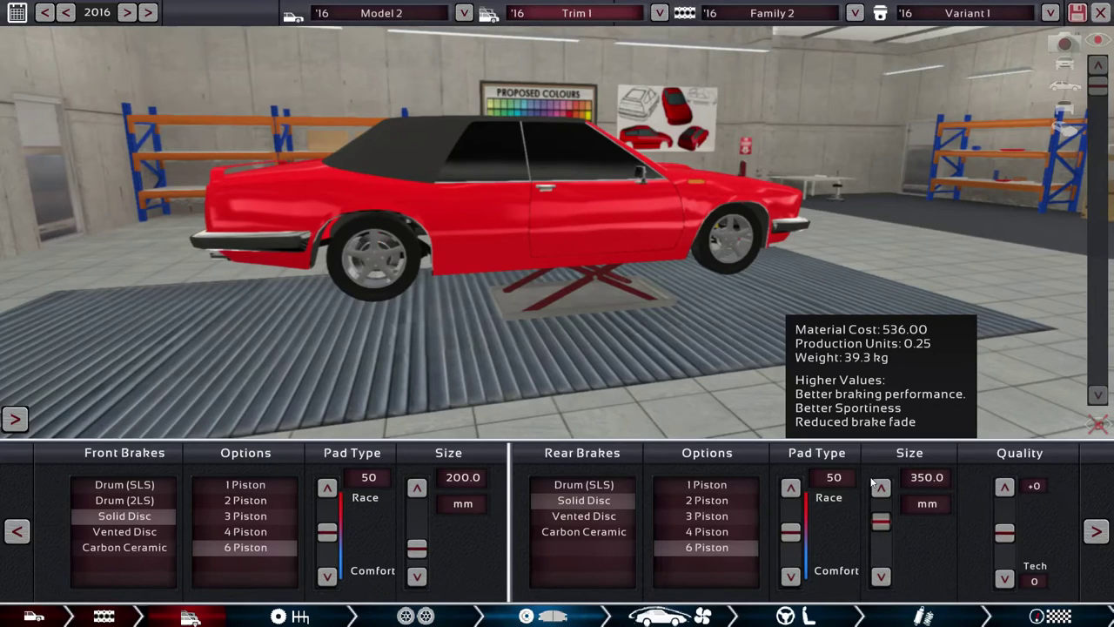
left_click(881, 576)
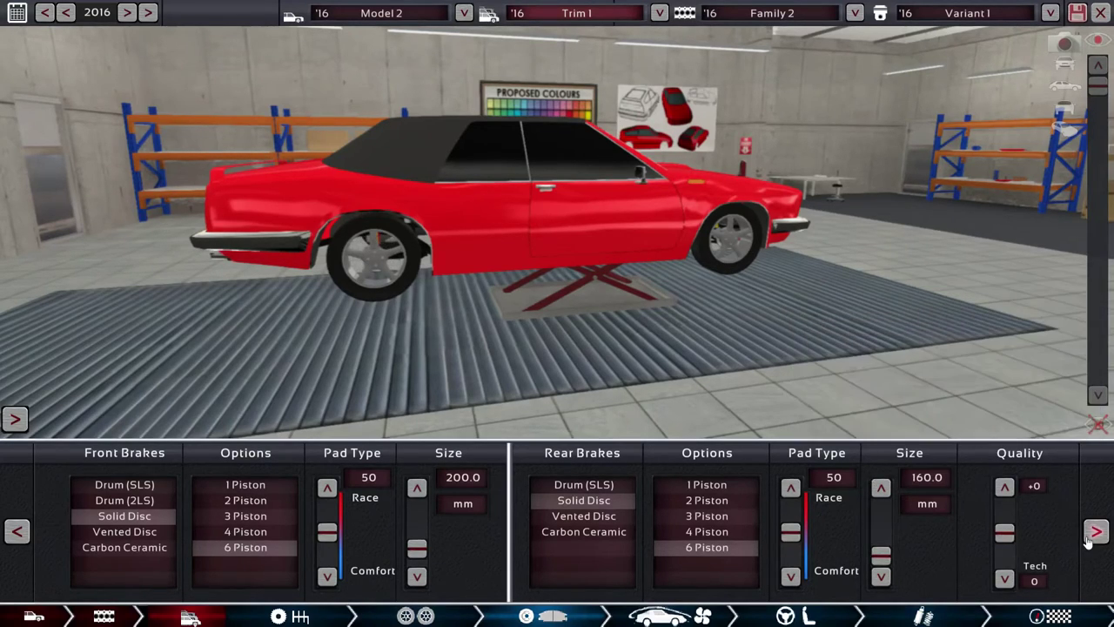
scroll(875, 521, "up", 1)
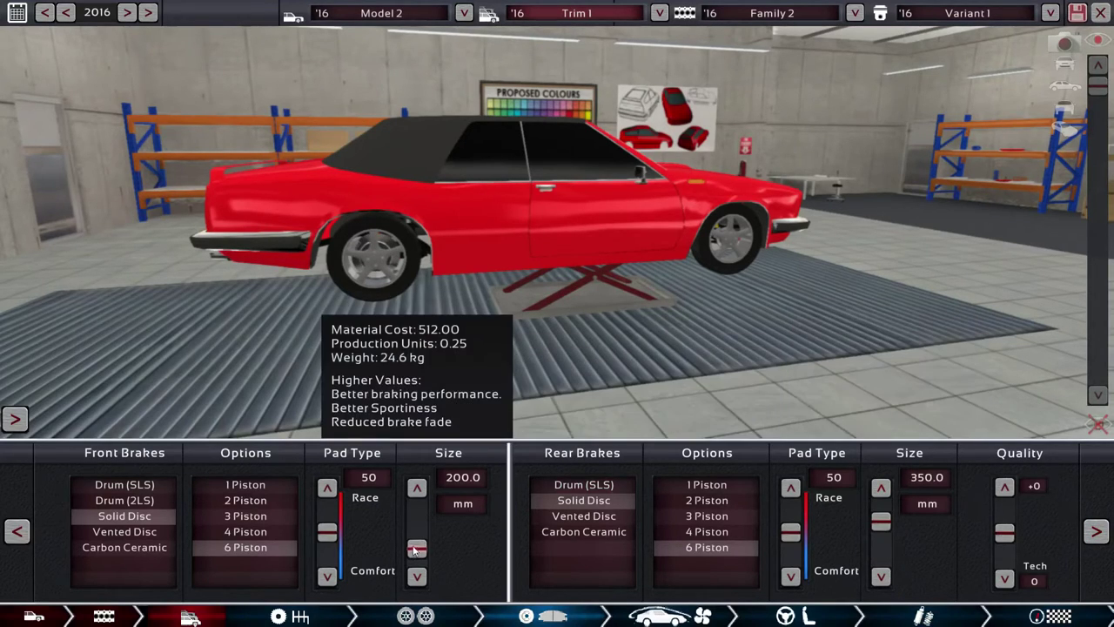
Fit the Downforce undertray and raise brake airflow to 112 kJ/s.
left_click(1095, 530)
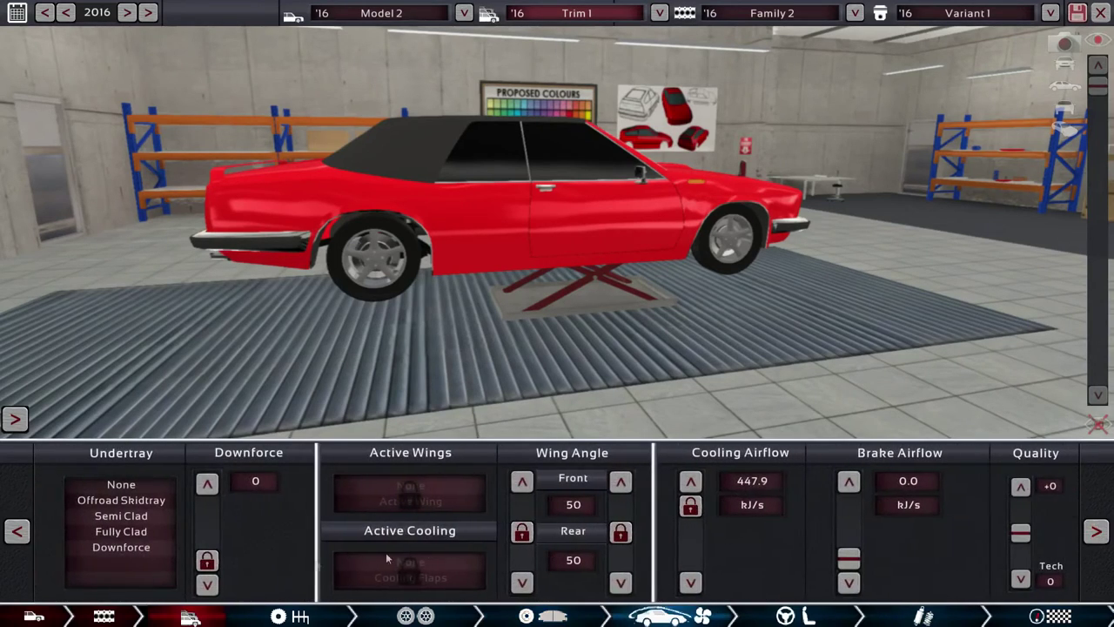
left_click(121, 531)
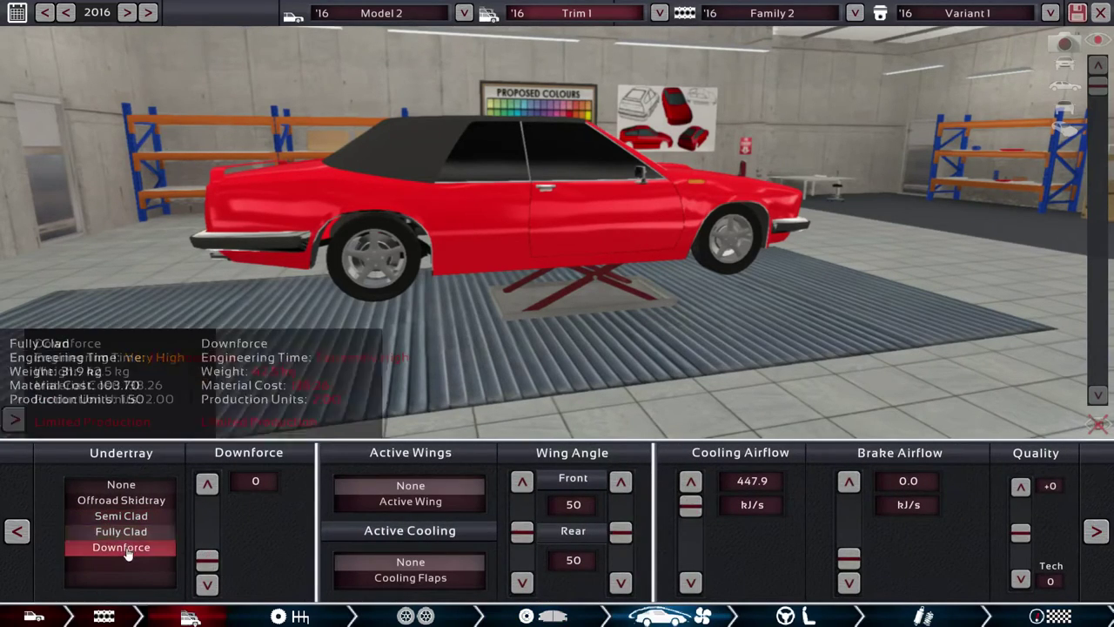
left_click(410, 501)
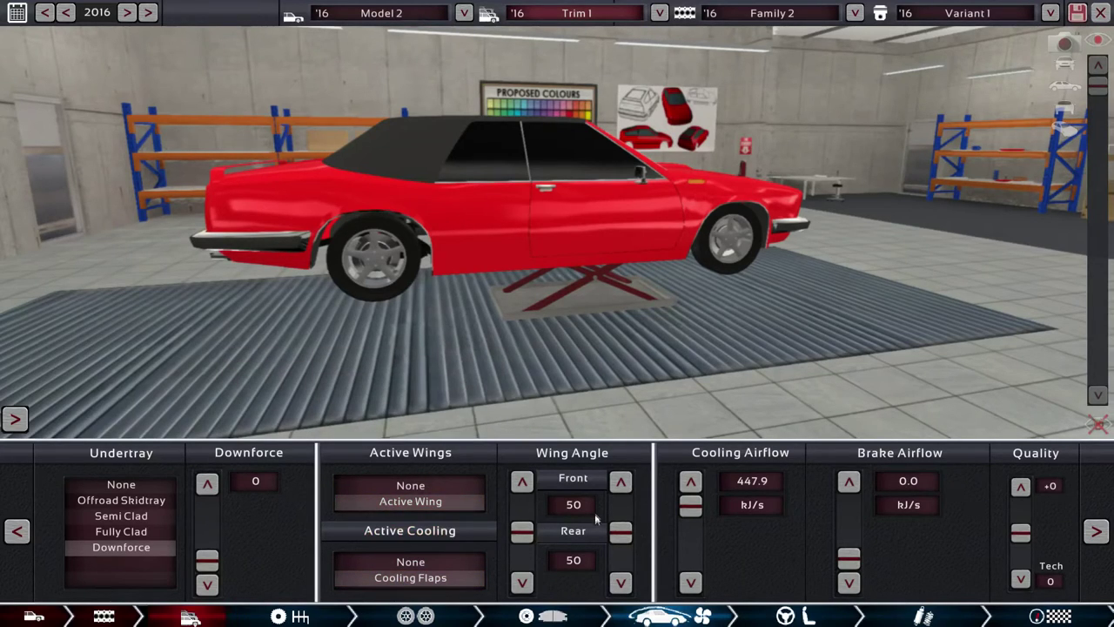
left_click_drag(849, 561, 853, 553)
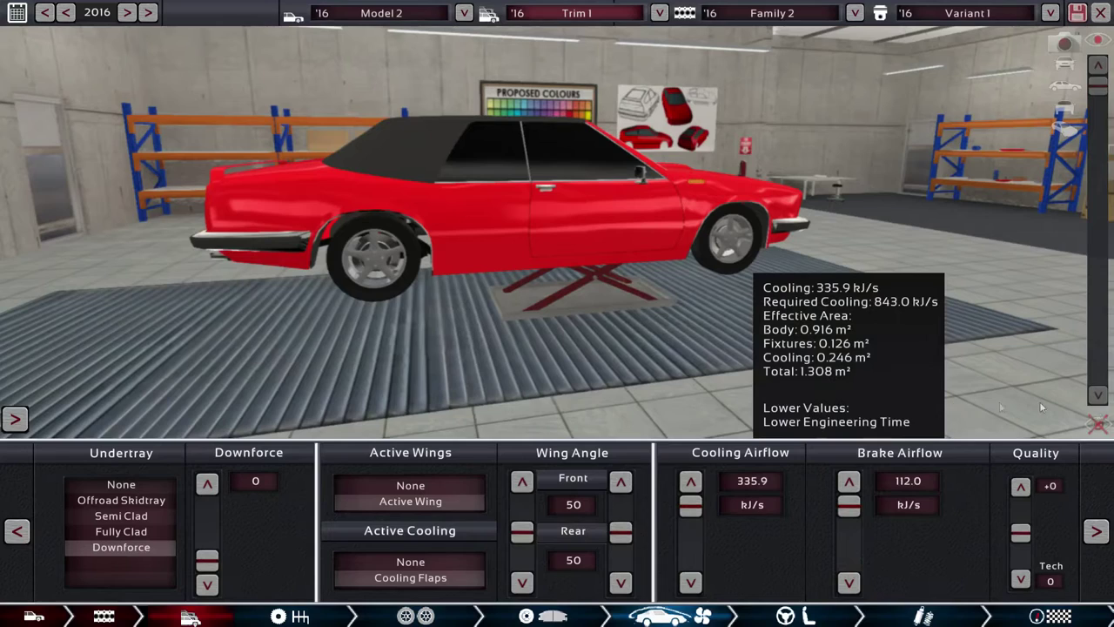
Choose two seats, the Basic interior and Basic Infotainment.
left_click(1095, 533)
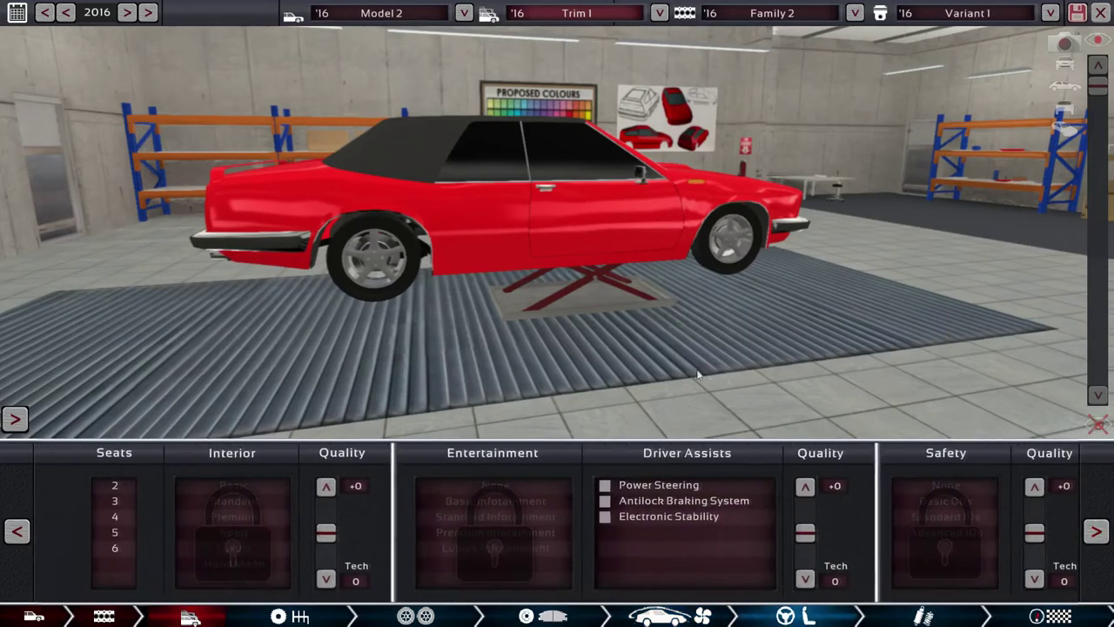
left_click(108, 505)
left_click(108, 489)
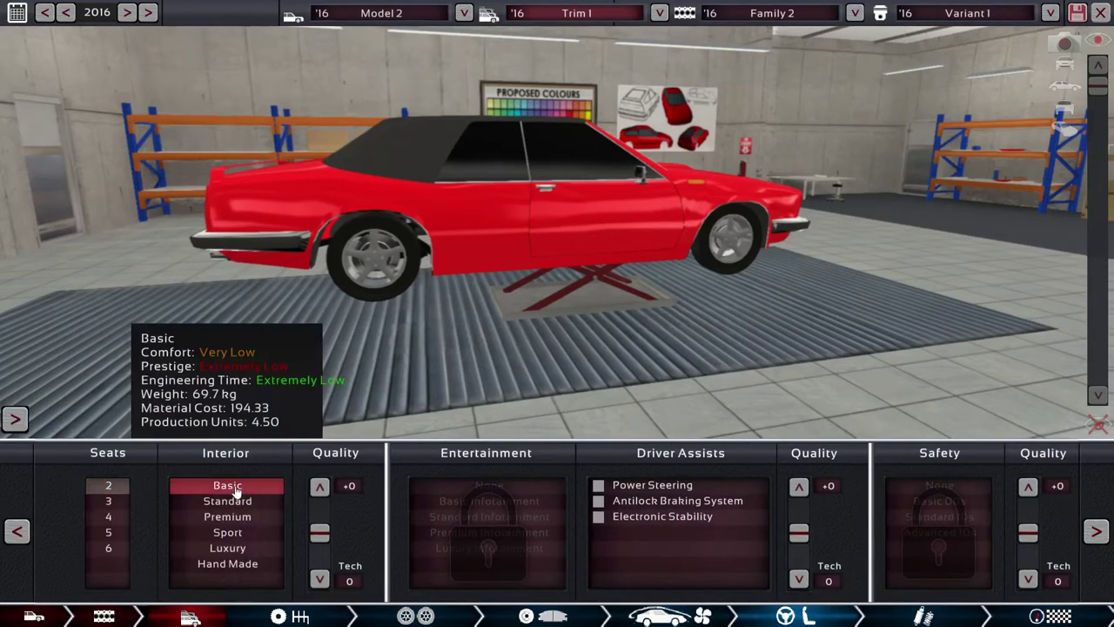
left_click(228, 485)
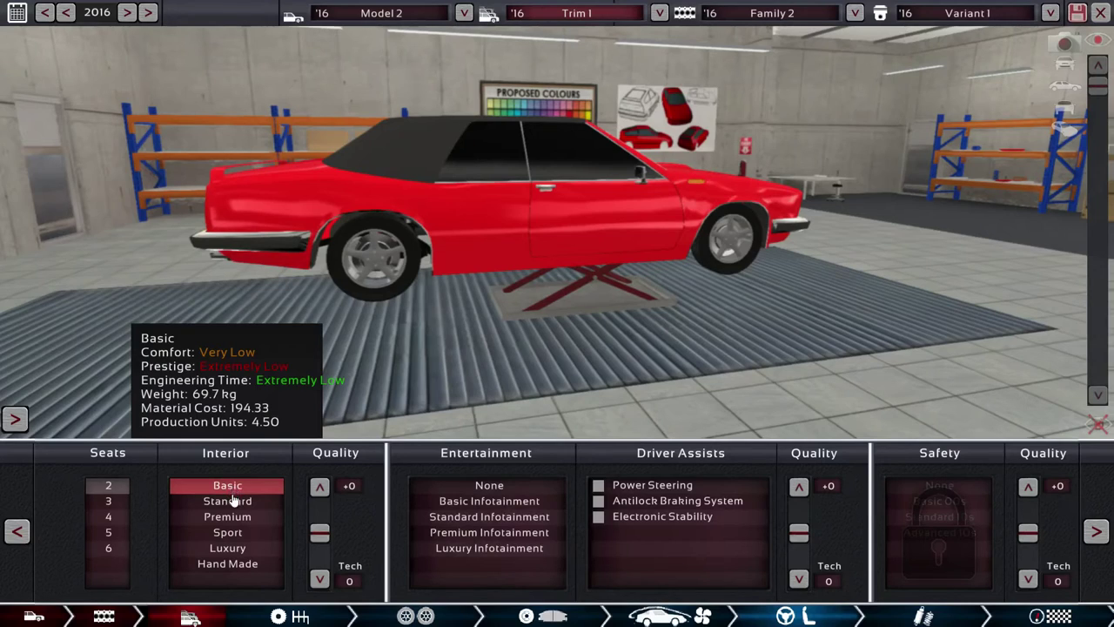
left_click(489, 485)
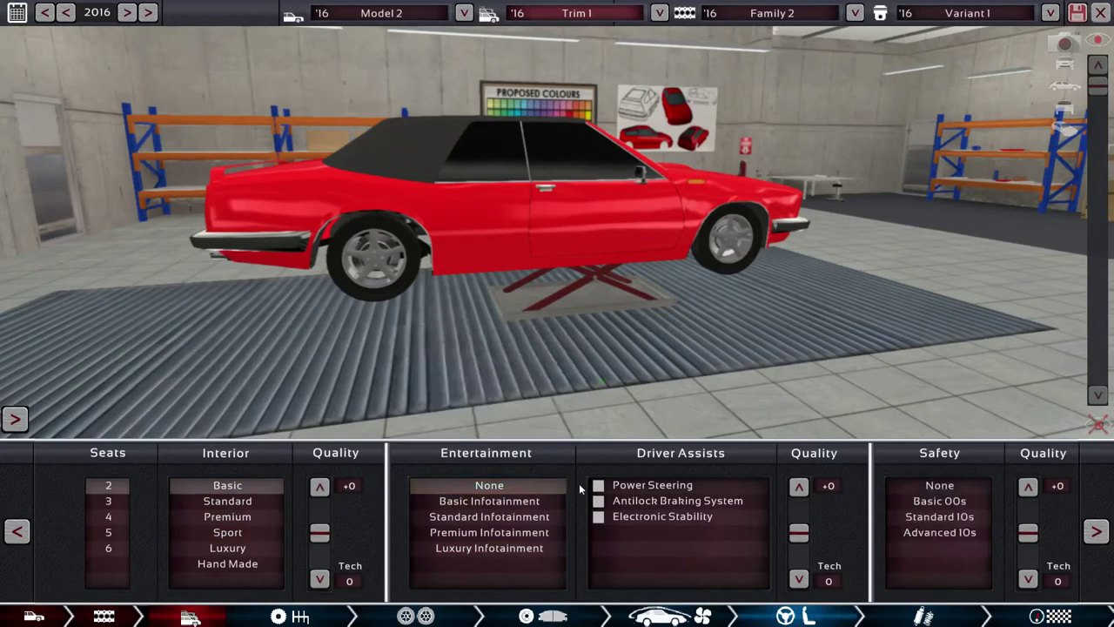
left_click(489, 501)
Add power steering, ABS and stability control, plus the Standard safety package.
left_click(599, 485)
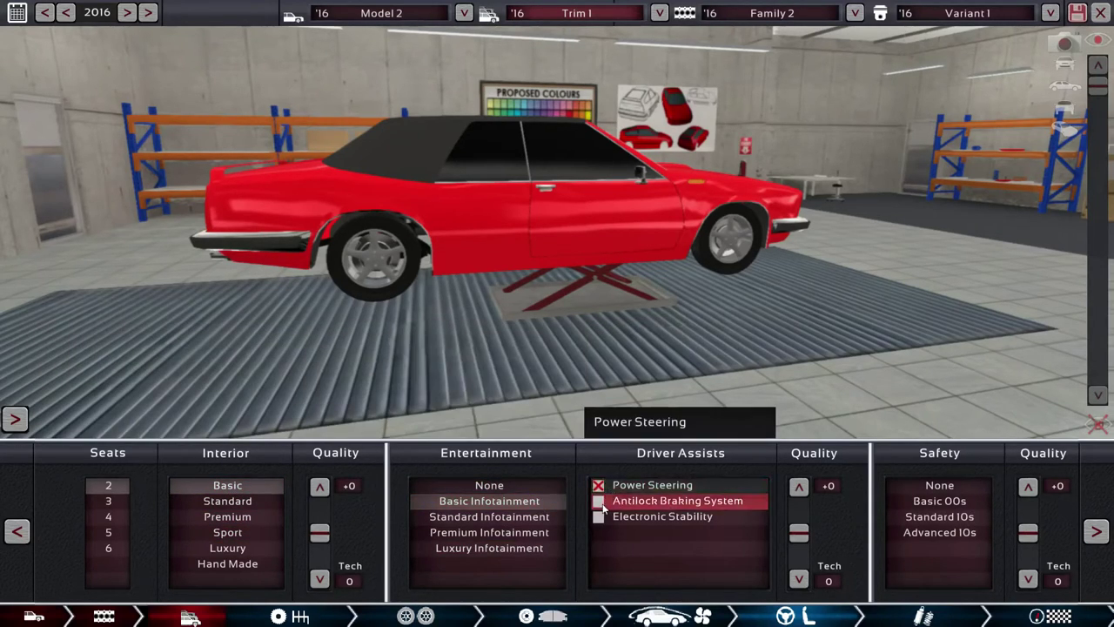
left_click(599, 501)
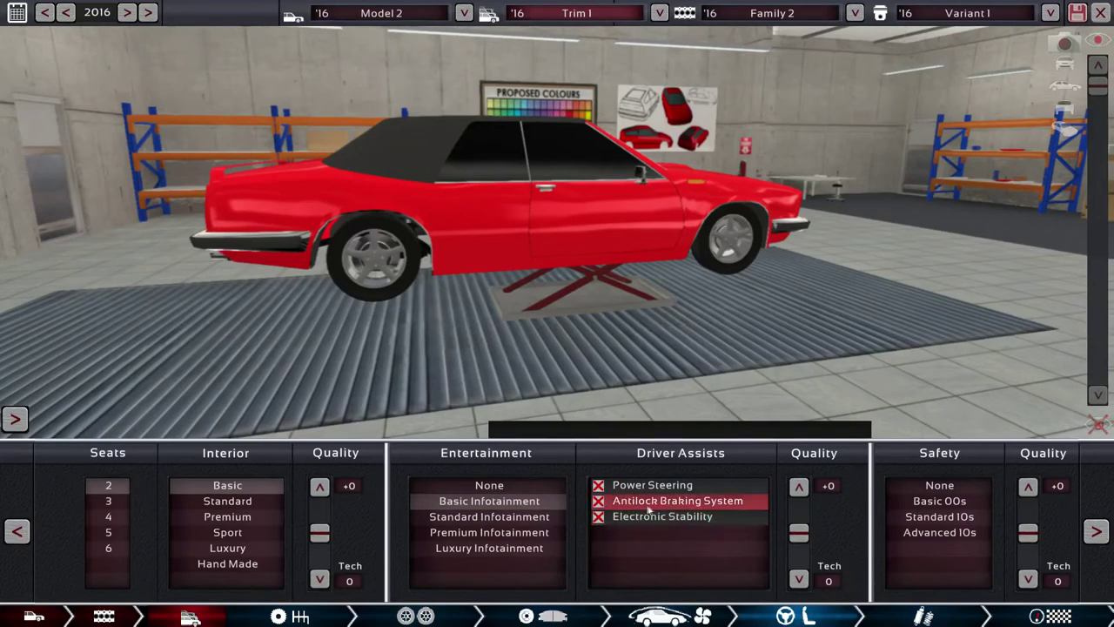
left_click(939, 501)
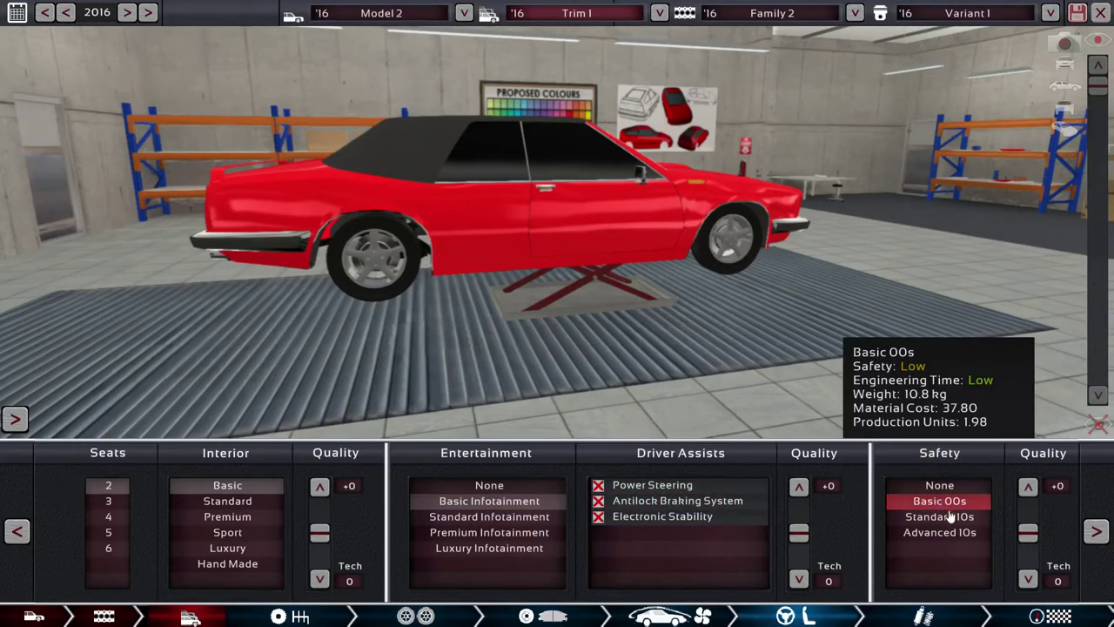
left_click(940, 532)
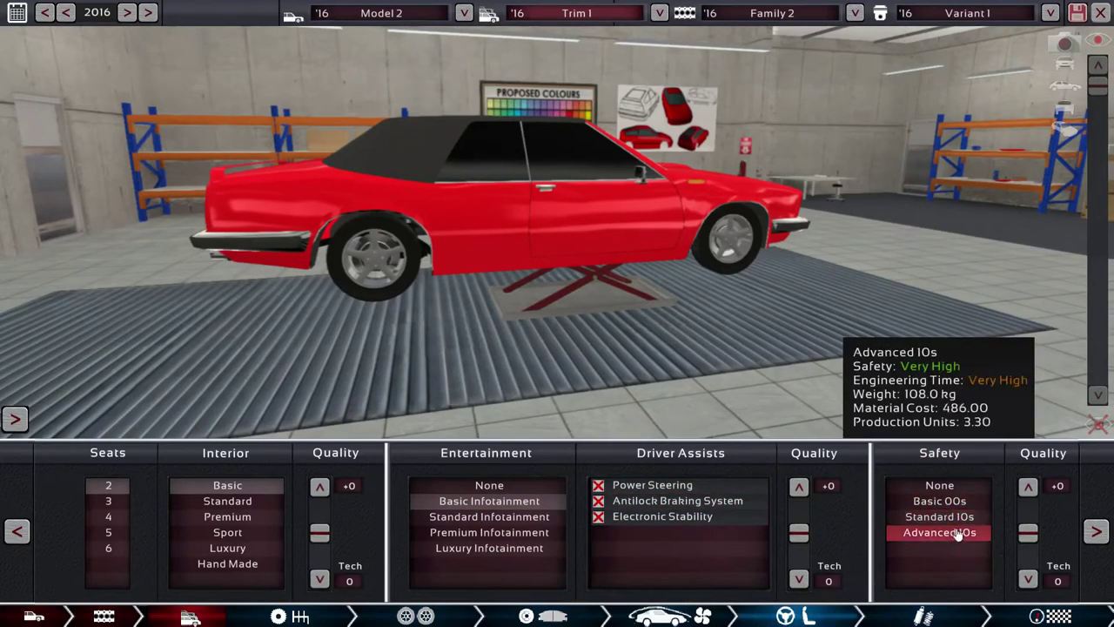
left_click(1095, 530)
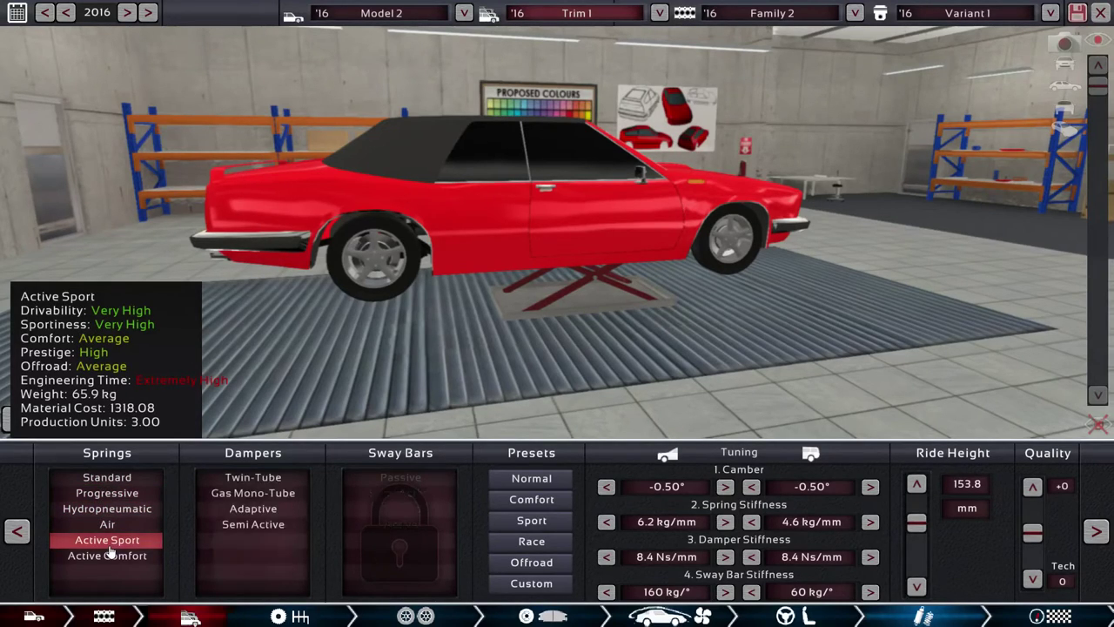
Fit Adaptive dampers, apply the Race tuning preset, and continue to the overview.
left_click(252, 508)
mouse_move(253, 524)
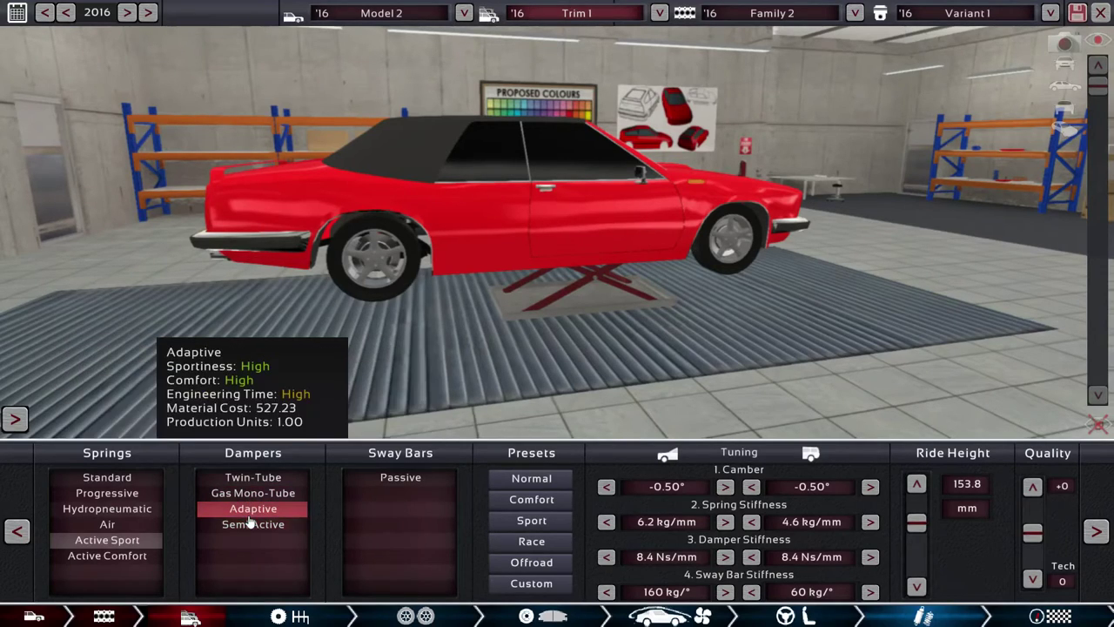
left_click(532, 561)
left_click(531, 541)
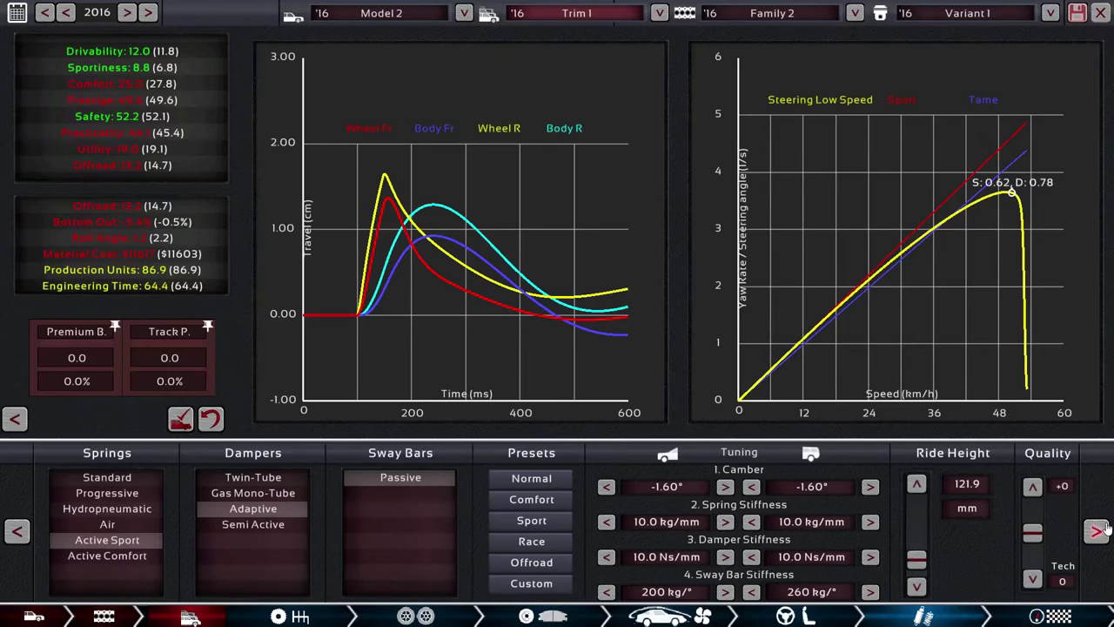
left_click(1095, 531)
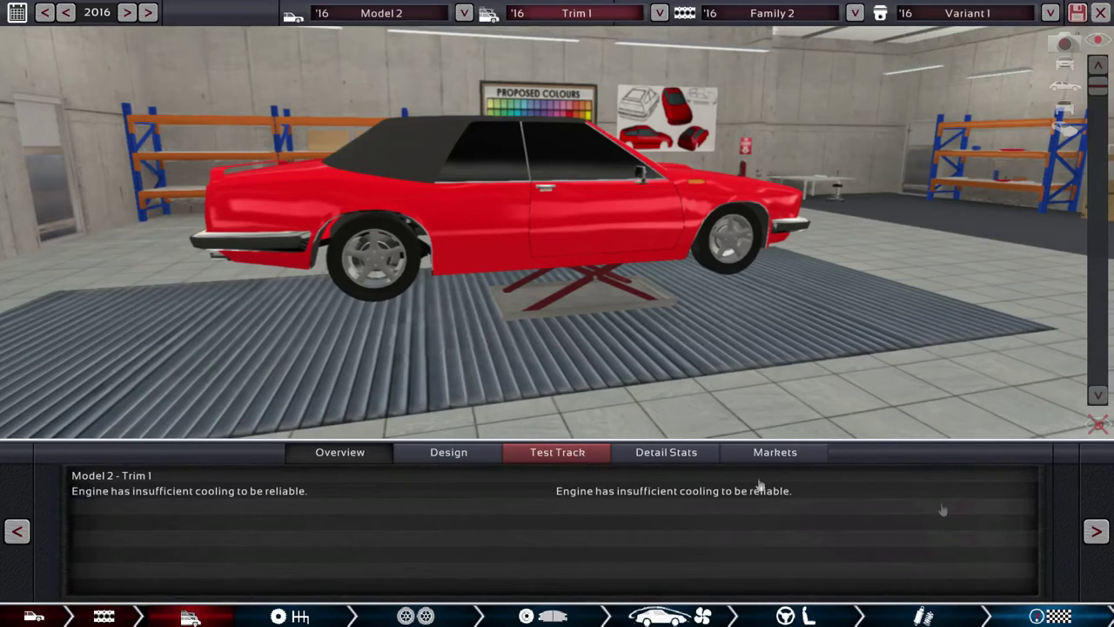
Show Test Track results: 333.5 km/h top speed and 8.9 s 0–100.
left_click(557, 452)
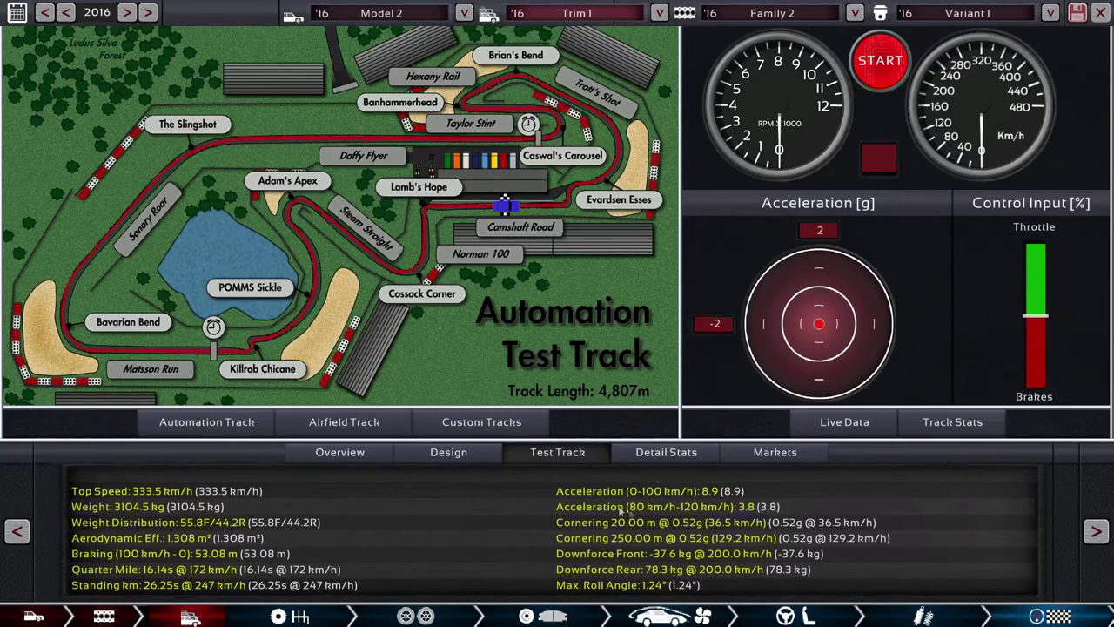
Check the lap sector times, go back to Live Data, and start a test lap.
left_click(952, 421)
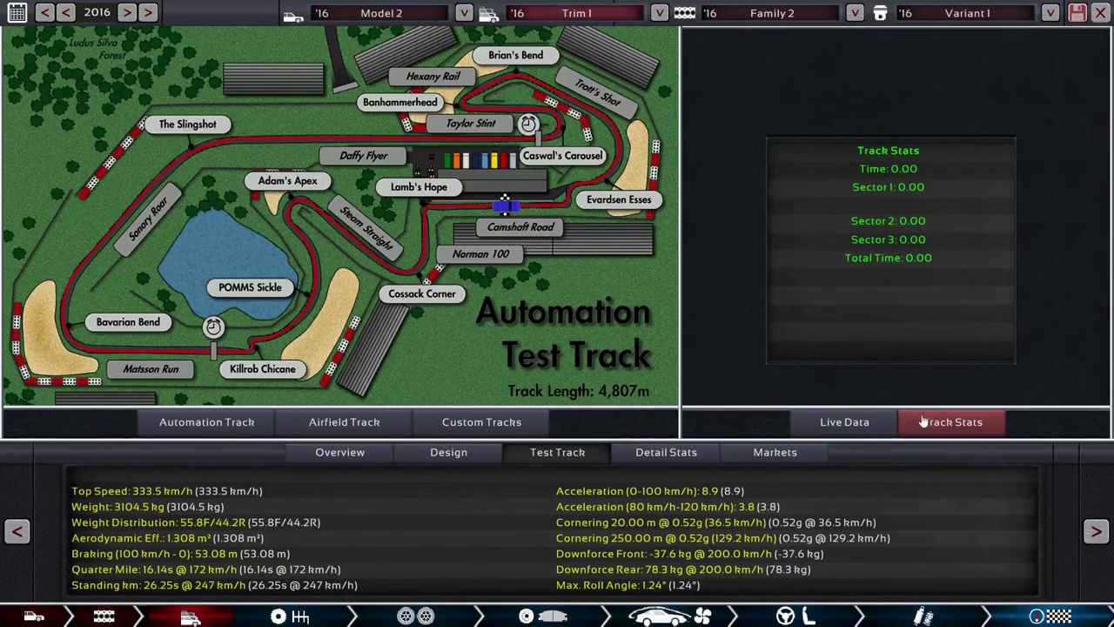
left_click(844, 421)
left_click(881, 62)
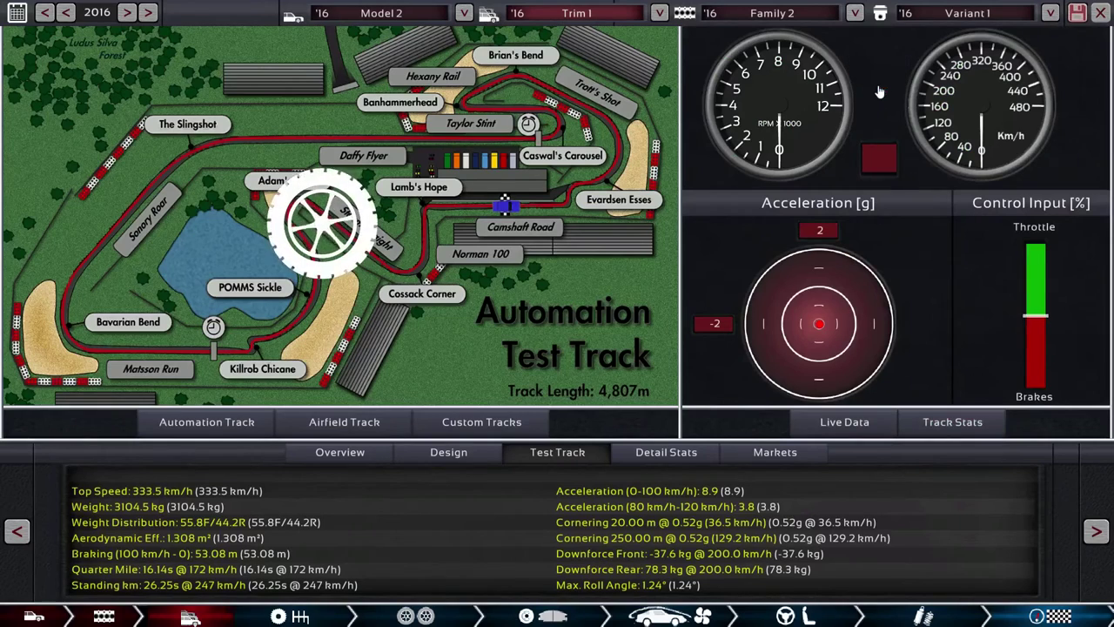